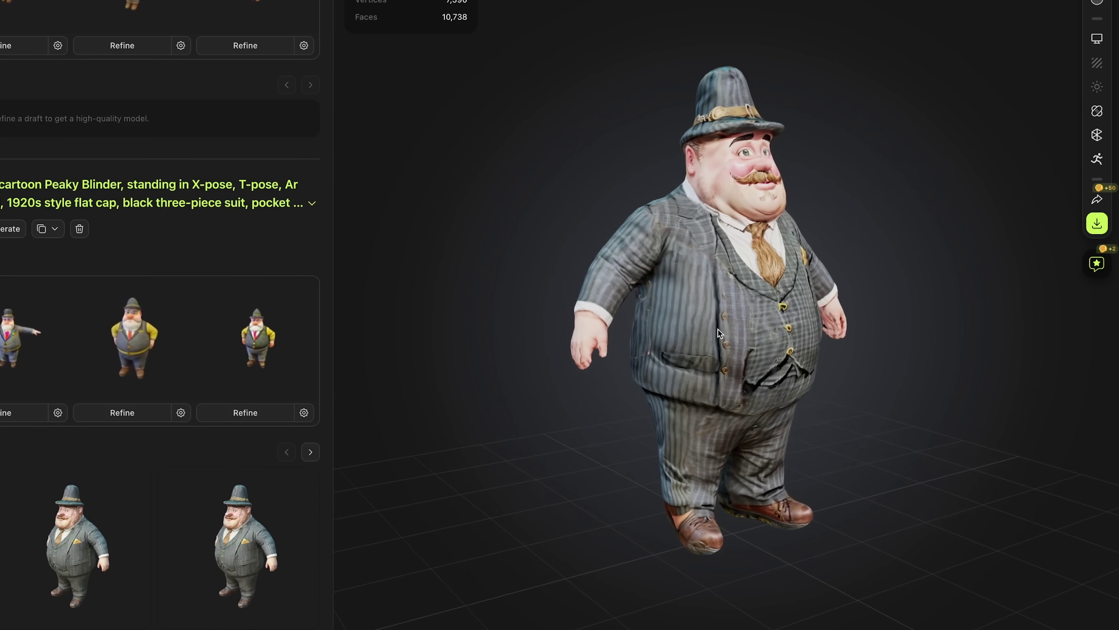
Step: Turn the character to the front, preview the White Elvis Suit retexture, and compare gnome renders
drag(718, 330, 649, 322)
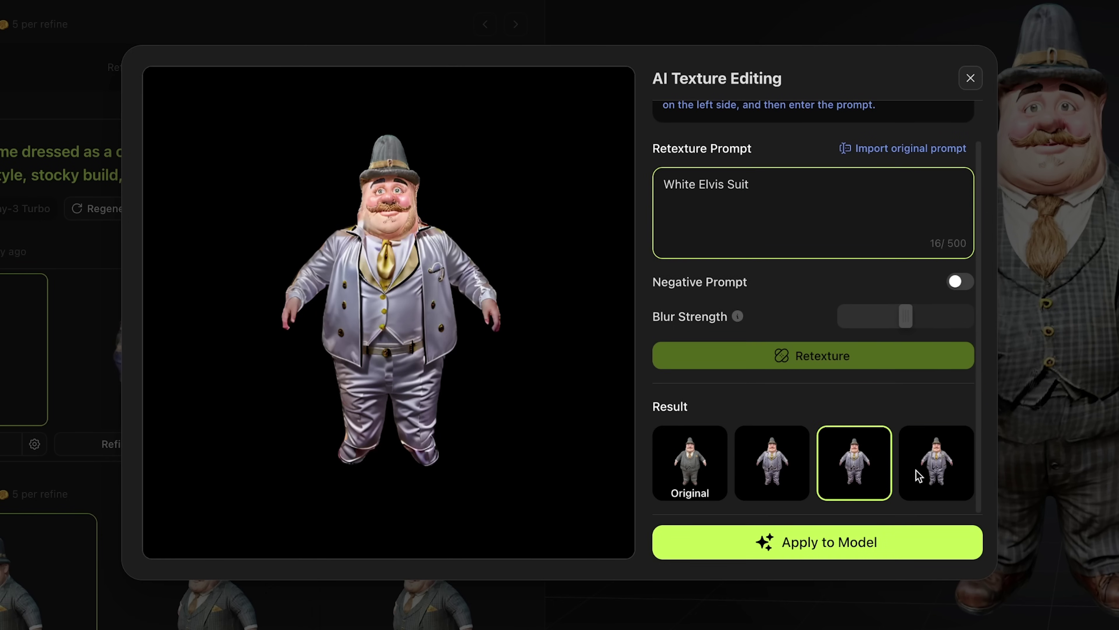
click(920, 476)
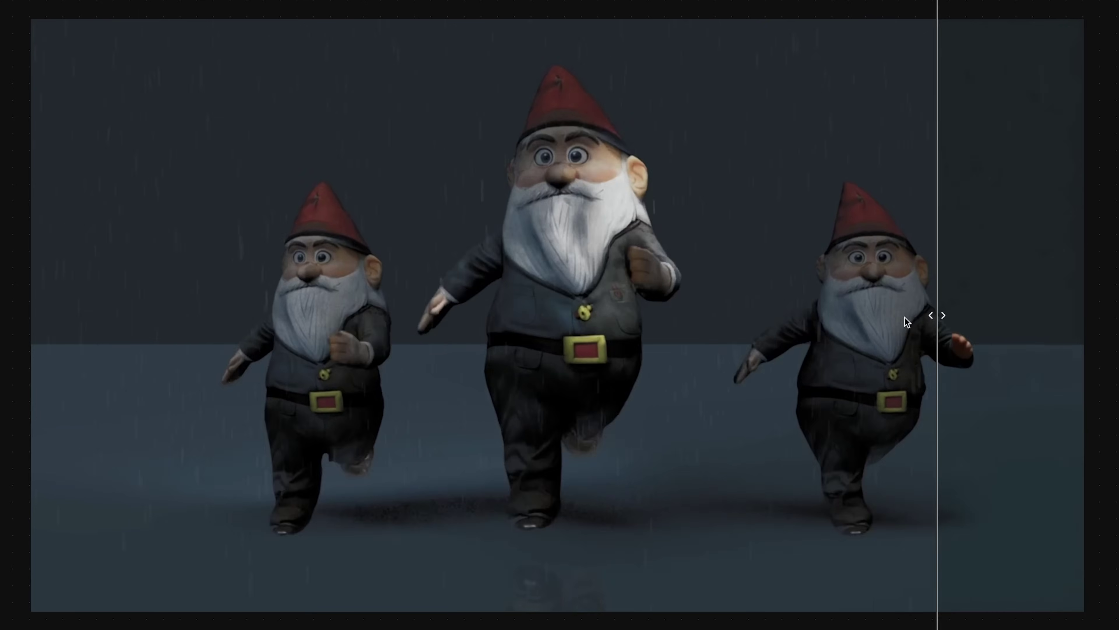
drag(926, 318, 12, 318)
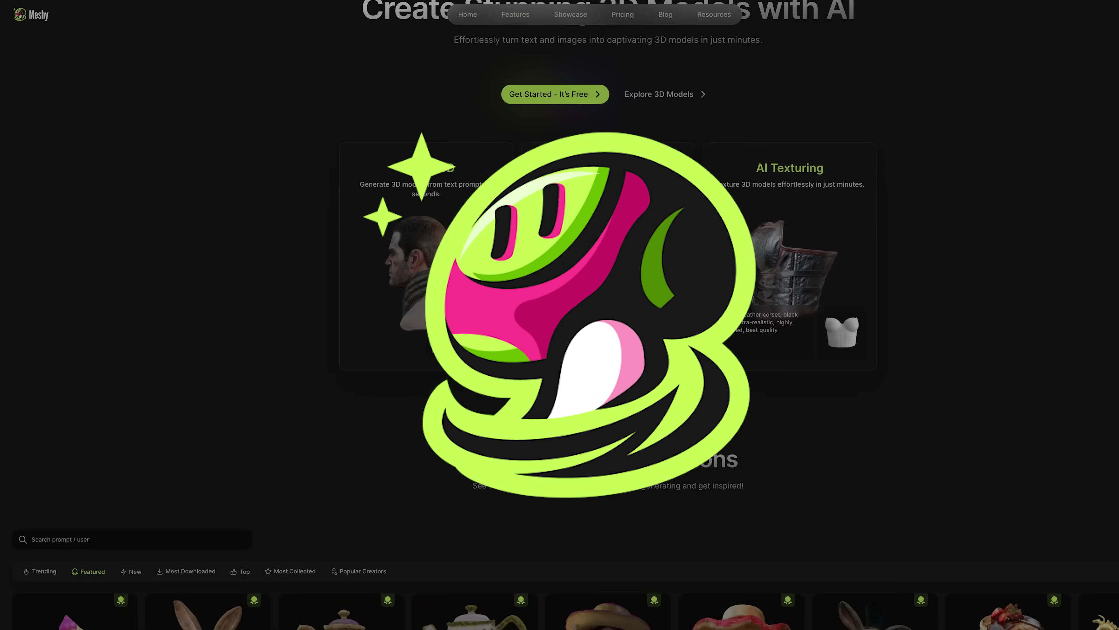
Step: Open the dog model's details and preview the 'Green goblin with red eyes and green nose.' retexture
scroll(559, 315, down, 8)
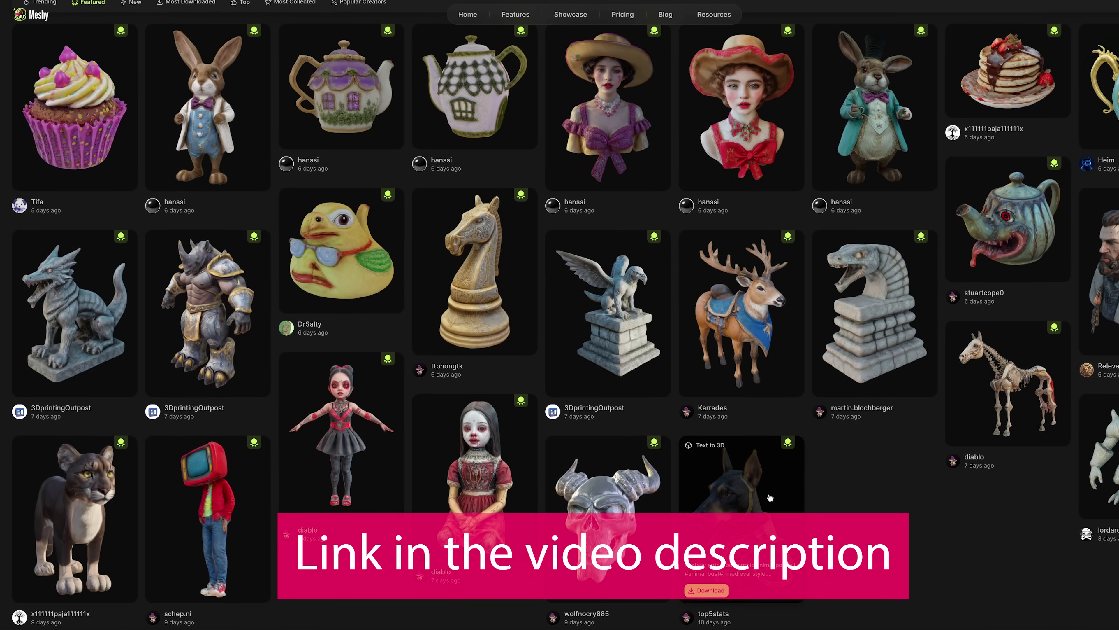
click(770, 498)
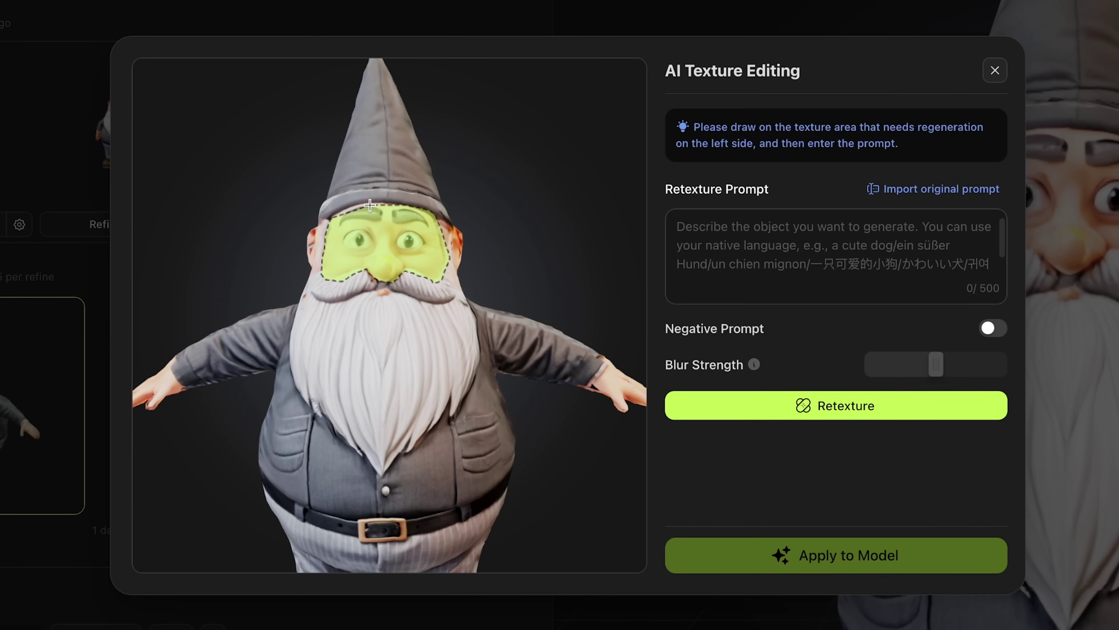
text(Green goblin with)
text(red eyes and green nose.)
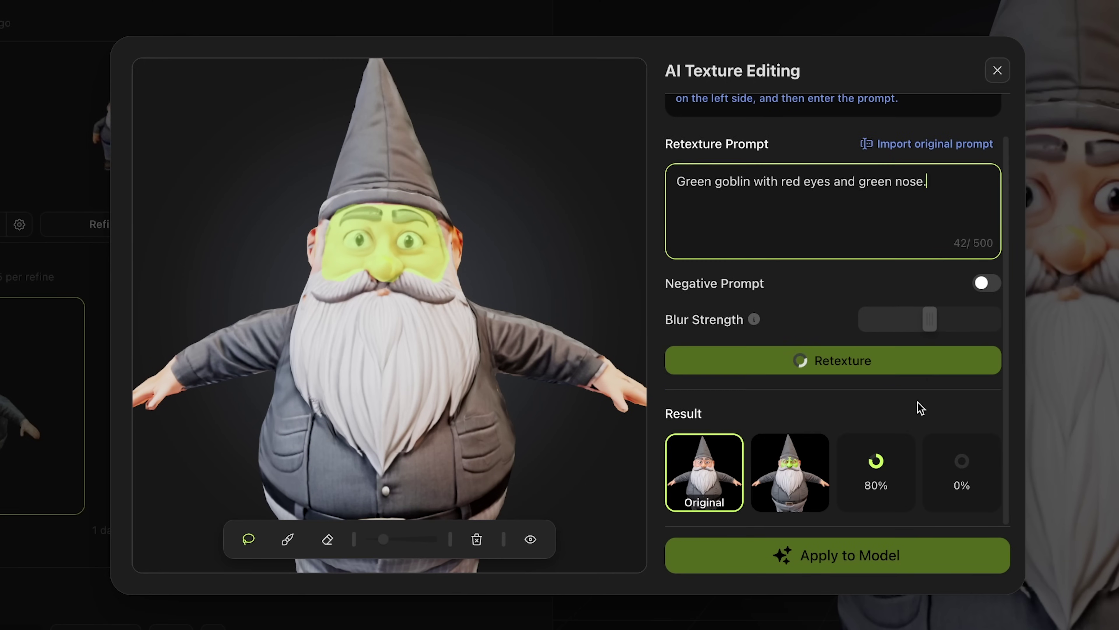
click(782, 485)
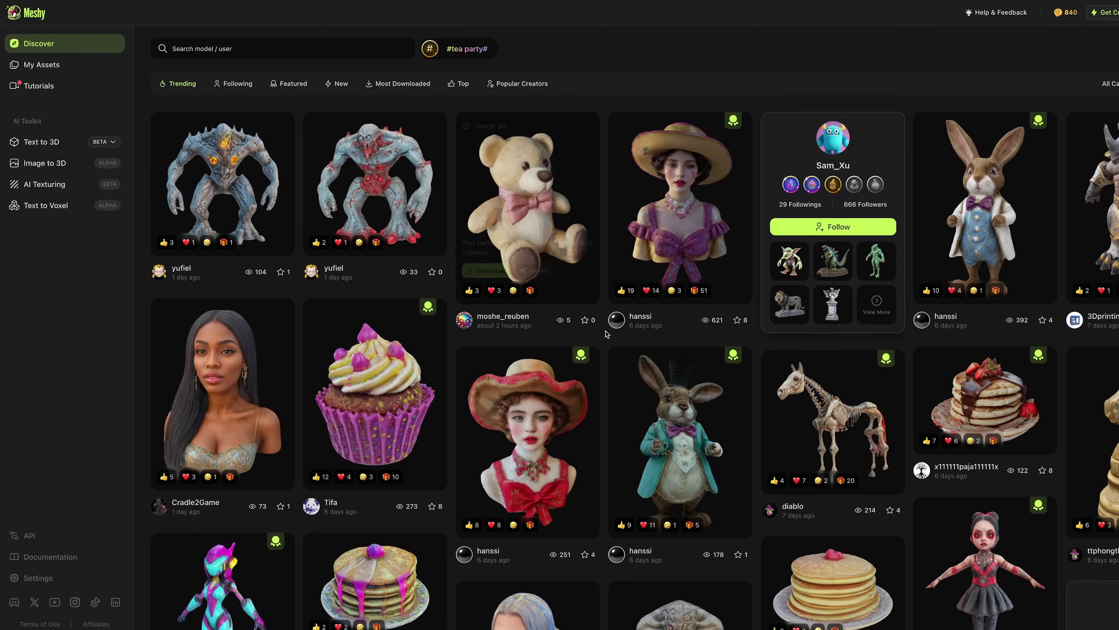
Step: Scroll further down the gallery, then open and close the golem model's details
scroll(606, 331, down, 3)
mouse_move(616, 342)
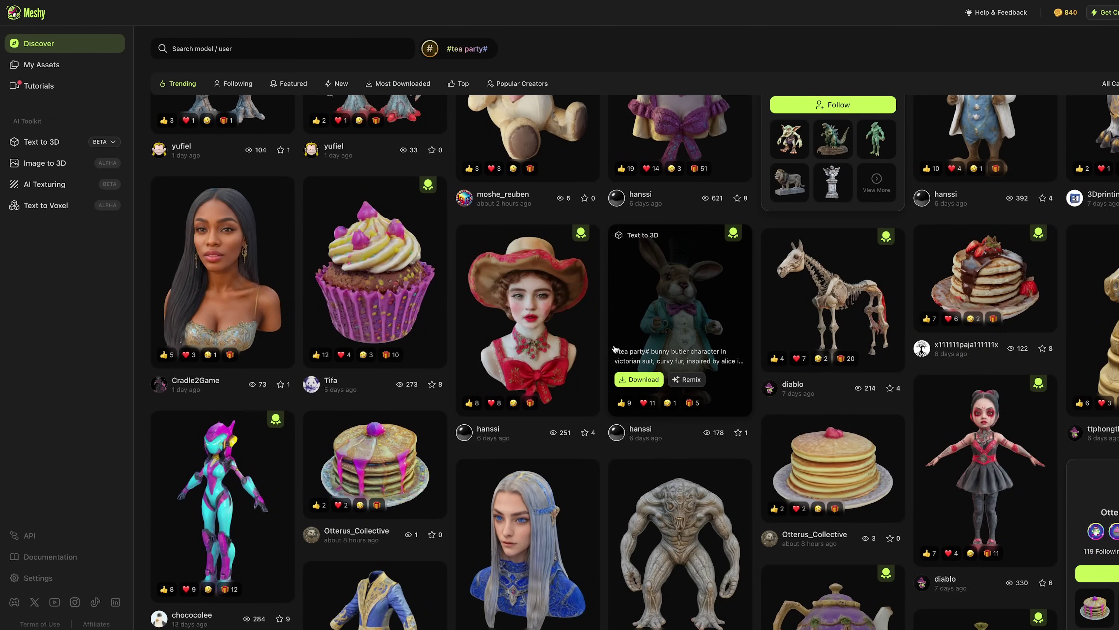
scroll(616, 348, down, 2)
click(740, 437)
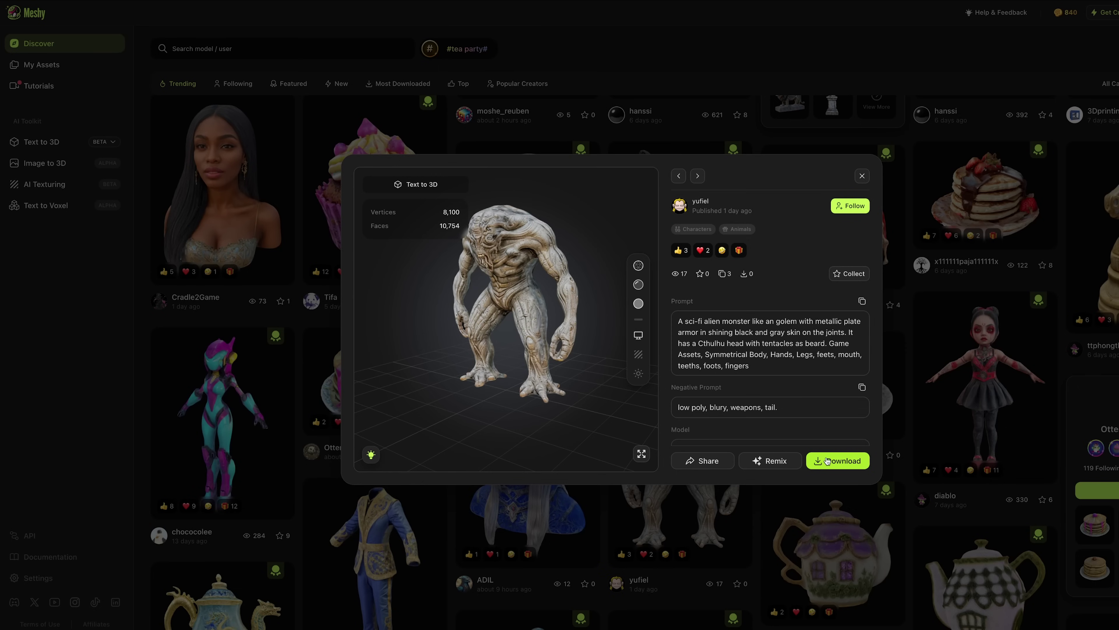
key(Escape)
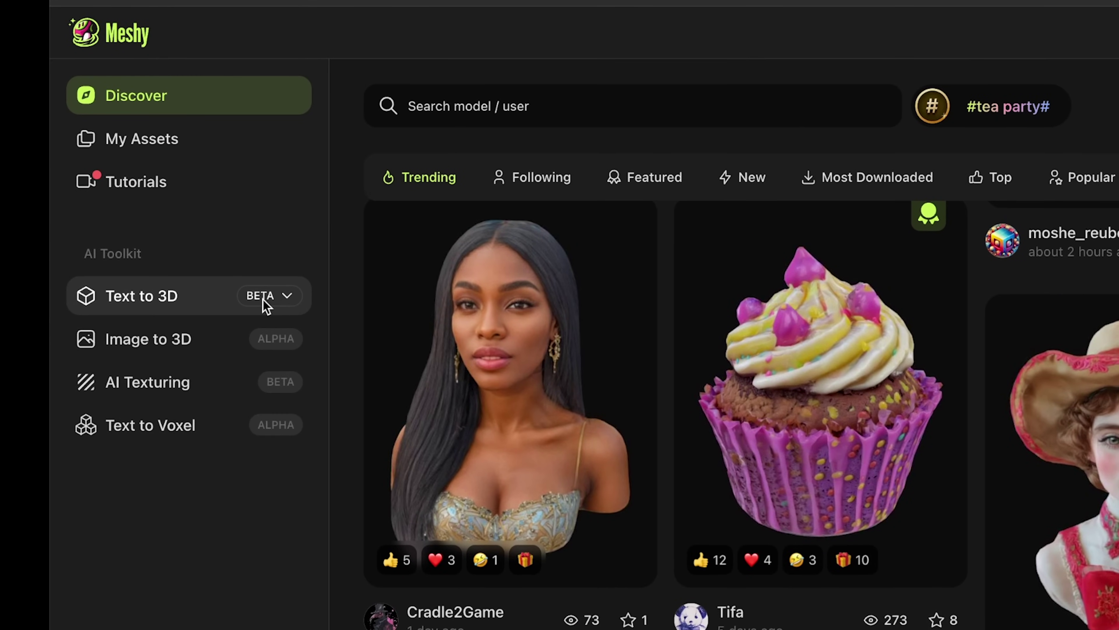
Step: Open the beta Text to 3D page and generate a prompt from the red robot image
click(276, 301)
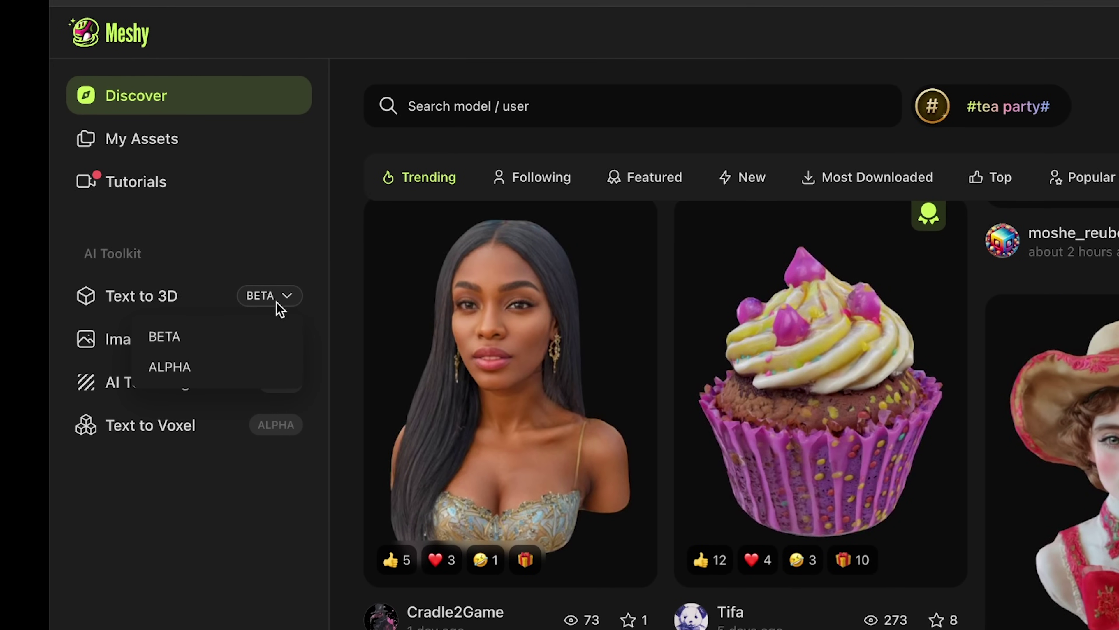
click(173, 339)
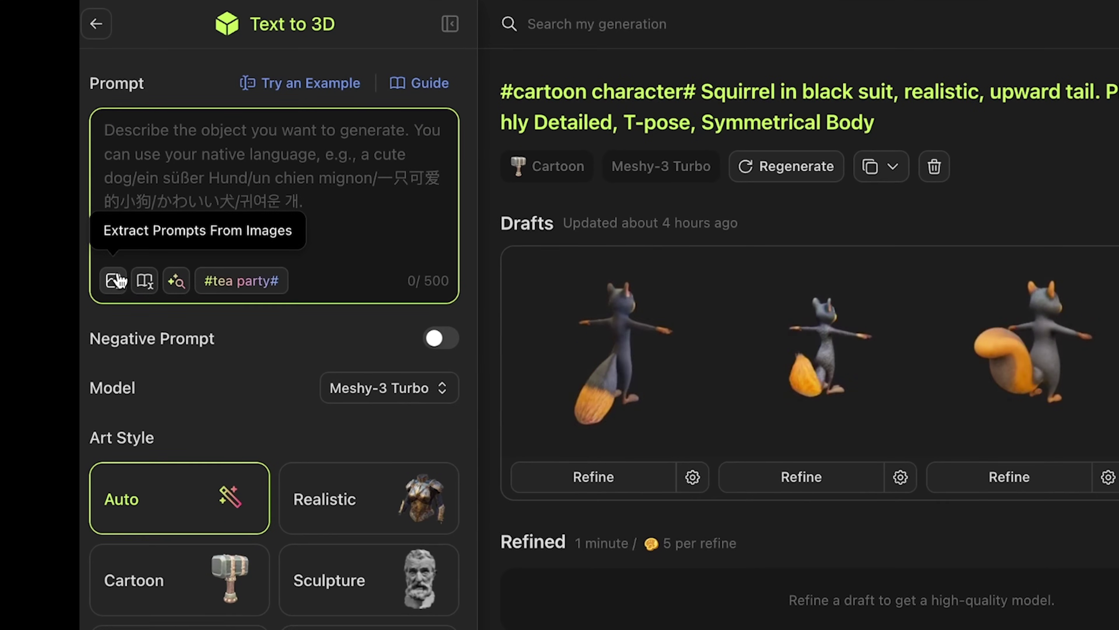
click(118, 250)
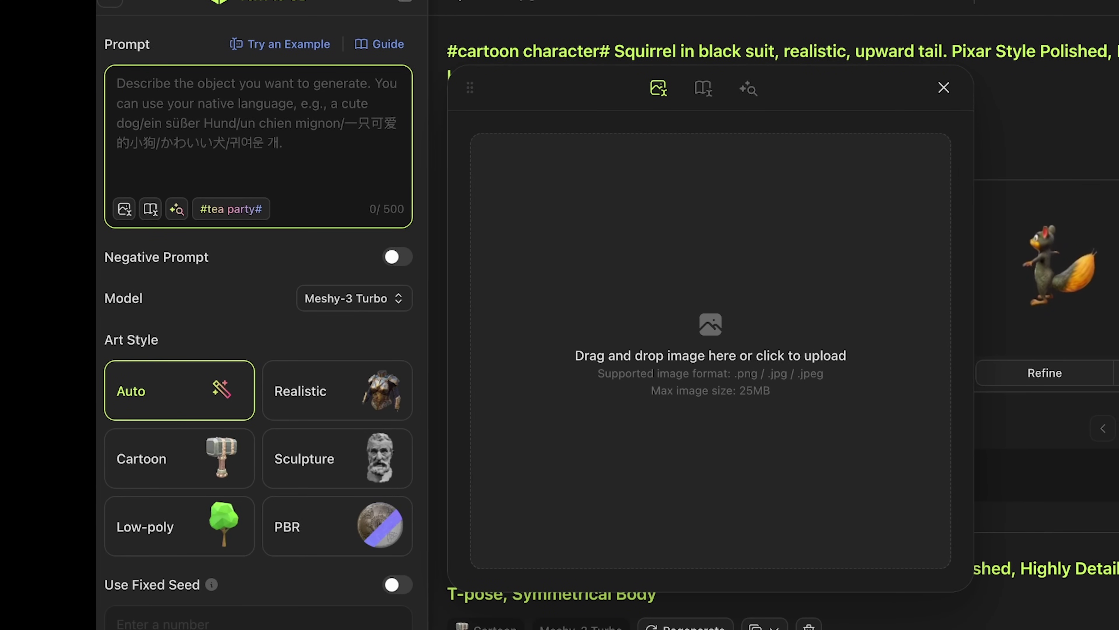
drag(1118, 336, 769, 427)
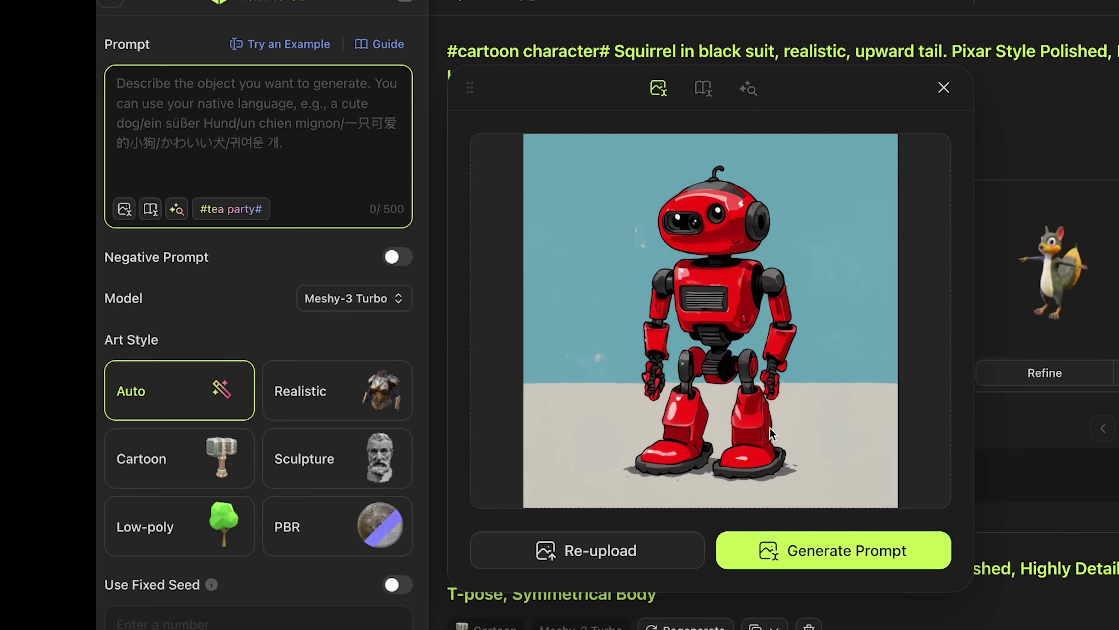
click(818, 557)
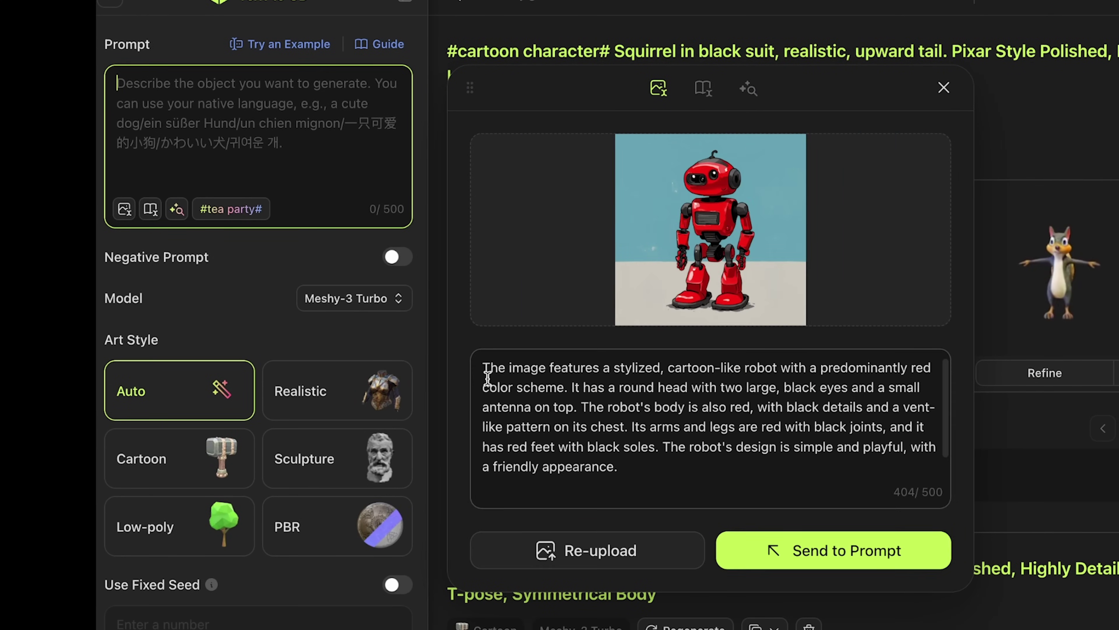
Step: Select and deselect the generated robot description, then bring up the keyword library
drag(482, 370, 624, 466)
click(645, 470)
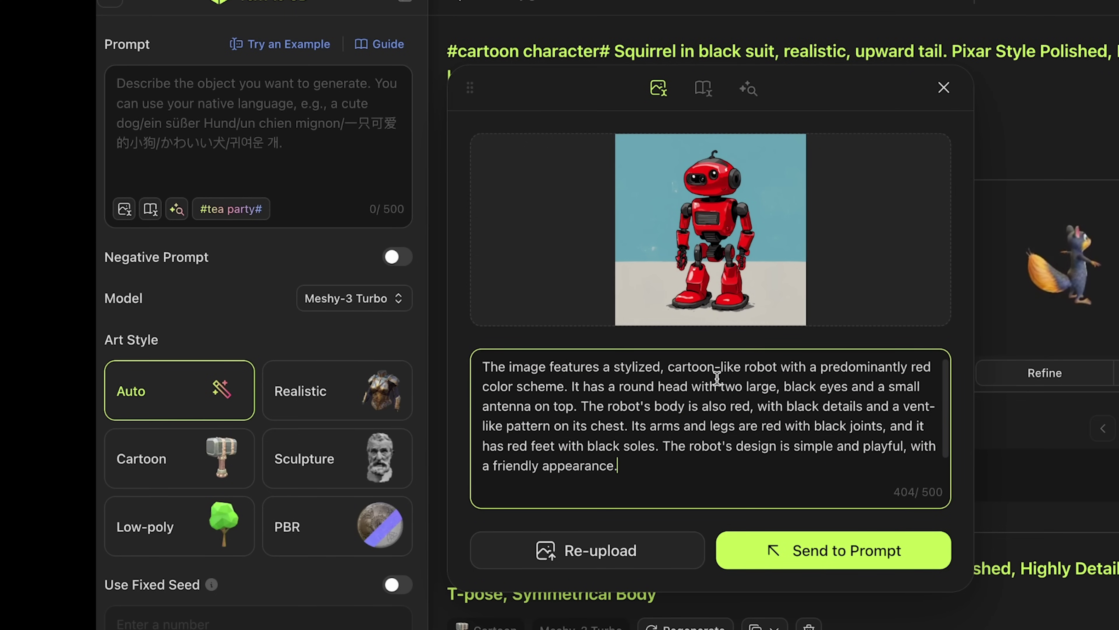
click(703, 94)
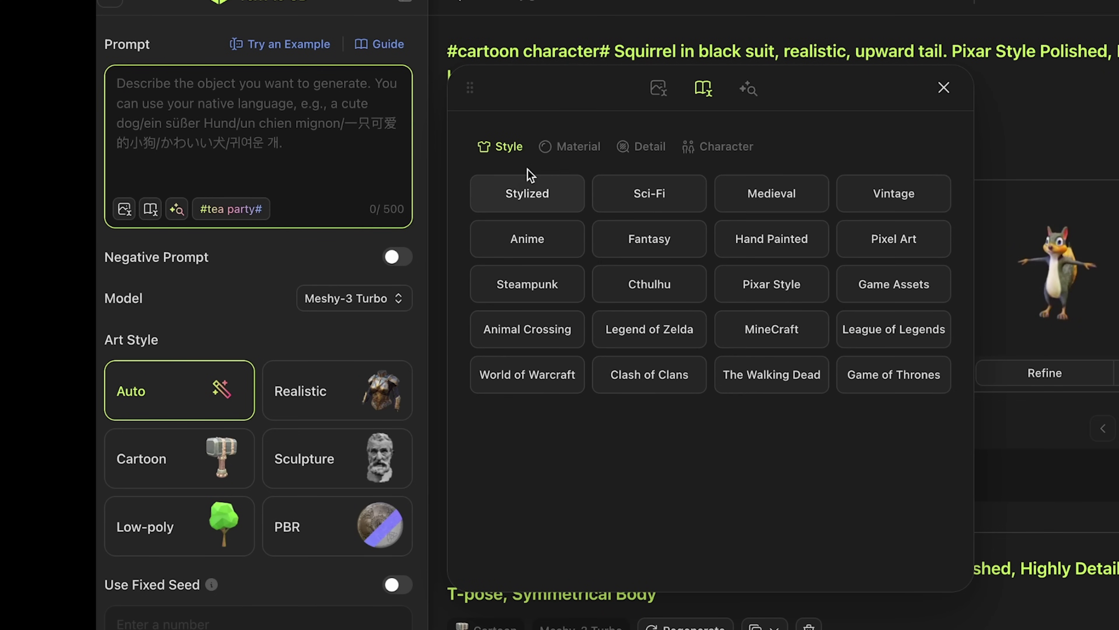
Step: Add the Stylized keyword, then clear the prompt back to empty
click(547, 210)
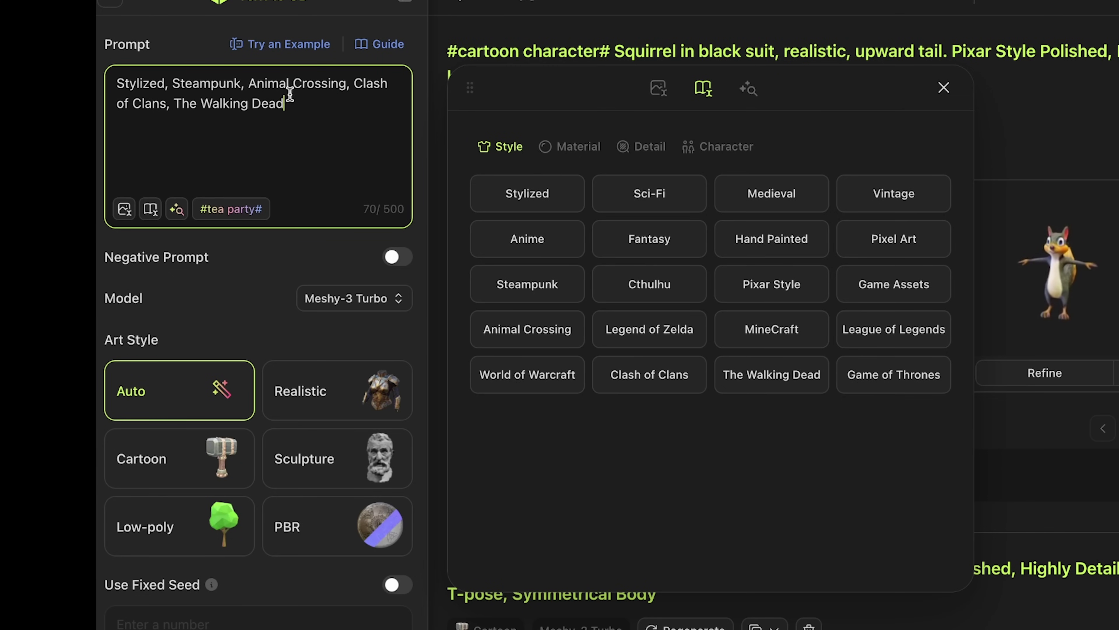
key(super+a)
key(BackSpace)
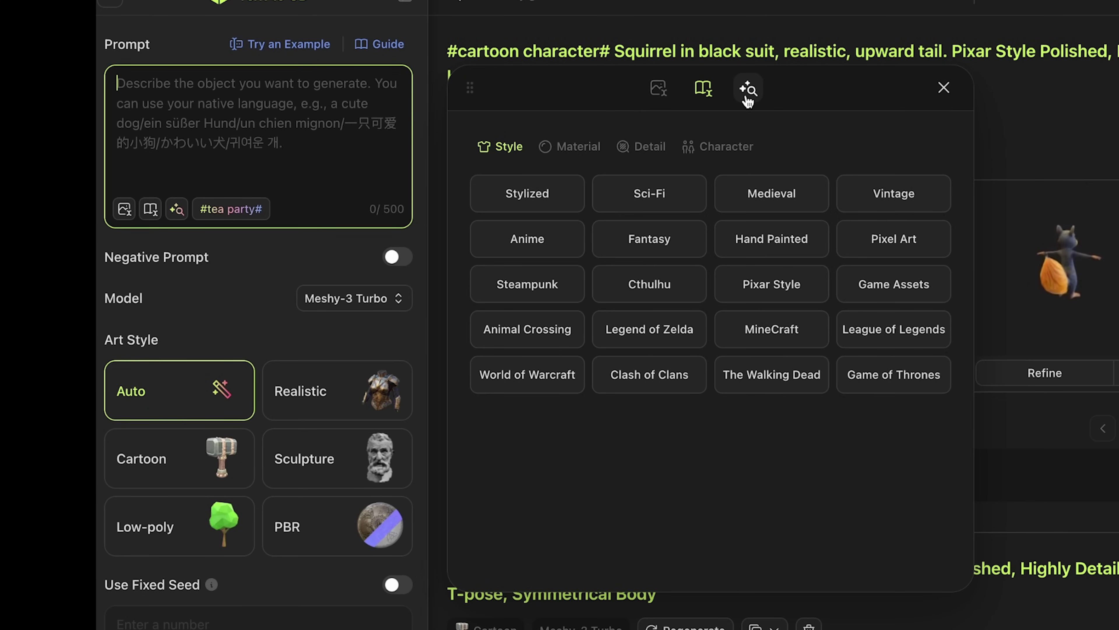
Step: Browse community models for prompt inspiration, then close the prompt helper panel
click(748, 91)
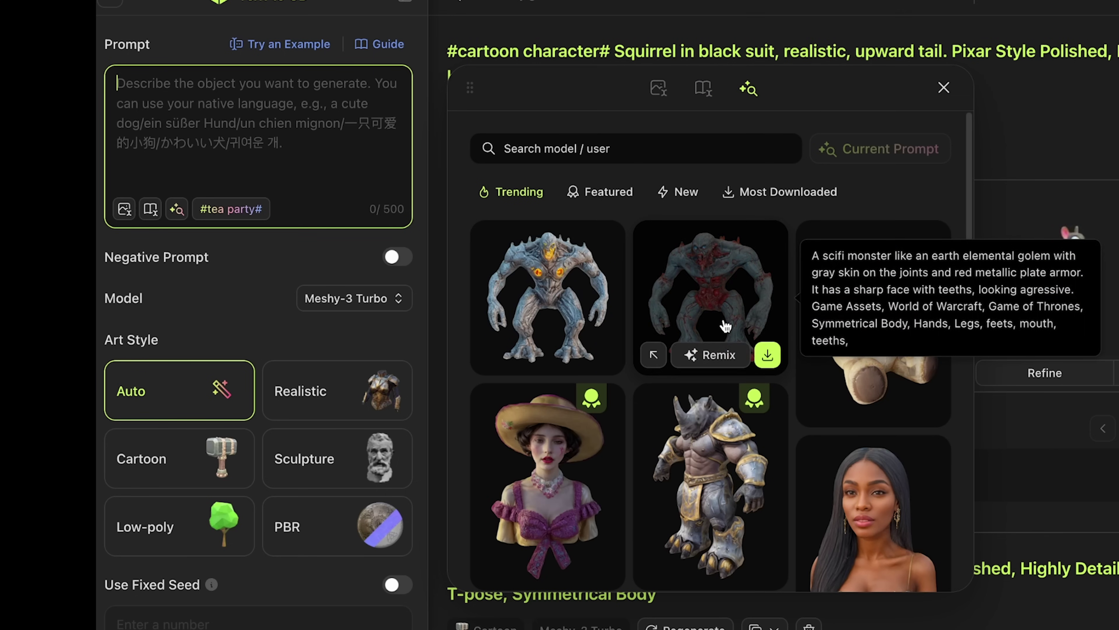
scroll(727, 321, down, 5)
scroll(730, 325, down, 10)
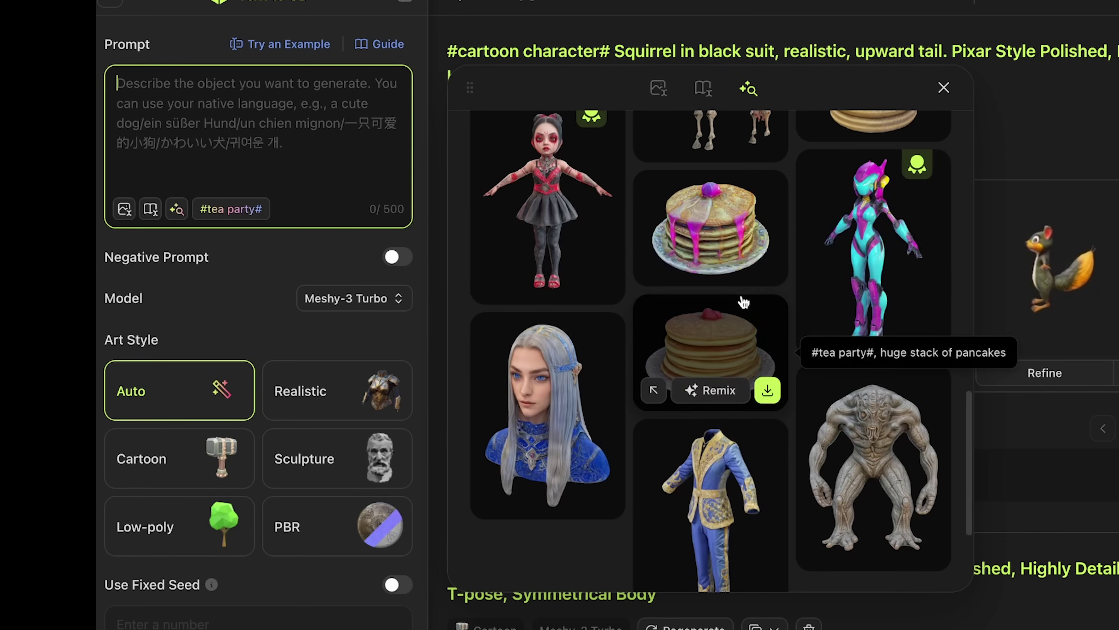
scroll(743, 301, down, 5)
click(374, 261)
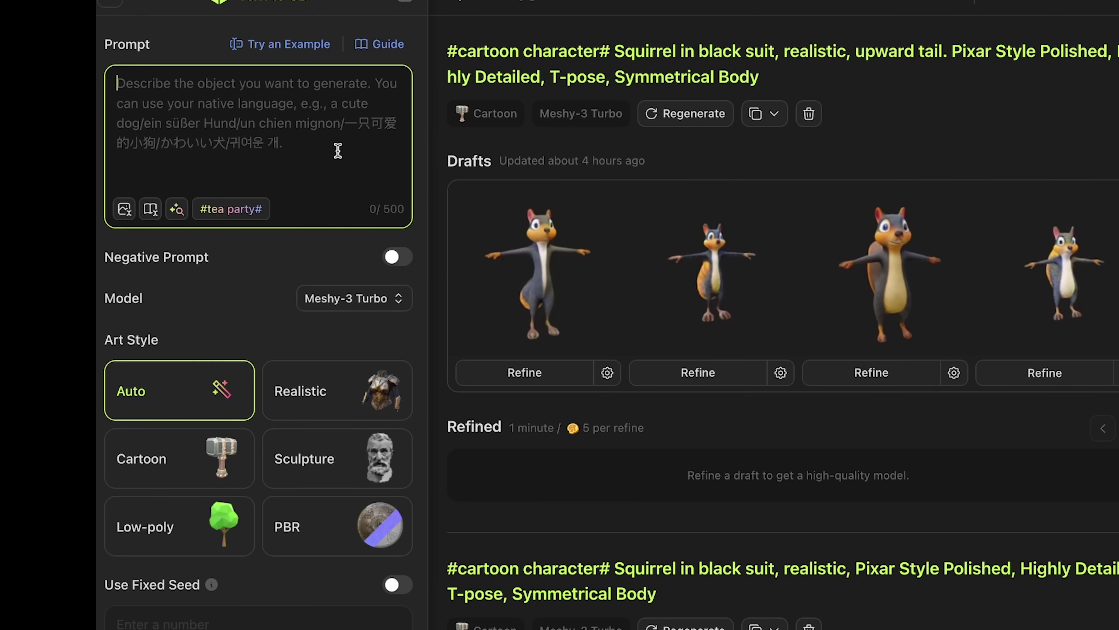
Step: Enter the 'Fat garden gnome,' prompt and add negative terms such as Blurry and Base Ground
text(Fat garden gnome, black hat, black suit, white shirt, black tie. T-pose, Chracter, full body.)
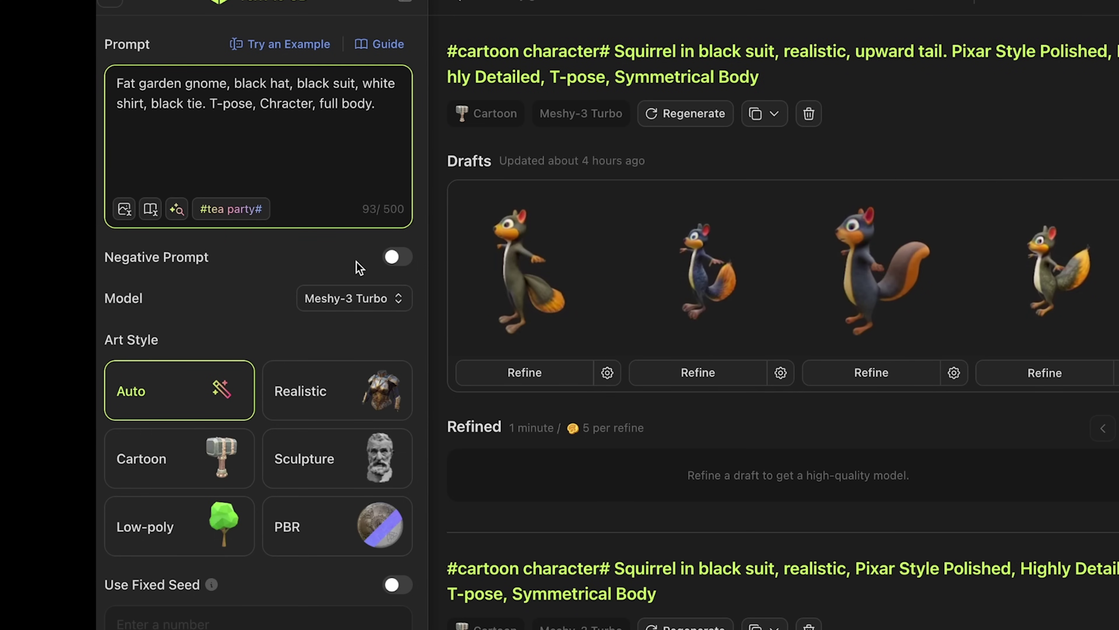
click(397, 258)
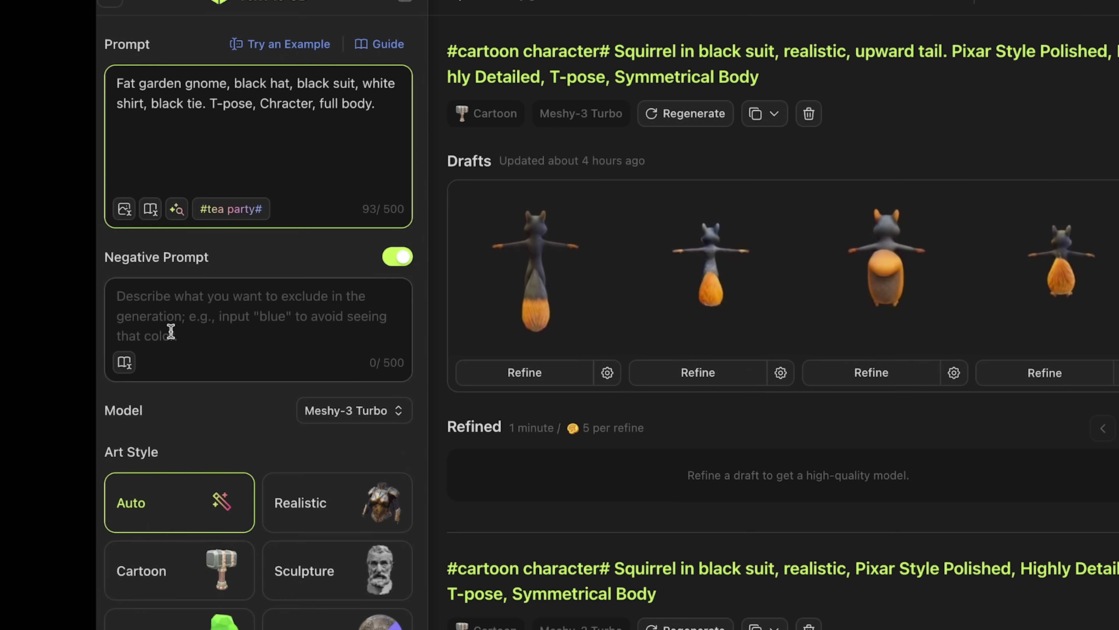
click(124, 362)
click(527, 447)
click(527, 492)
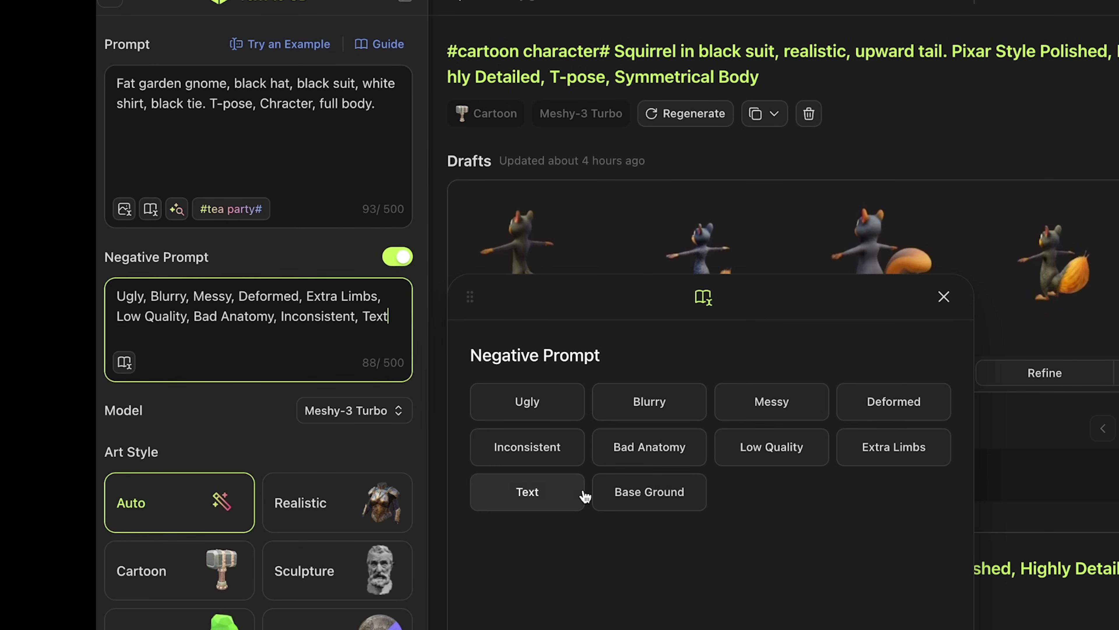
click(649, 492)
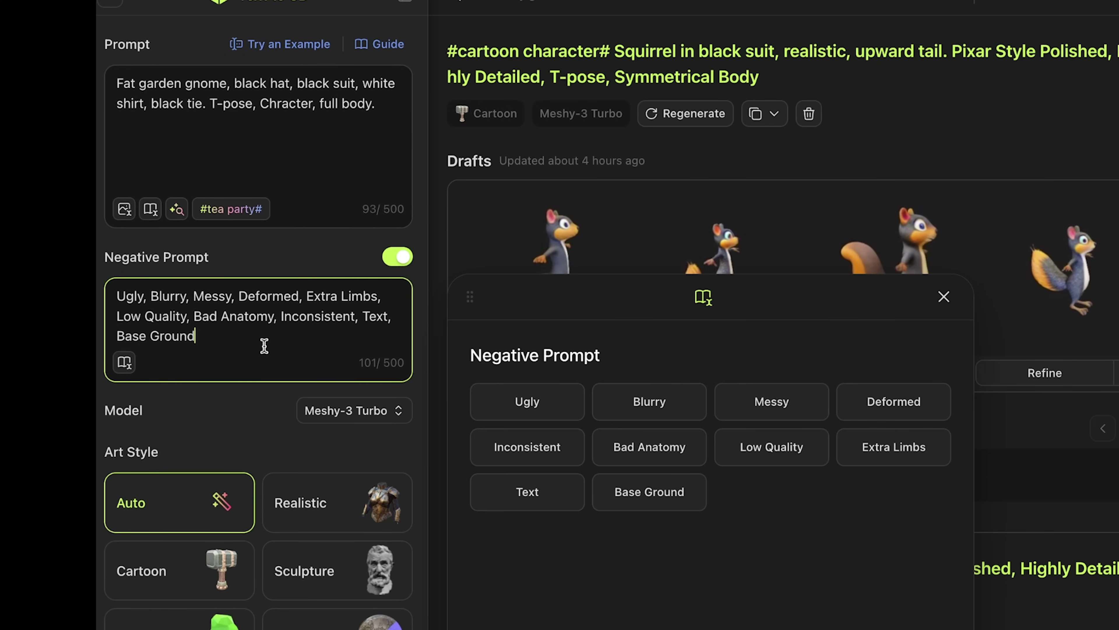
click(333, 416)
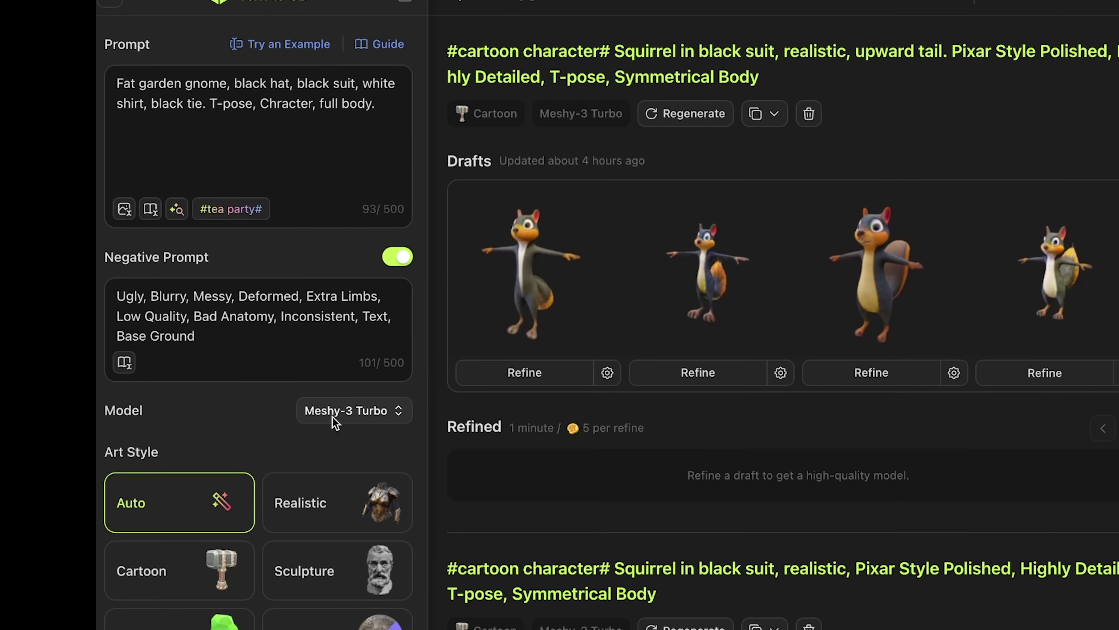
Step: Keep Meshy-3 Turbo as the generation model and choose the Realistic art style
click(364, 415)
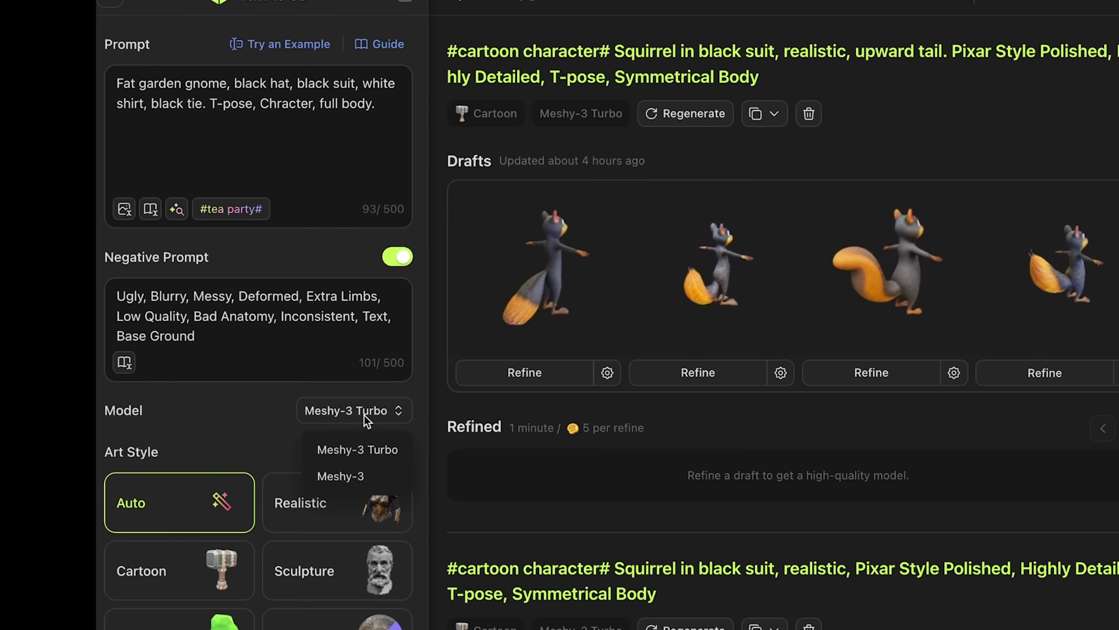
click(364, 450)
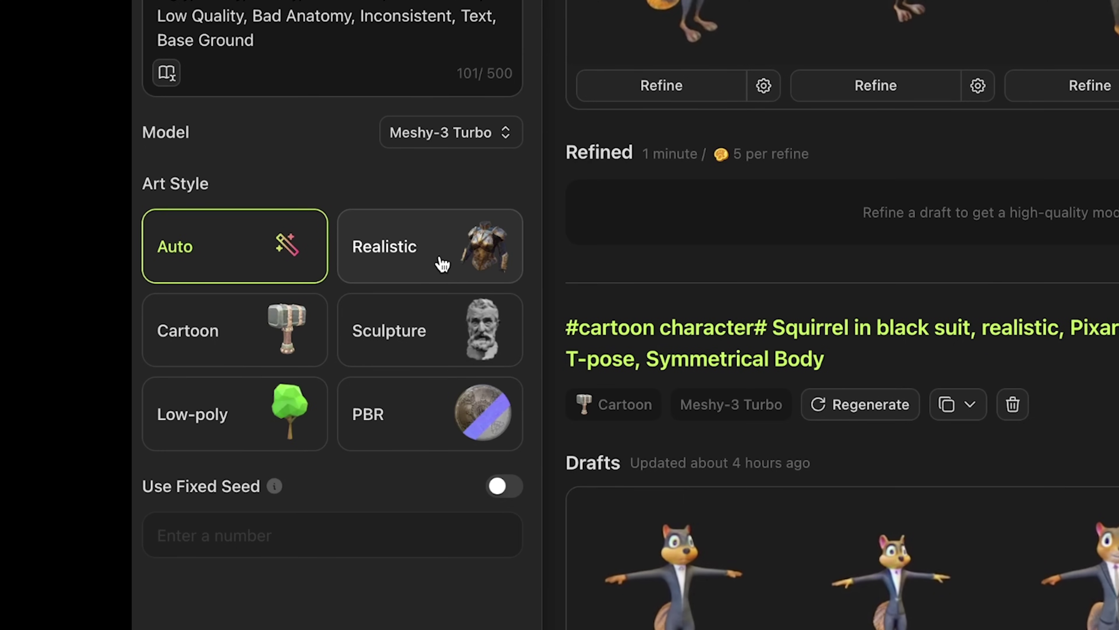
click(442, 262)
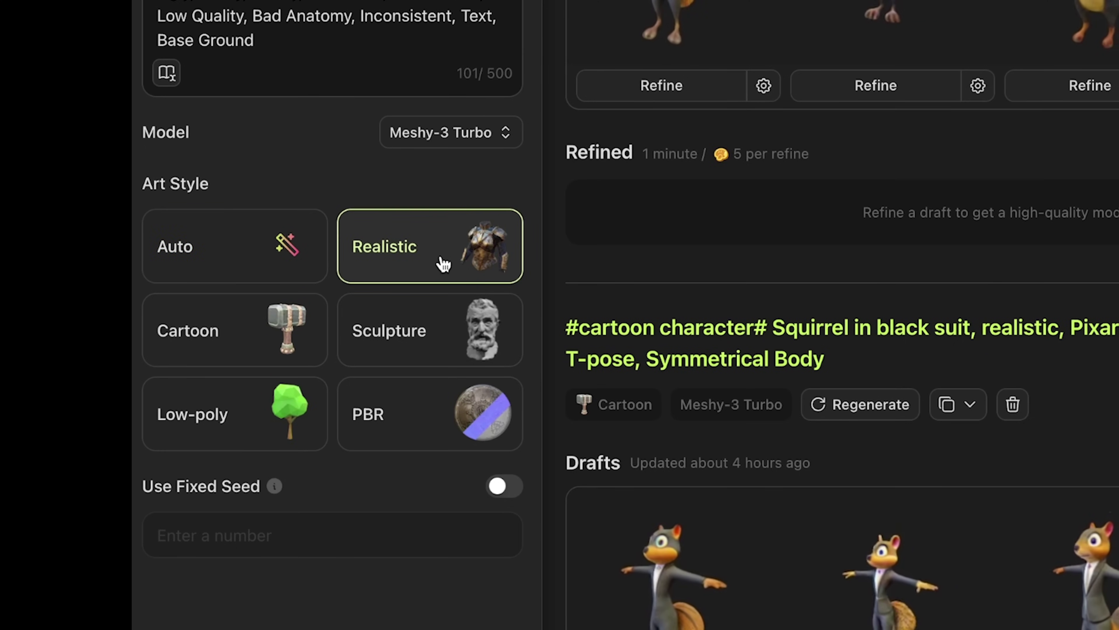
Step: Generate four gnome drafts, preview the first in 3D, and refine the third at High richness
click(367, 476)
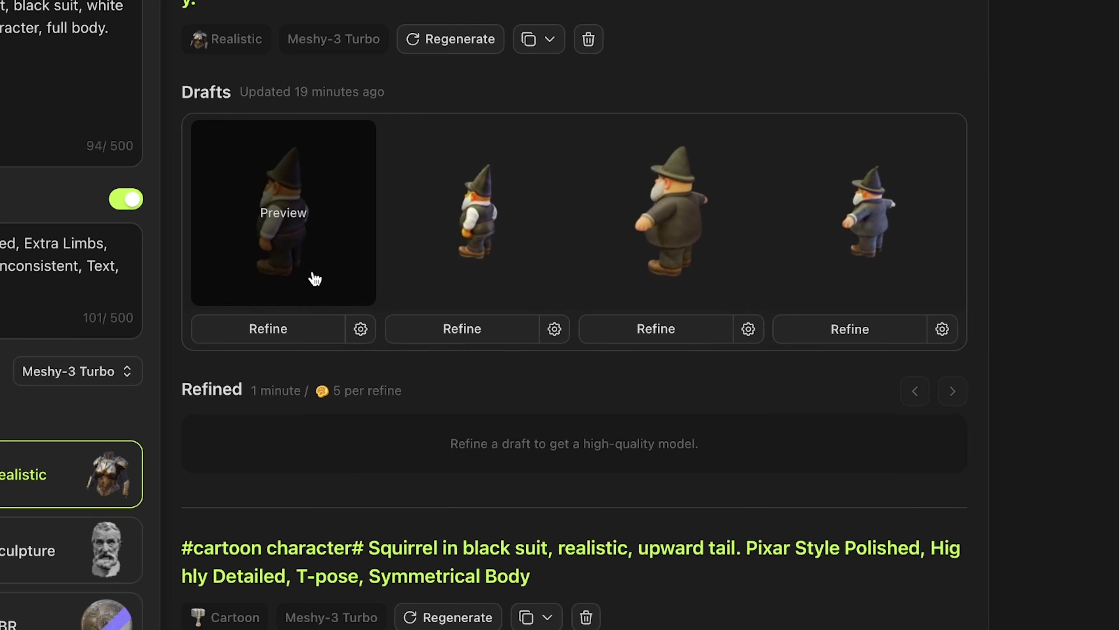
click(313, 275)
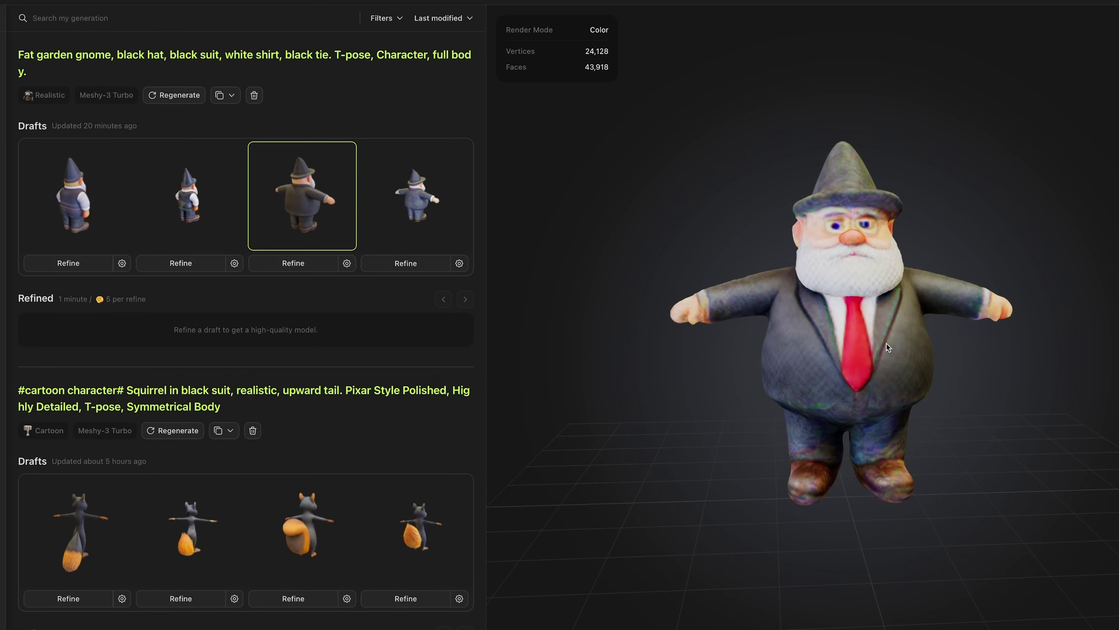
drag(887, 344, 749, 335)
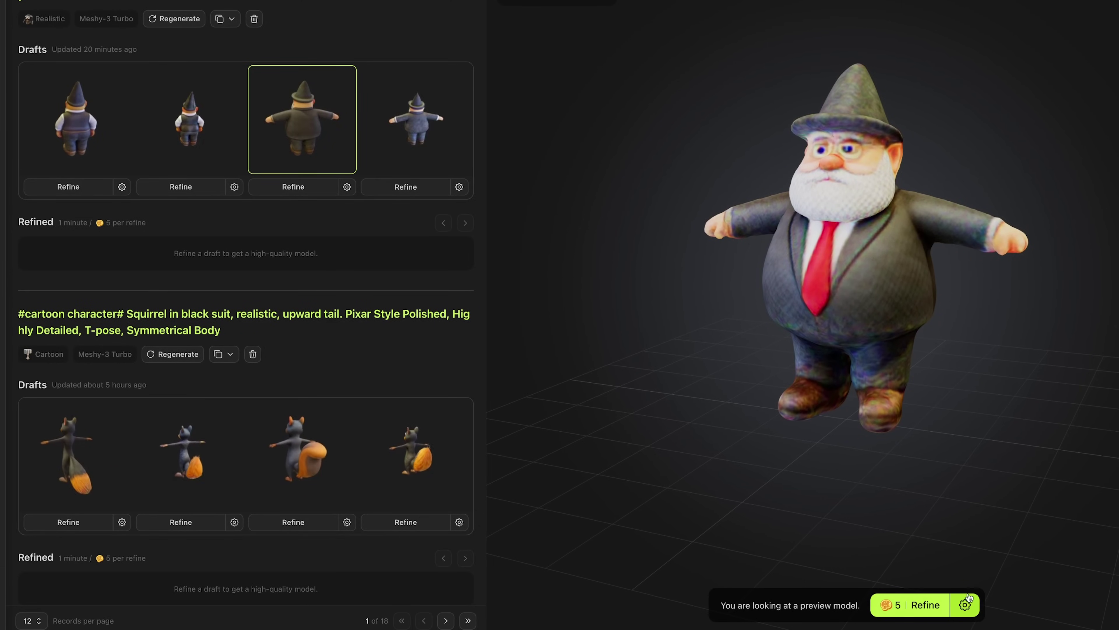
click(347, 186)
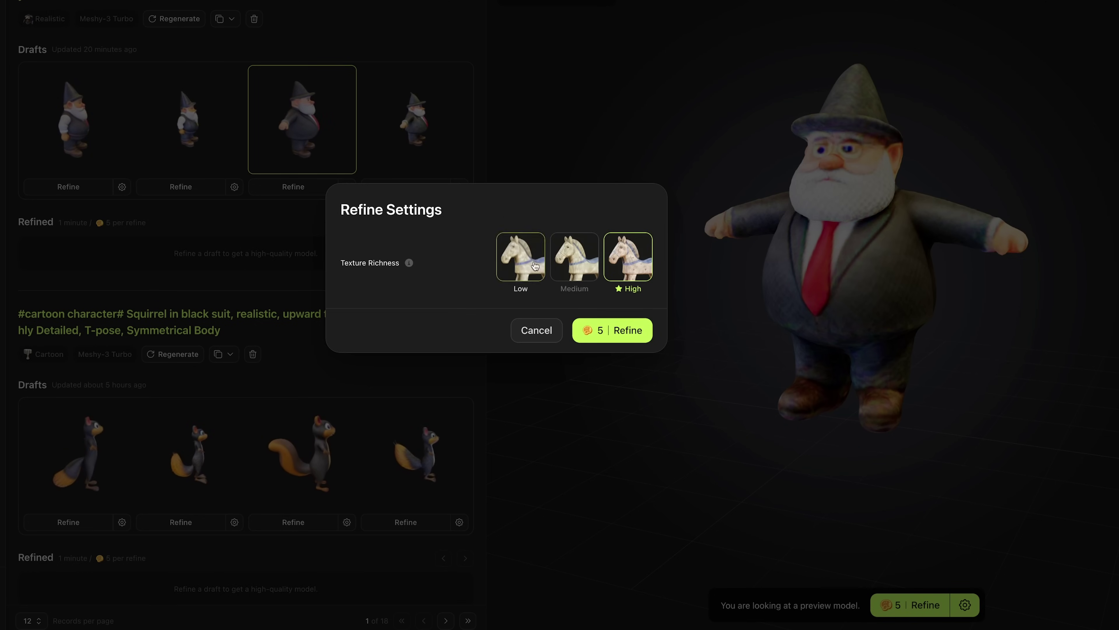
click(624, 336)
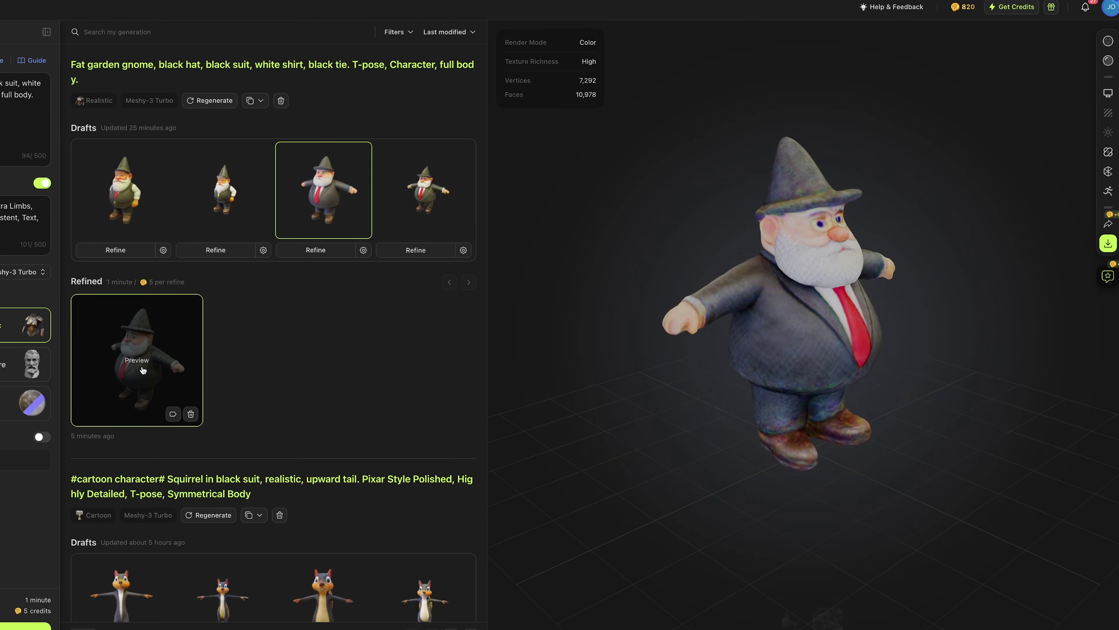
Step: Preview the refined gnome and orbit it to see the hat top, front and sides
click(143, 369)
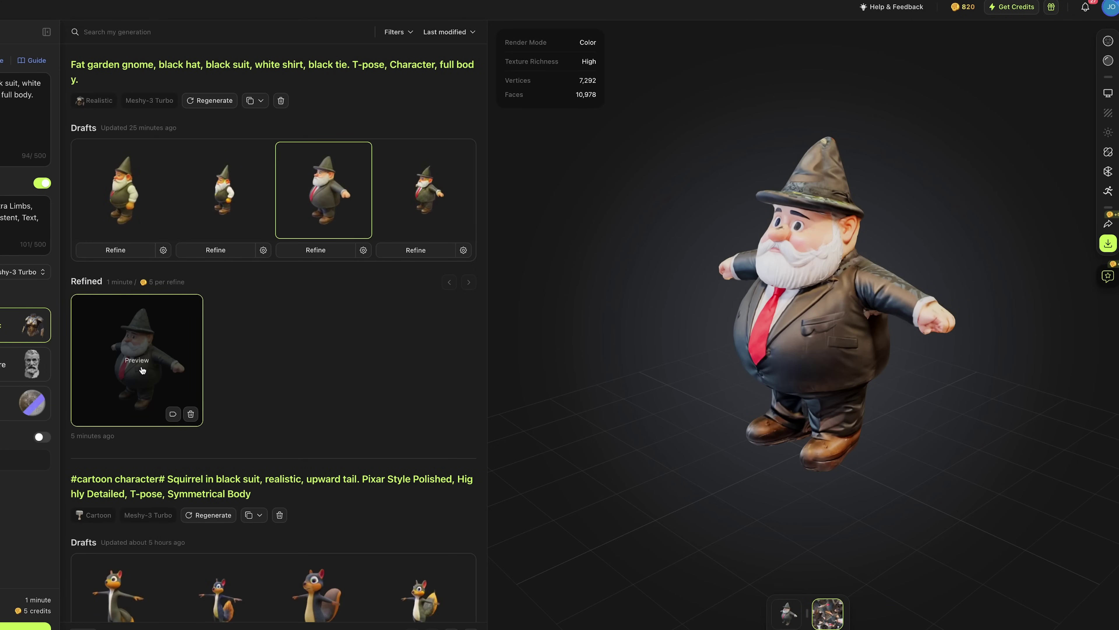
scroll(850, 378, up, 4)
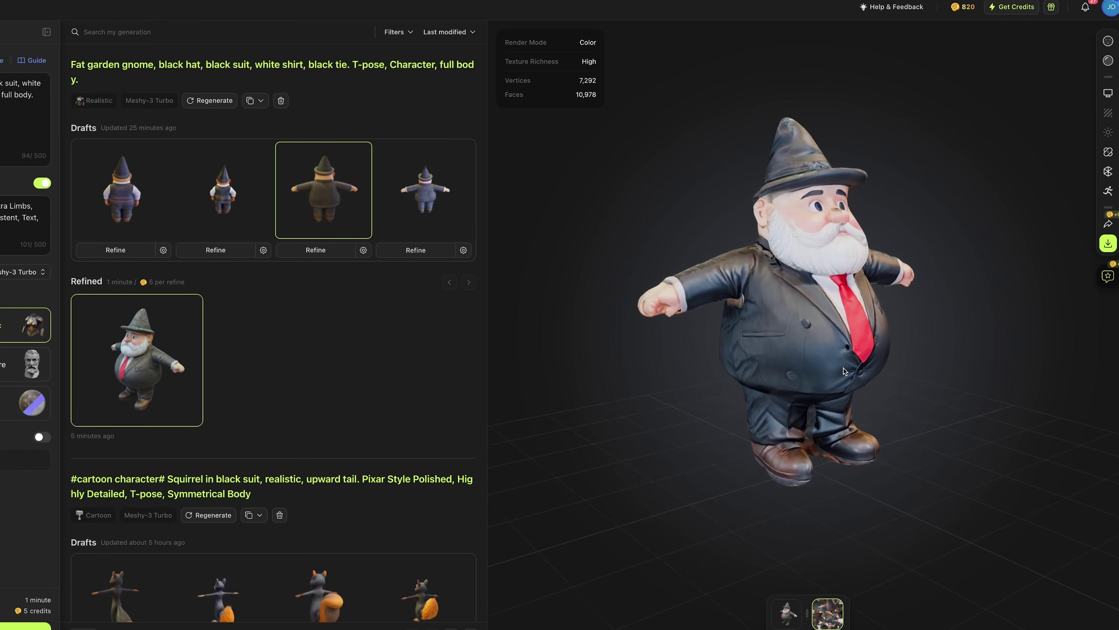
drag(853, 405, 980, 287)
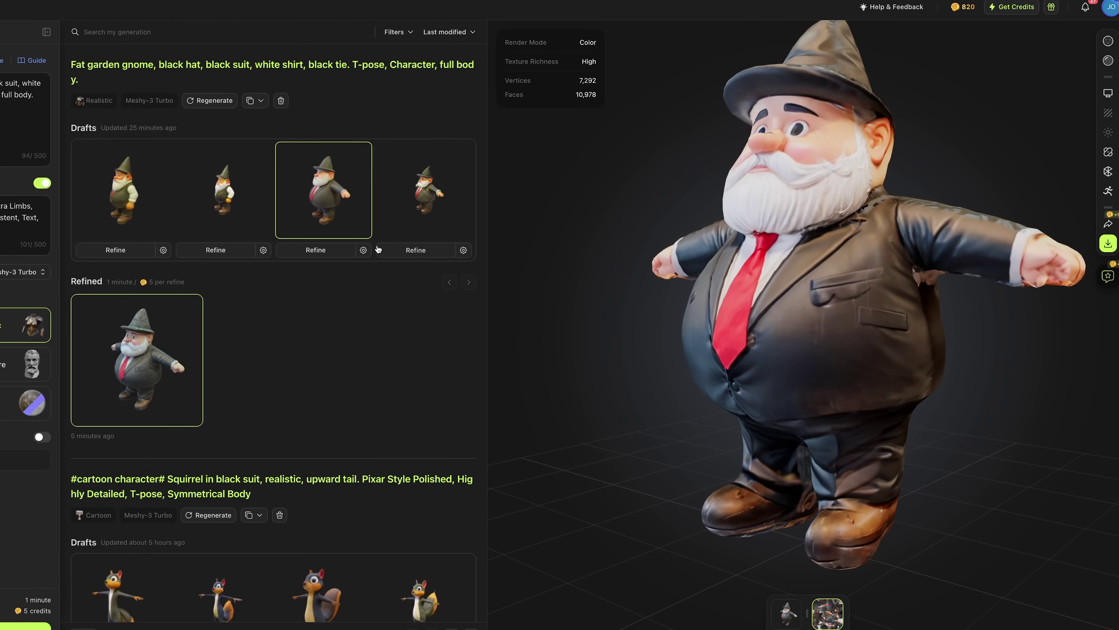
drag(581, 312, 846, 192)
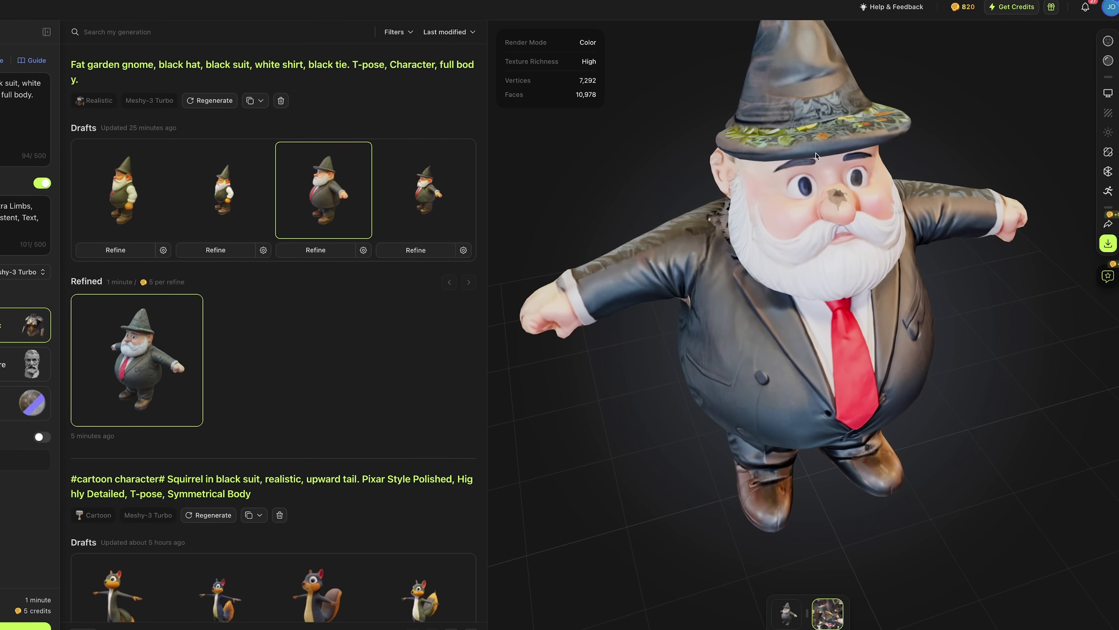
drag(816, 152, 871, 182)
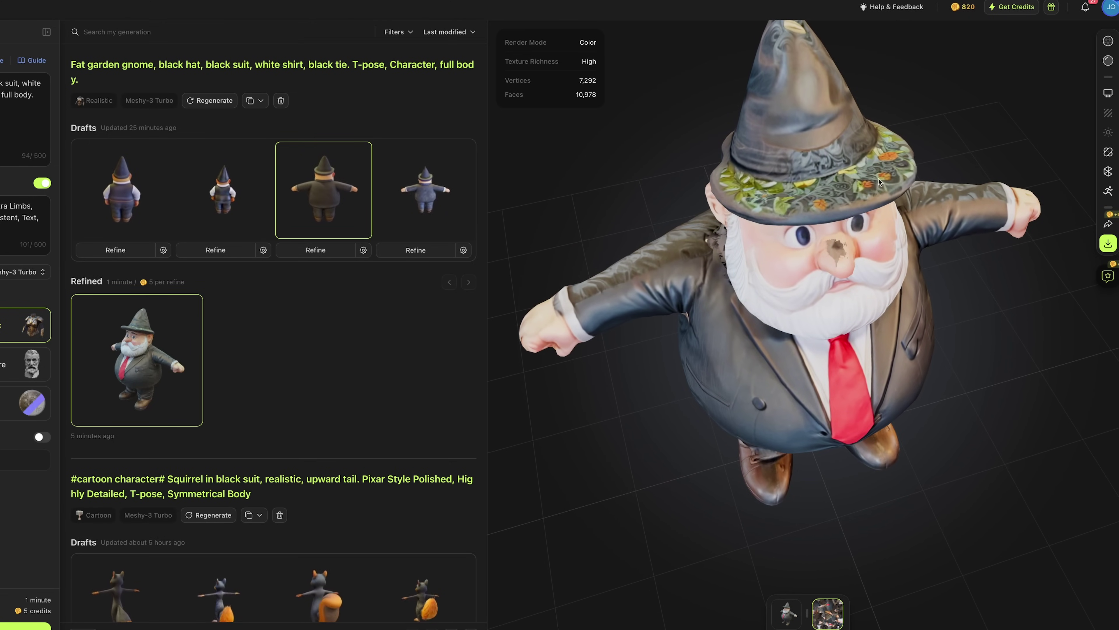
drag(853, 264, 795, 312)
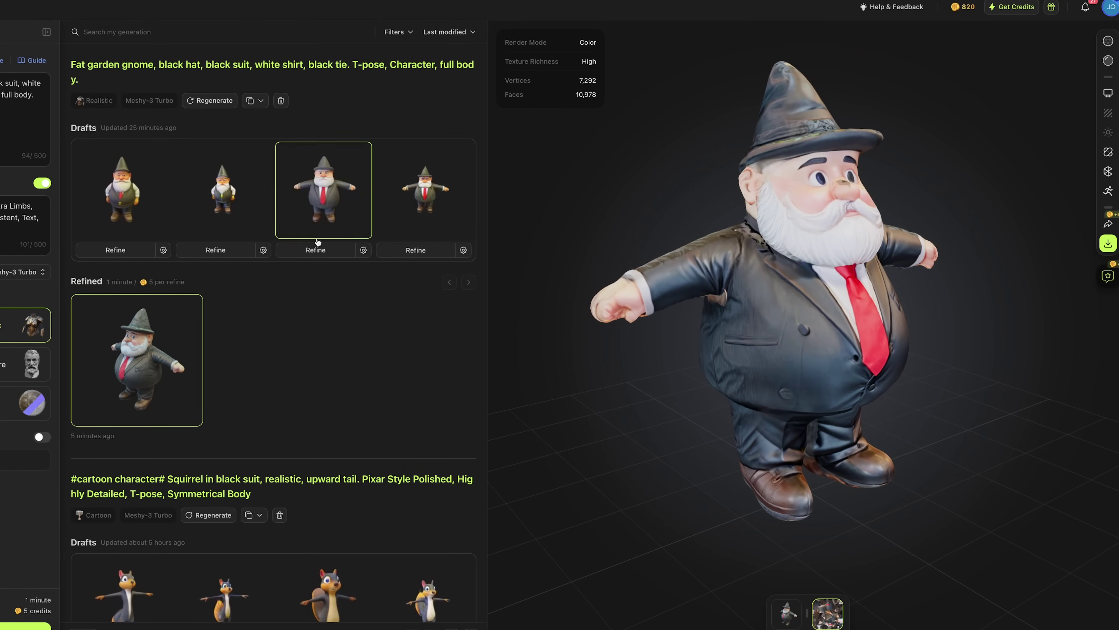
drag(812, 329, 779, 337)
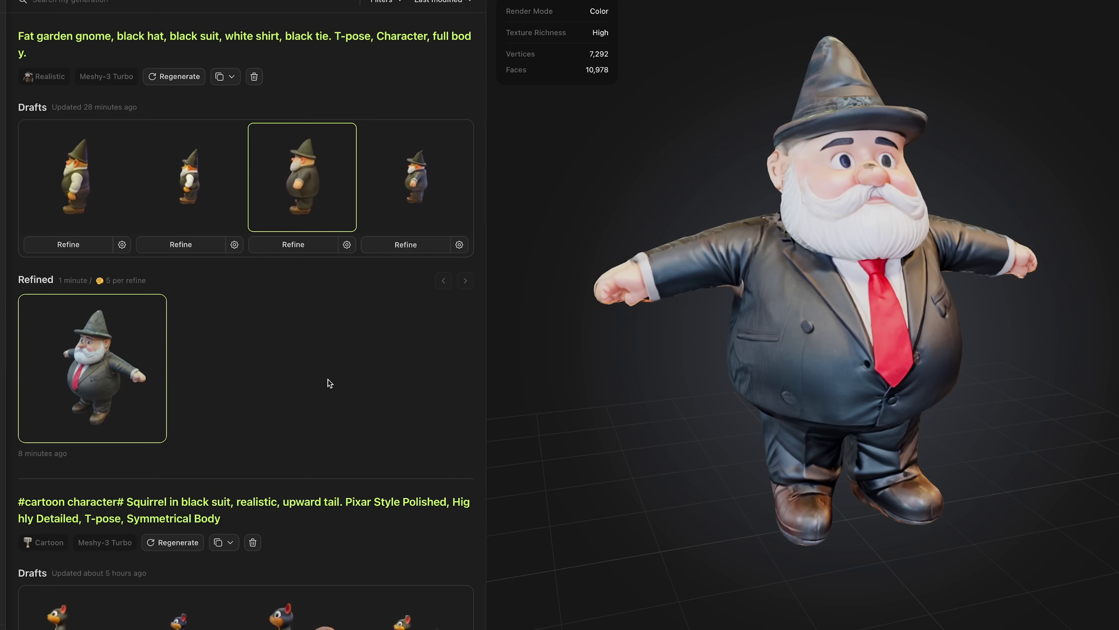
drag(775, 317, 882, 156)
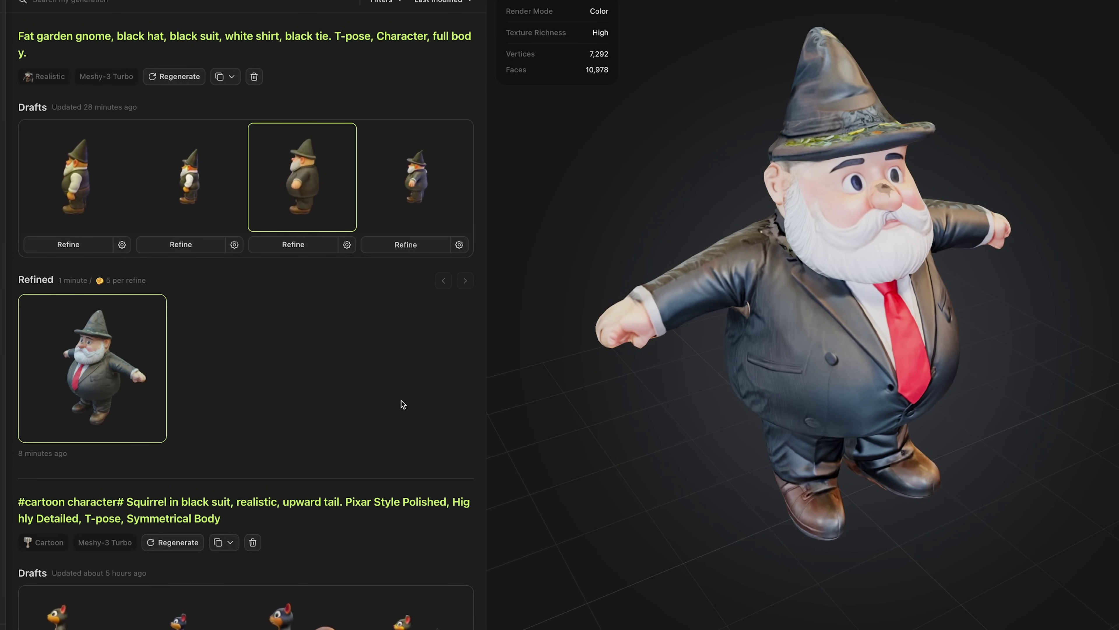
Step: Load the first and third Peaky Blinders squirrel drafts into the viewer and turn them
scroll(395, 404, down, 10)
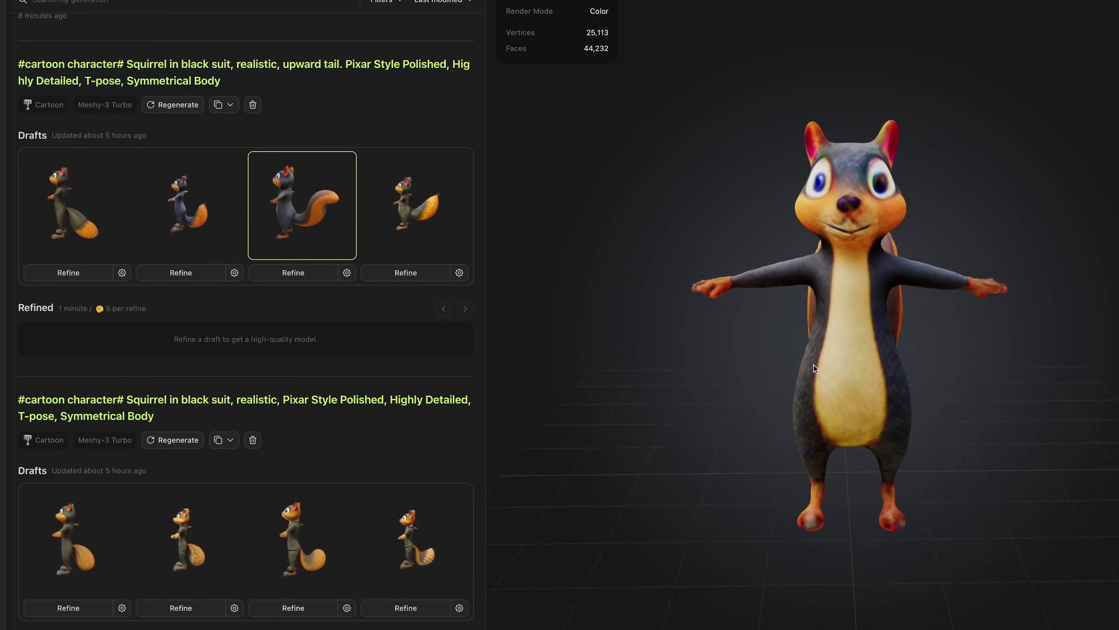
click(77, 205)
drag(778, 356, 822, 368)
scroll(247, 441, down, 15)
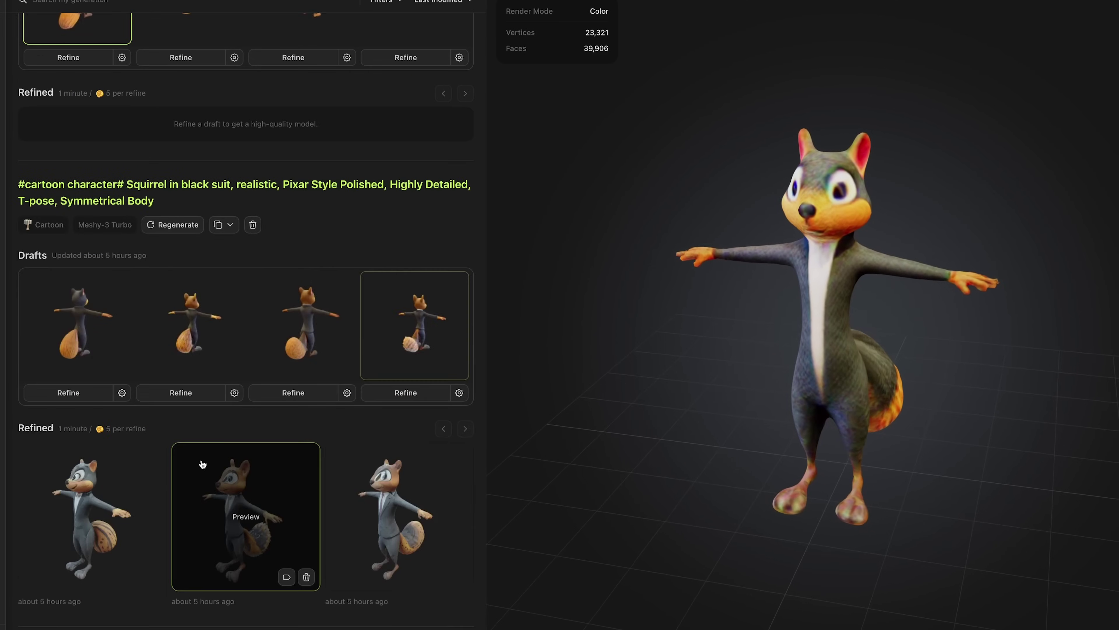
click(302, 459)
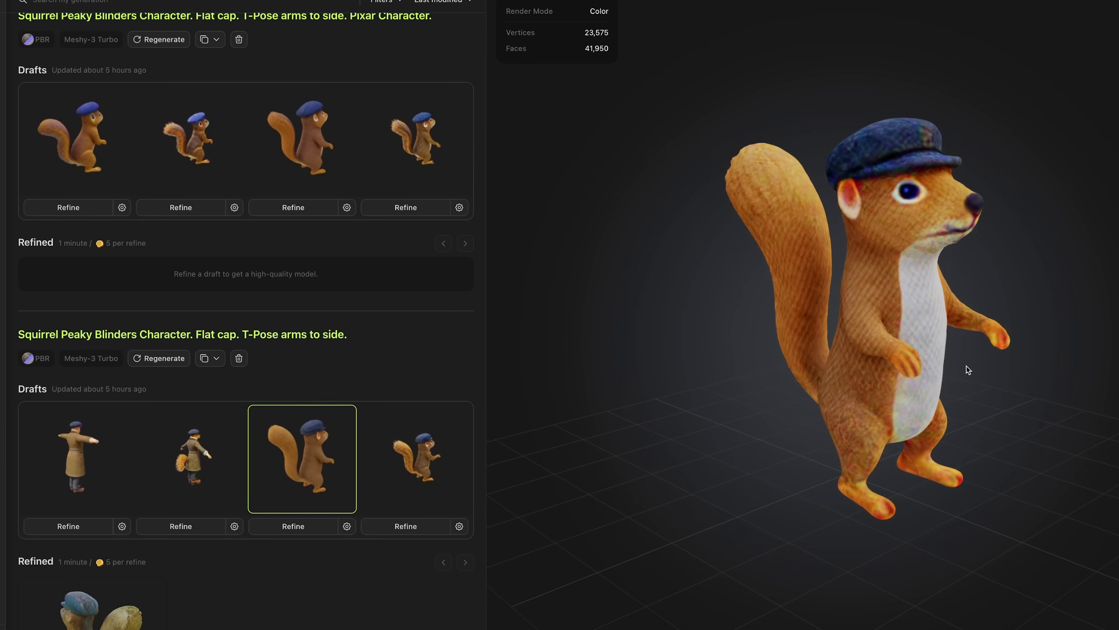
drag(966, 365, 755, 365)
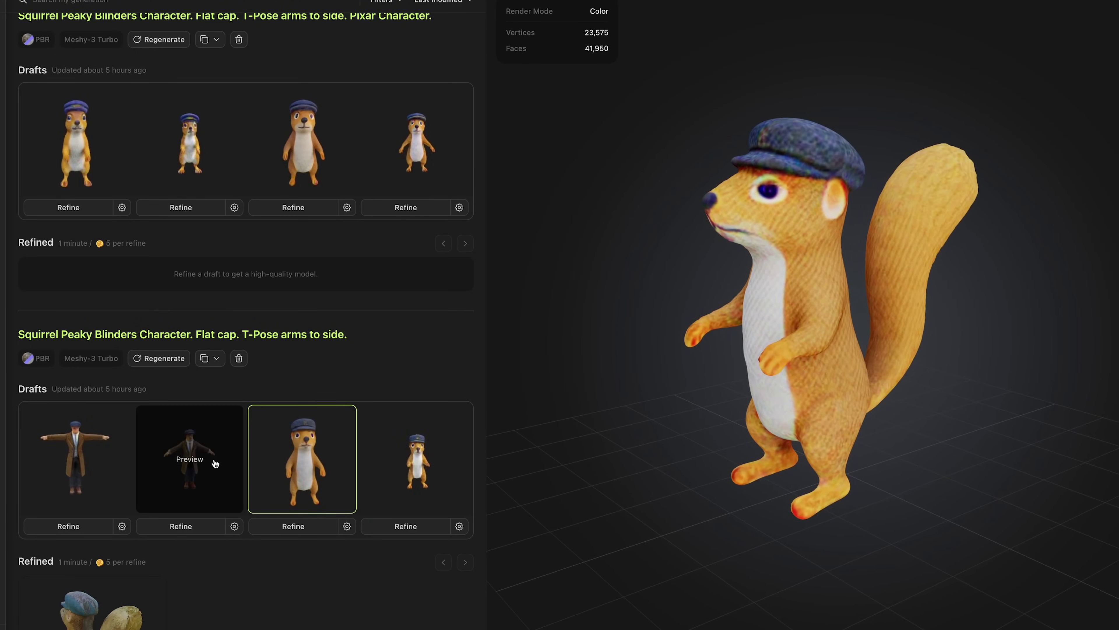
Step: Open the refined Peaky Blinders squirrel model and turn it toward the front
scroll(237, 493, down, 7)
click(93, 353)
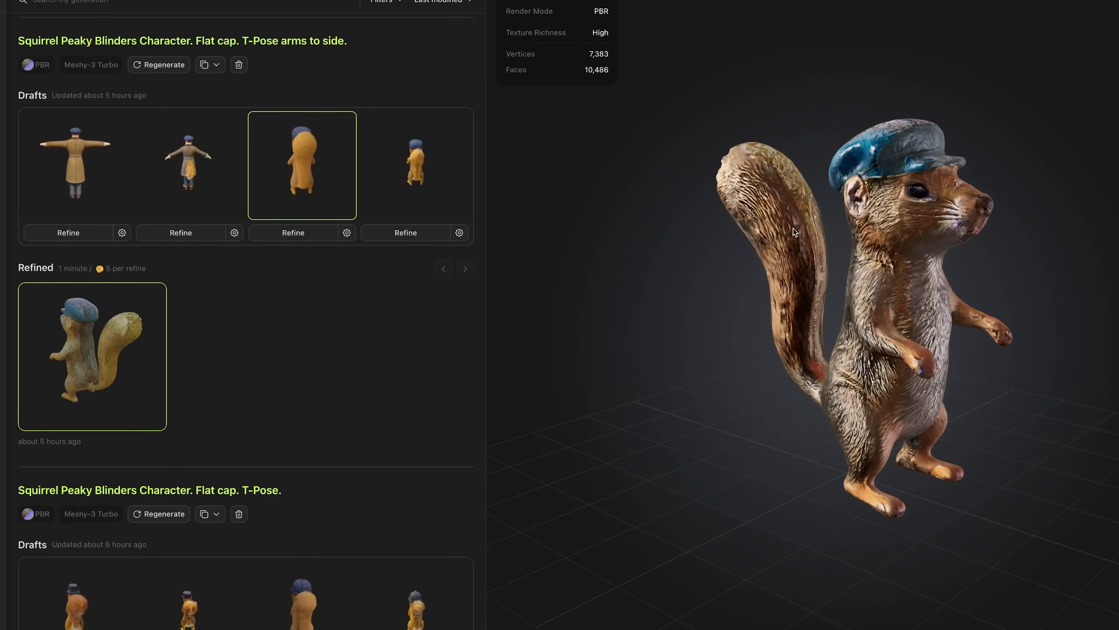
drag(905, 391, 780, 387)
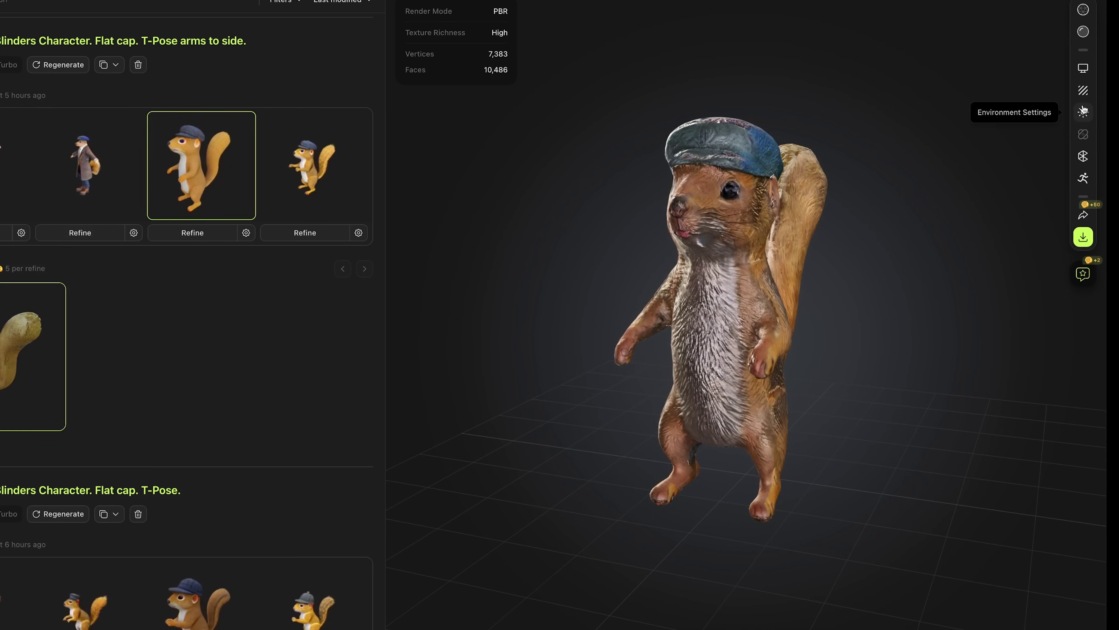
Step: Turn off auto-rotate and set environment lighting rotation to 190 and strength to 0.67
click(1083, 112)
click(1040, 303)
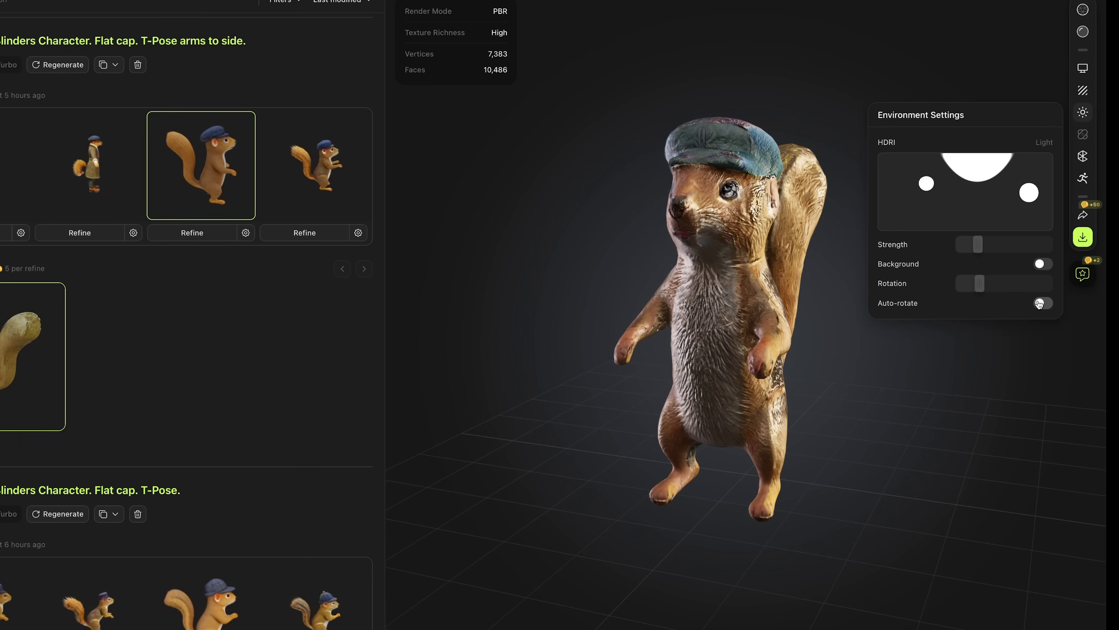
drag(976, 283, 1008, 285)
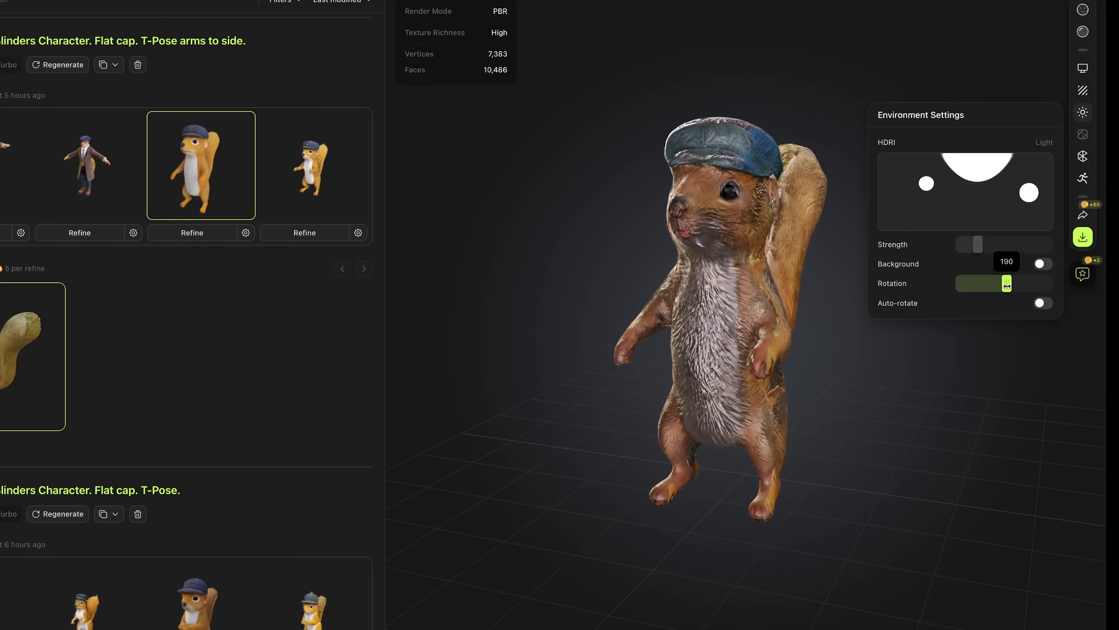
mouse_move(984, 249)
mouse_down()
mouse_move(1012, 250)
mouse_move(969, 250)
mouse_up()
drag(776, 282, 827, 283)
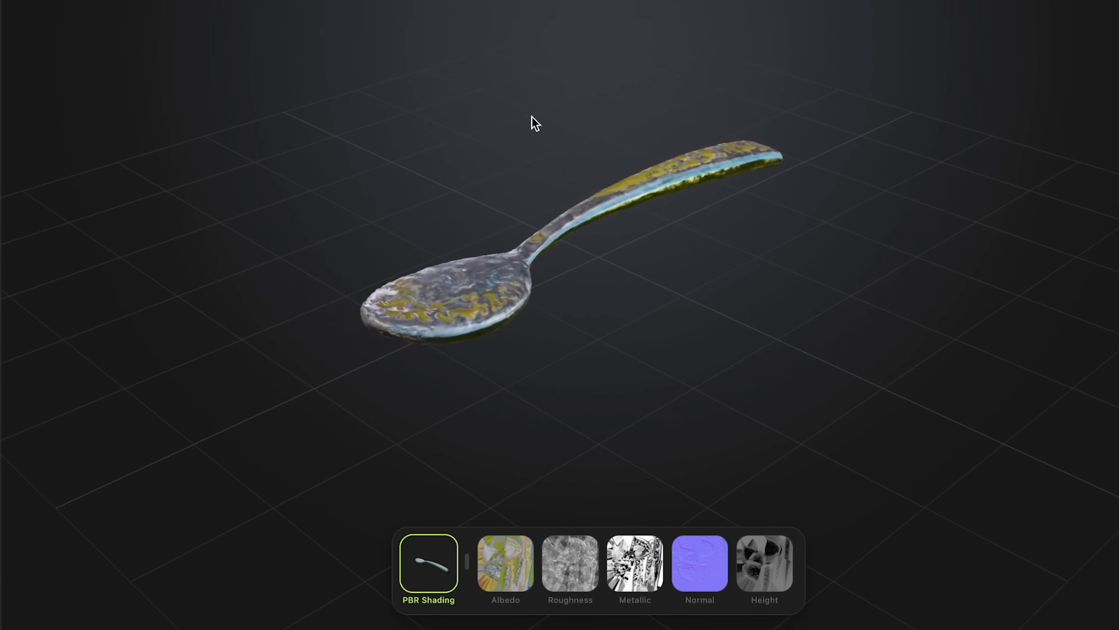
Step: Orbit the textured spoon model, then turn the hedgehog to a side view
drag(532, 119, 597, 225)
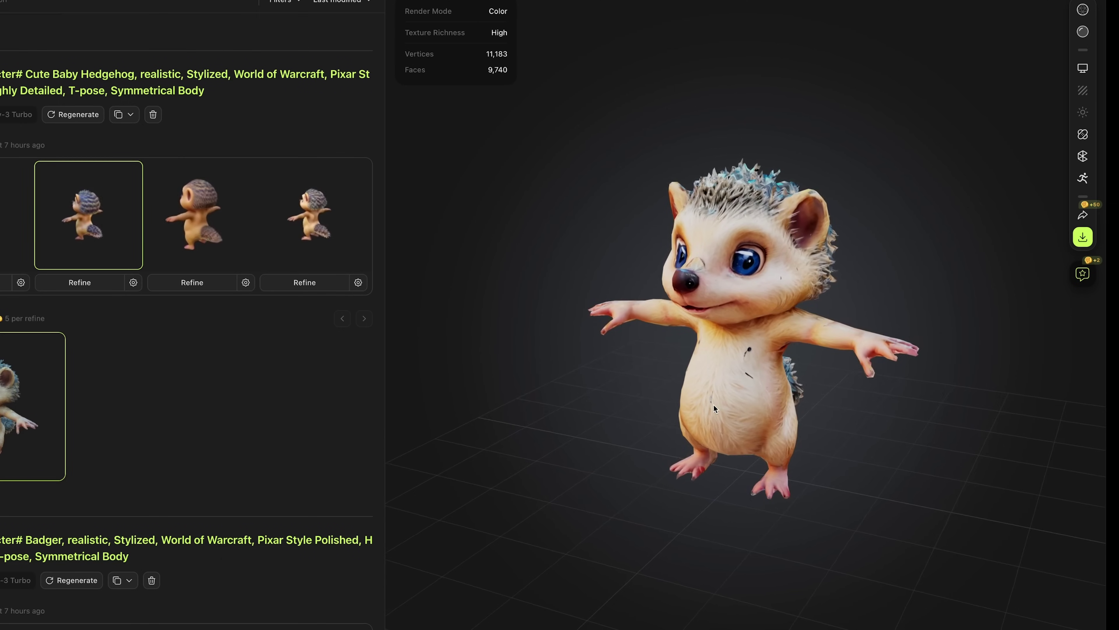
drag(713, 405, 662, 403)
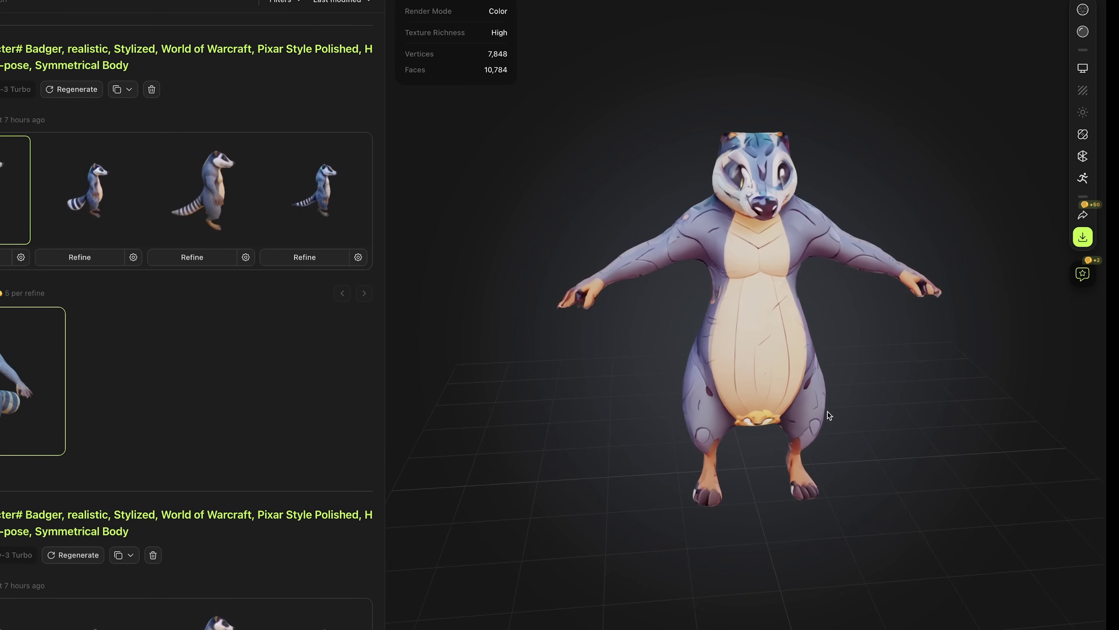
Step: Orbit the badger and beetle models to inspect them from several sides
drag(828, 411, 795, 371)
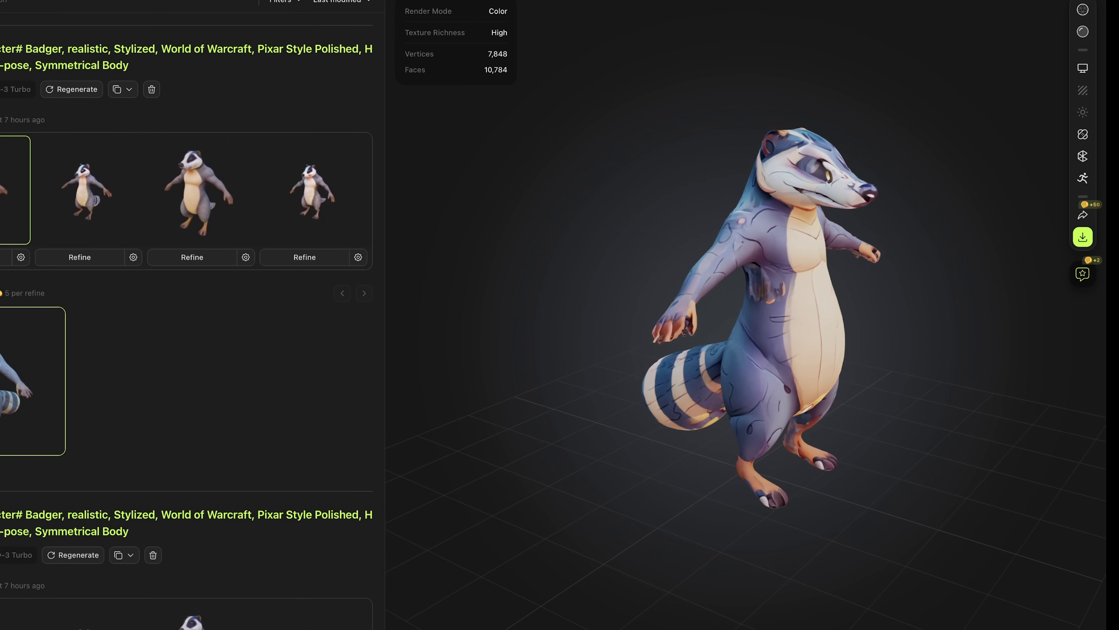
drag(588, 322, 730, 339)
drag(819, 311, 699, 297)
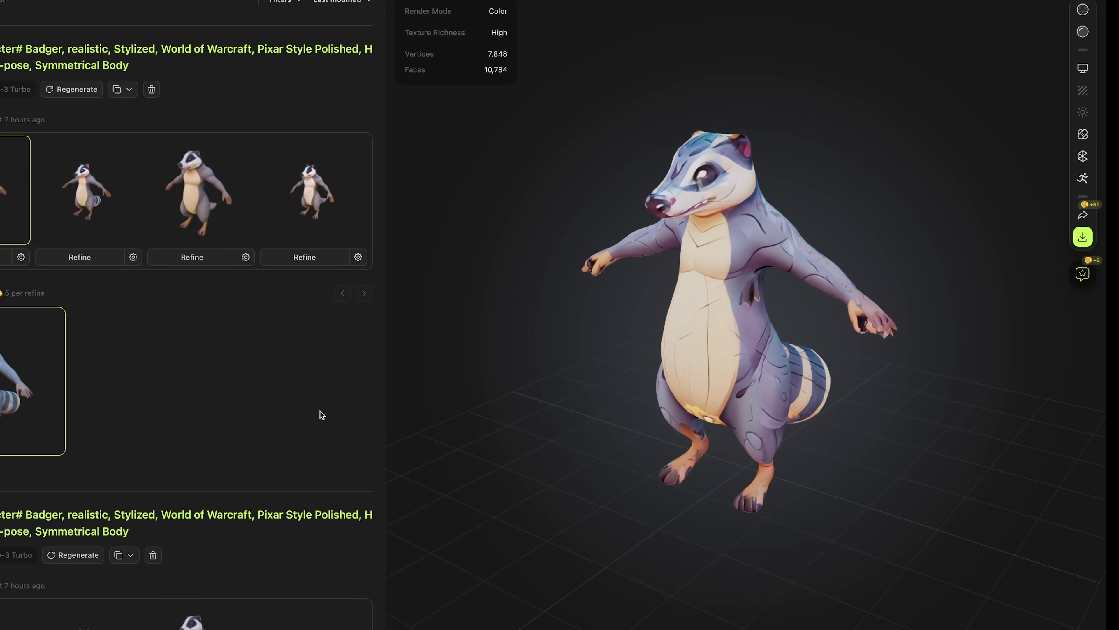
scroll(237, 413, down, 5)
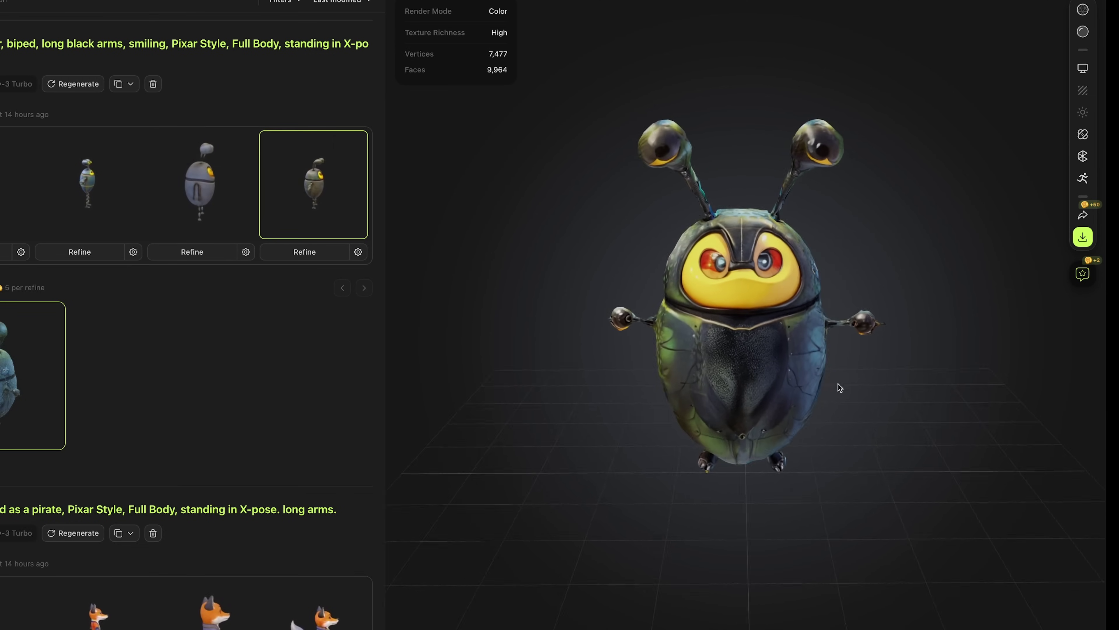
drag(800, 367, 512, 425)
Step: Load and turn the ladybug and hedgehog, ending on the refined gnome facing front
scroll(246, 457, down, 14)
click(201, 491)
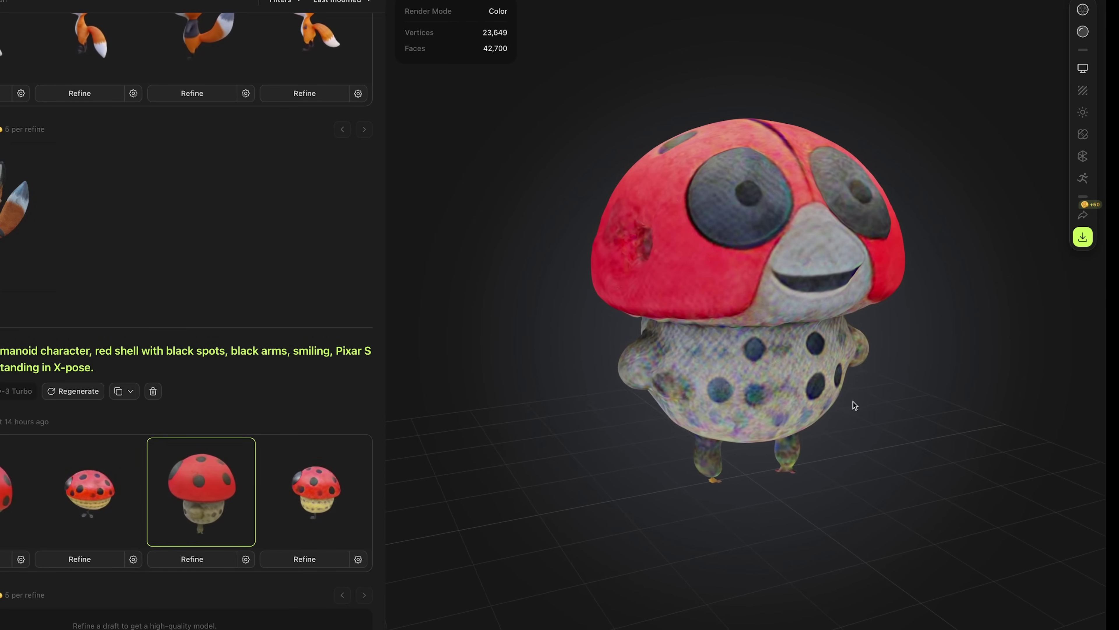
drag(853, 402, 698, 409)
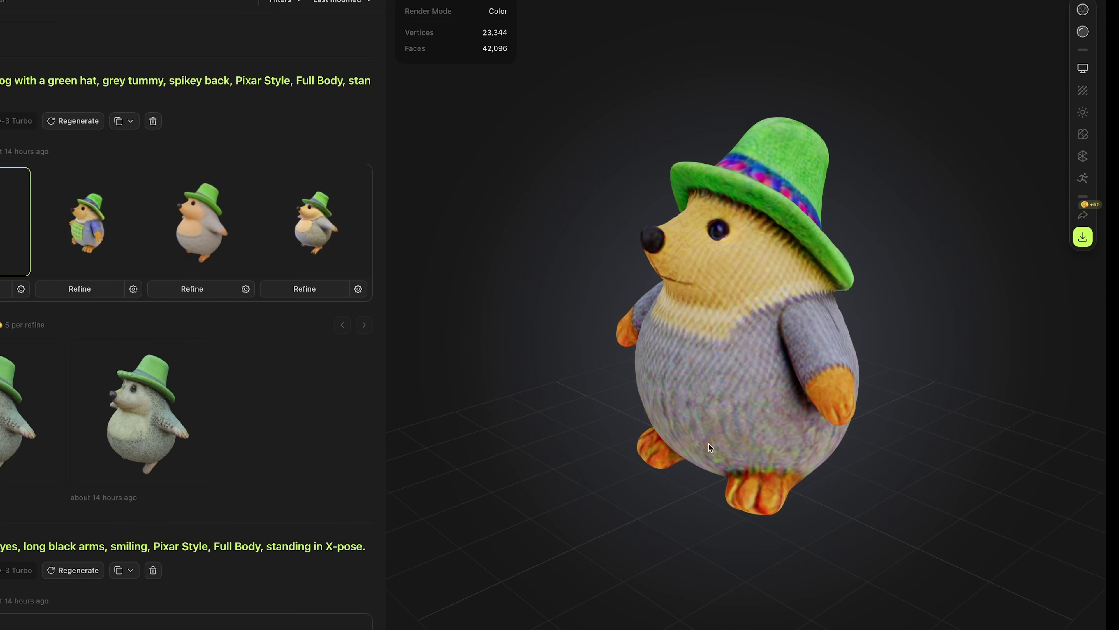
drag(710, 443, 796, 271)
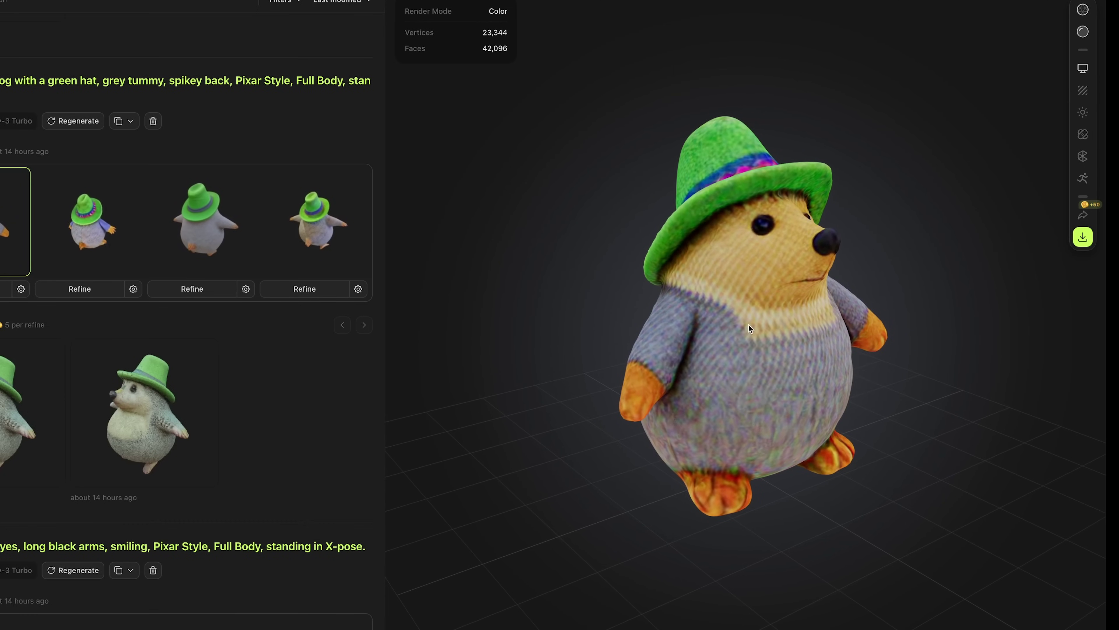
drag(788, 481, 652, 484)
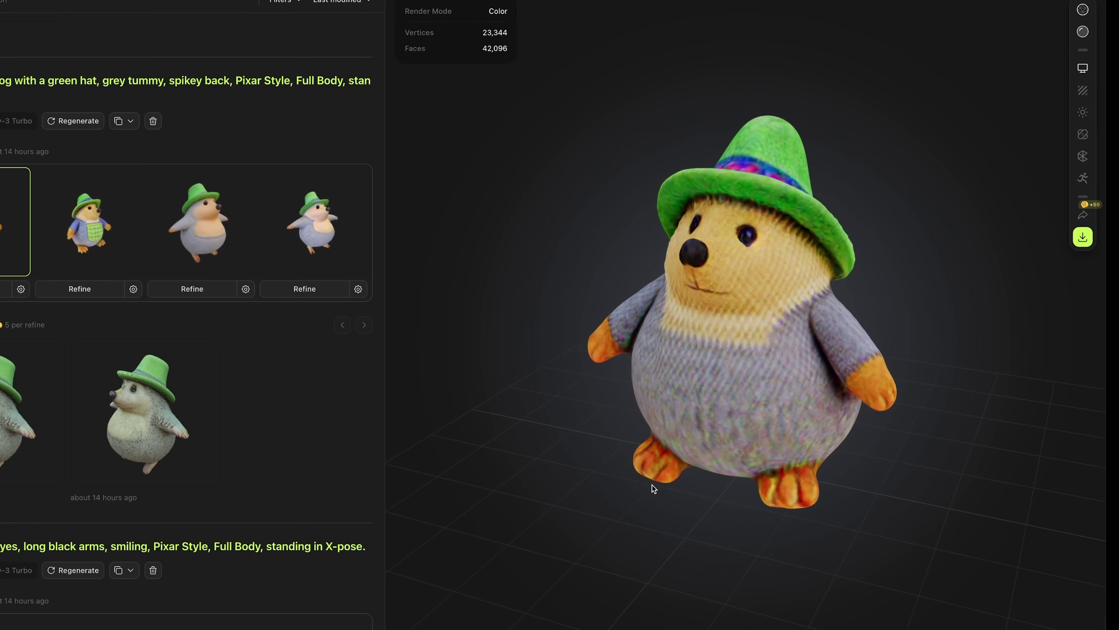
click(22, 464)
drag(856, 446, 837, 379)
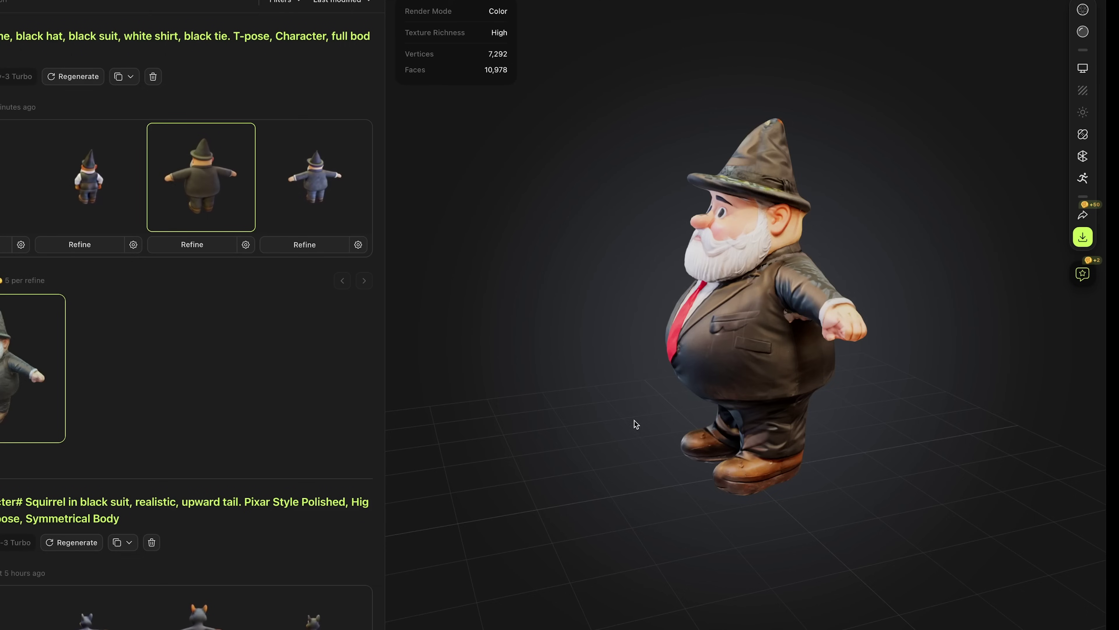
drag(634, 420, 748, 340)
Step: Orbit and zoom in on the refined gnome until its face, nose and hat fill the view
scroll(713, 360, up, 6)
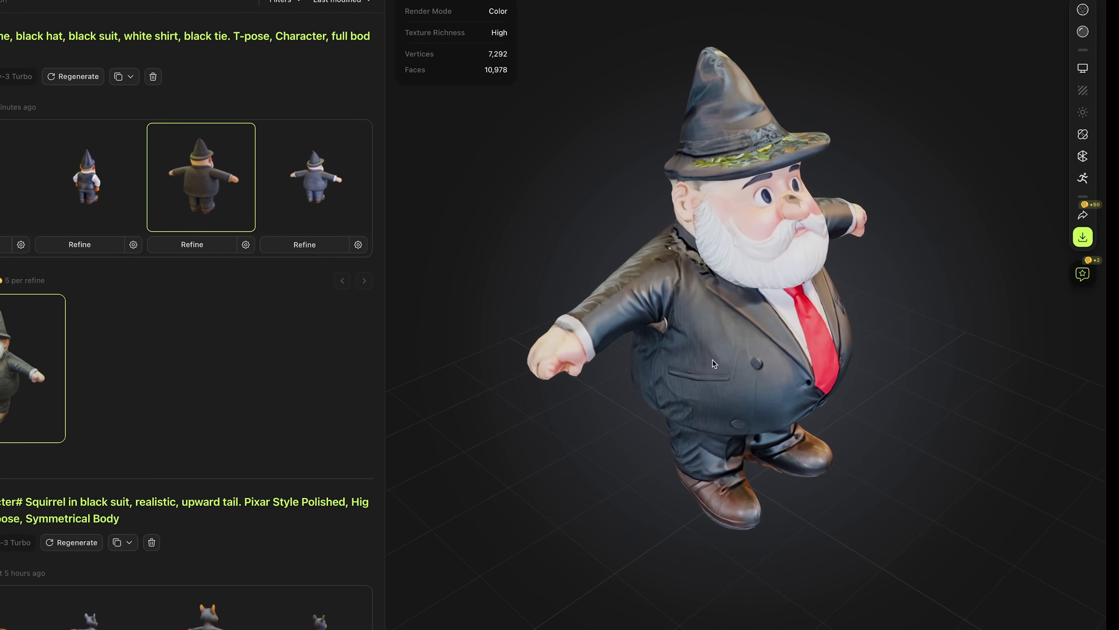
drag(680, 344, 679, 185)
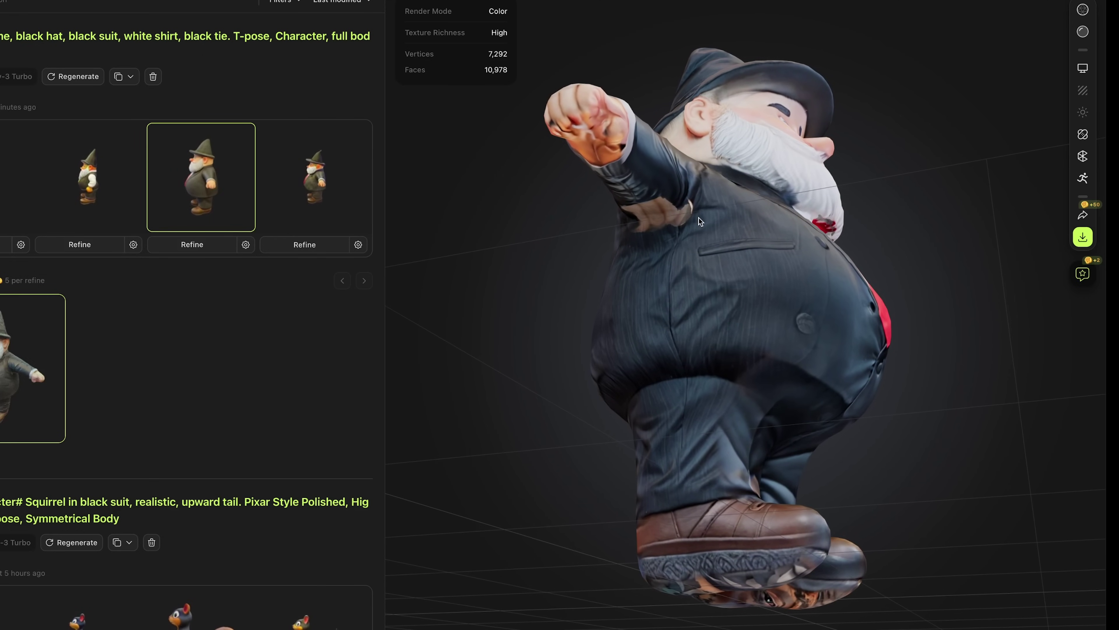
drag(771, 194, 766, 160)
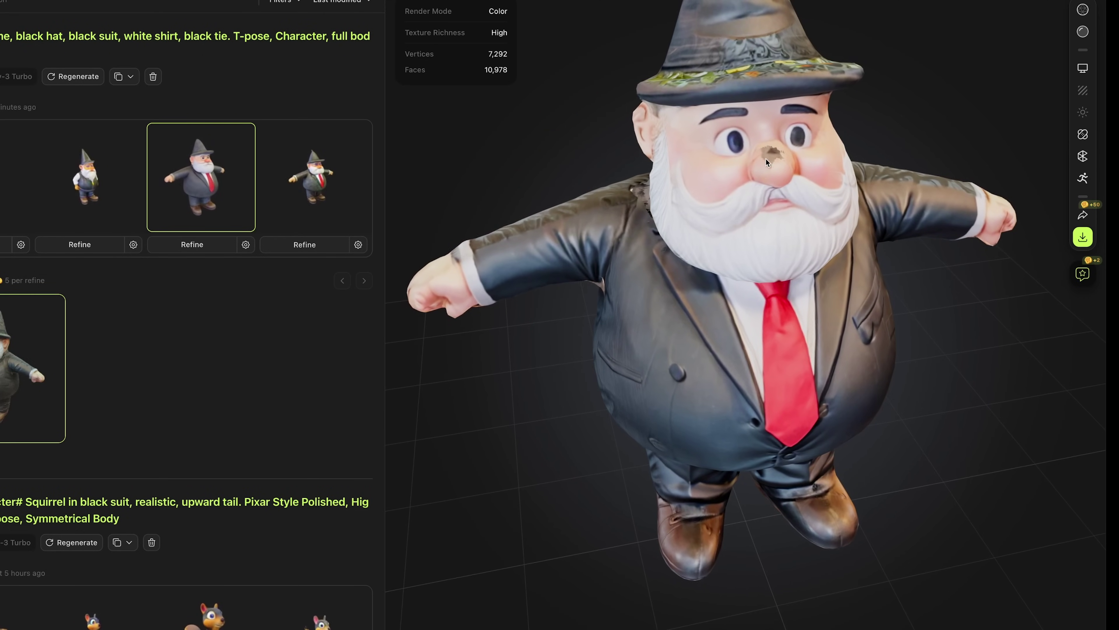
drag(878, 215, 644, 285)
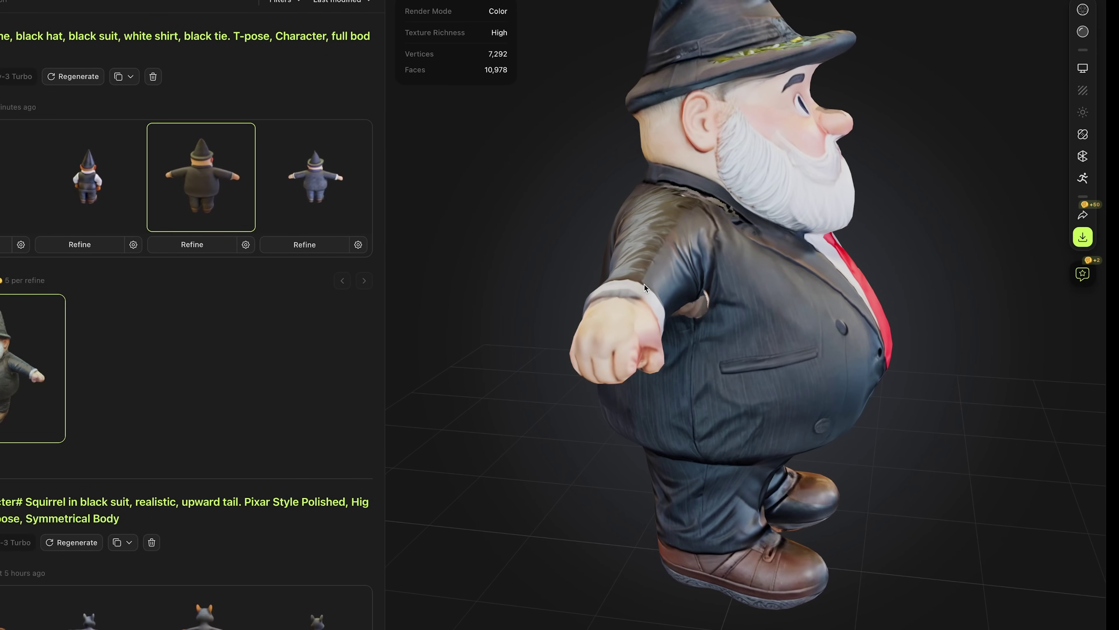
drag(653, 273, 866, 211)
scroll(814, 238, up, 8)
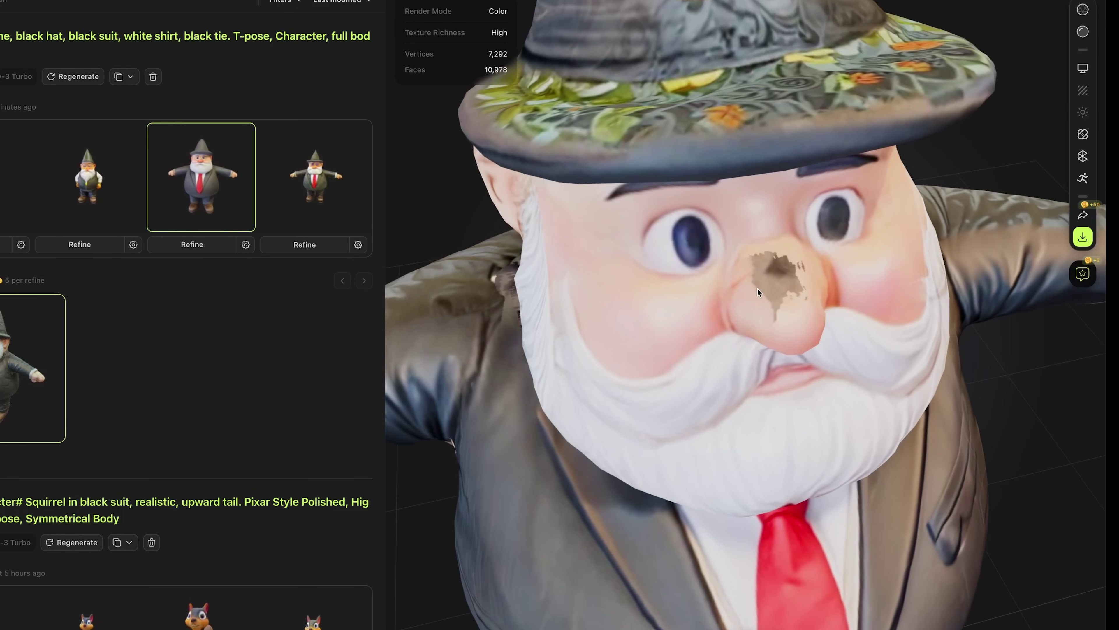
drag(757, 289, 713, 283)
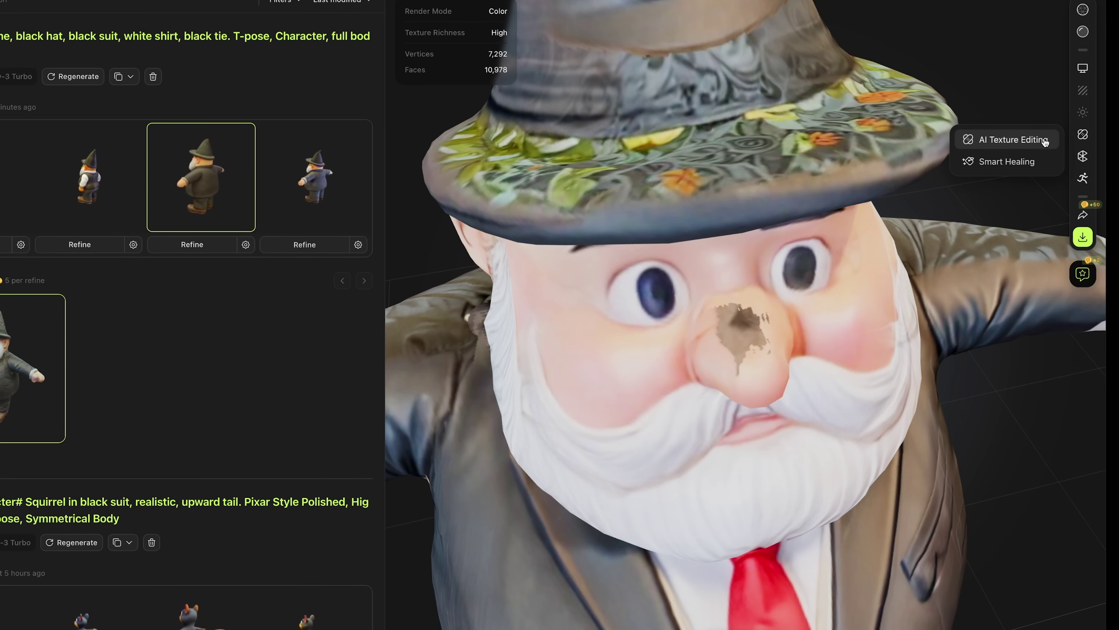
Step: Smart-heal the dark blotch on the gnome's nose and apply the repaired texture to the model
click(1009, 161)
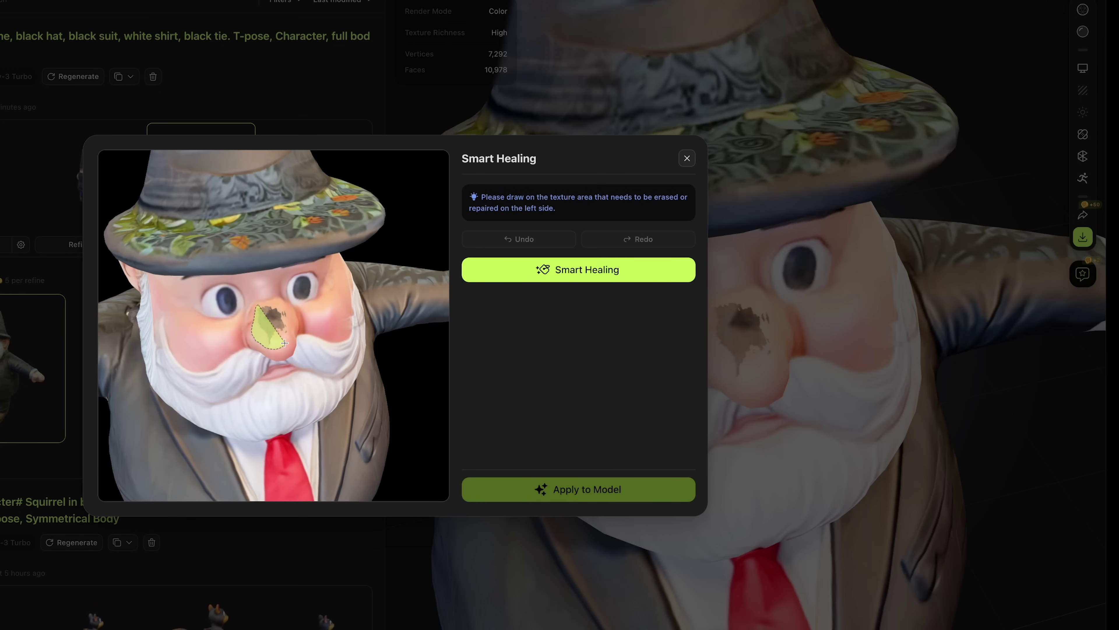
drag(259, 302, 260, 302)
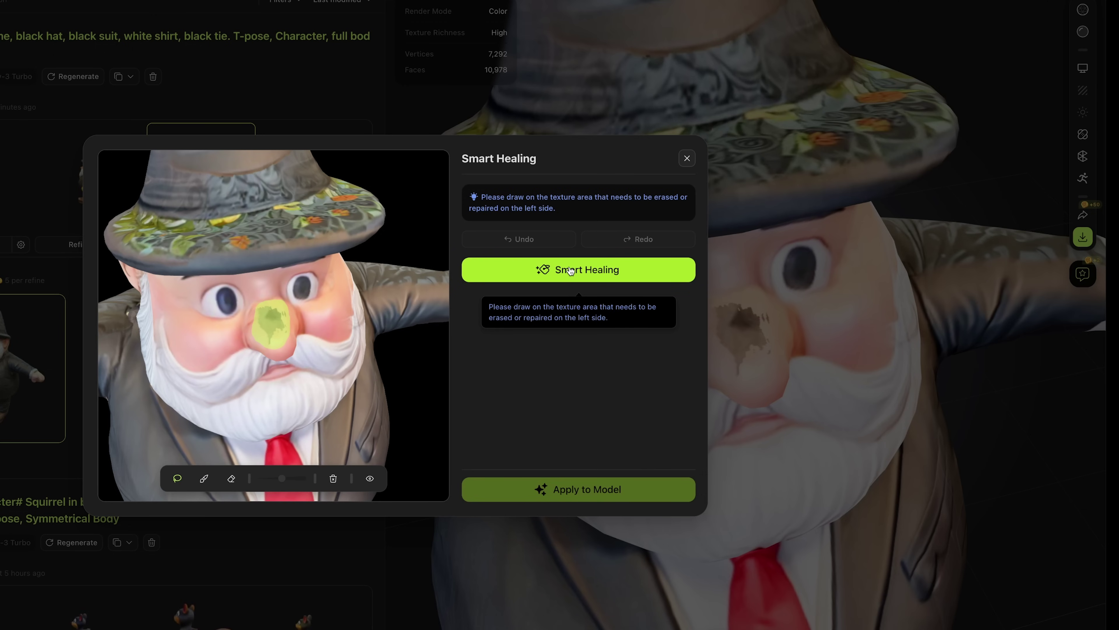
click(571, 271)
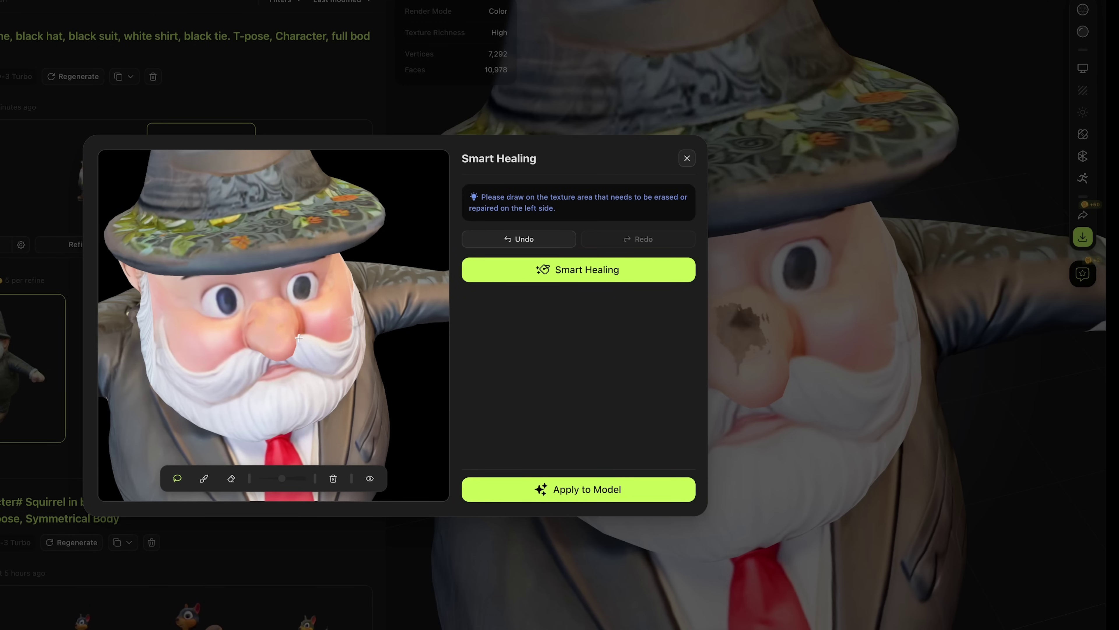
mouse_move(368, 277)
mouse_down()
mouse_move(409, 292)
mouse_move(373, 295)
mouse_up()
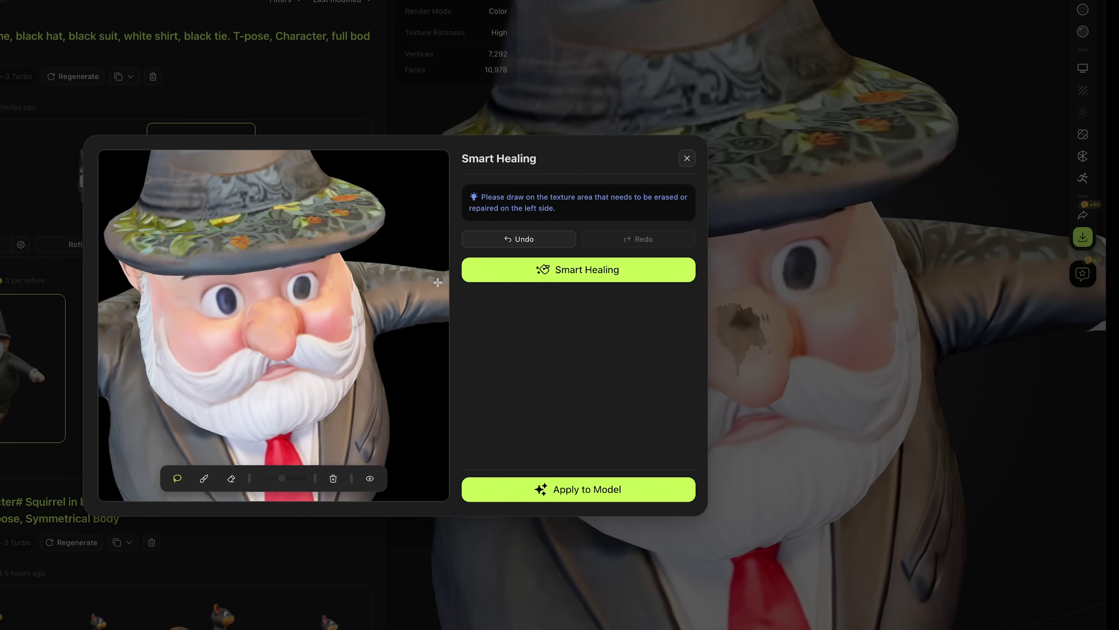
click(587, 489)
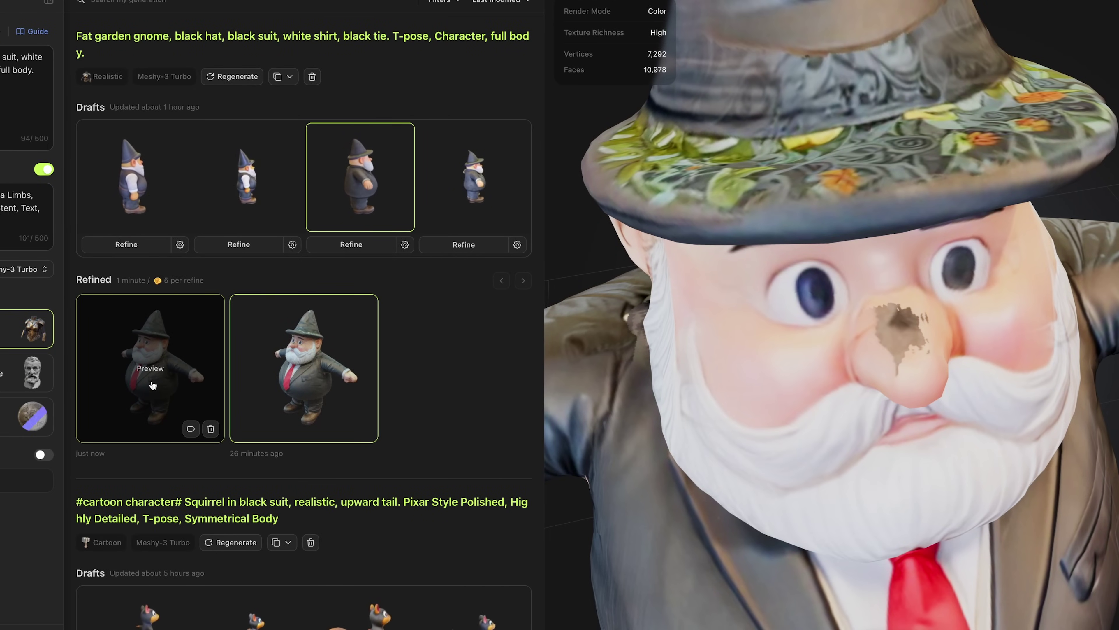
Step: Open the newest refined gnome version and orbit it to a working angle
click(153, 387)
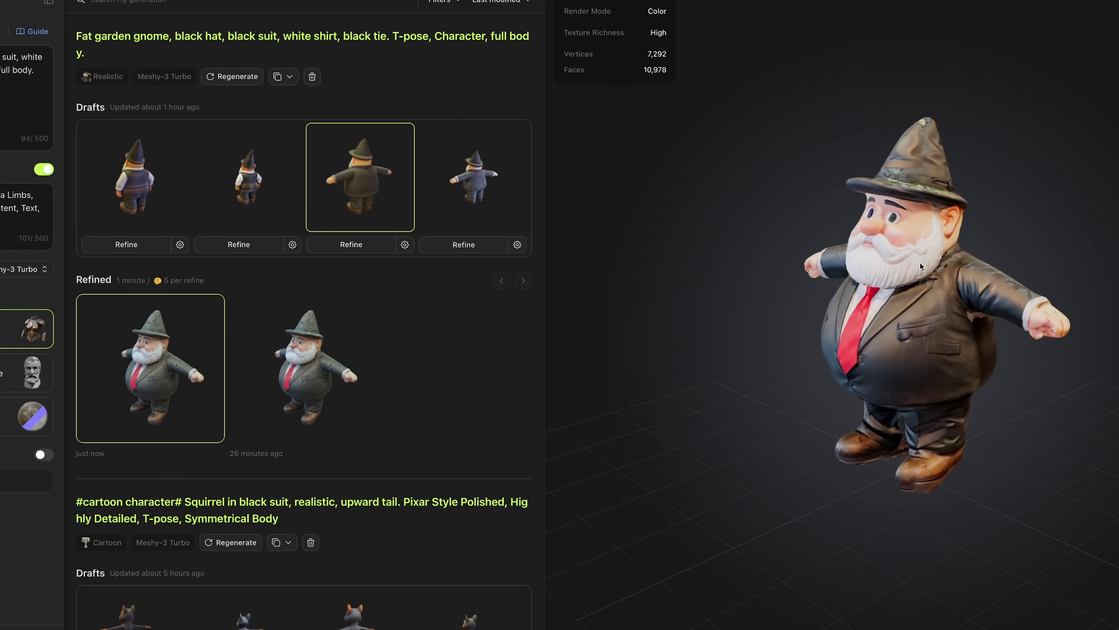
drag(920, 262, 941, 284)
scroll(787, 217, up, 5)
scroll(794, 159, down, 3)
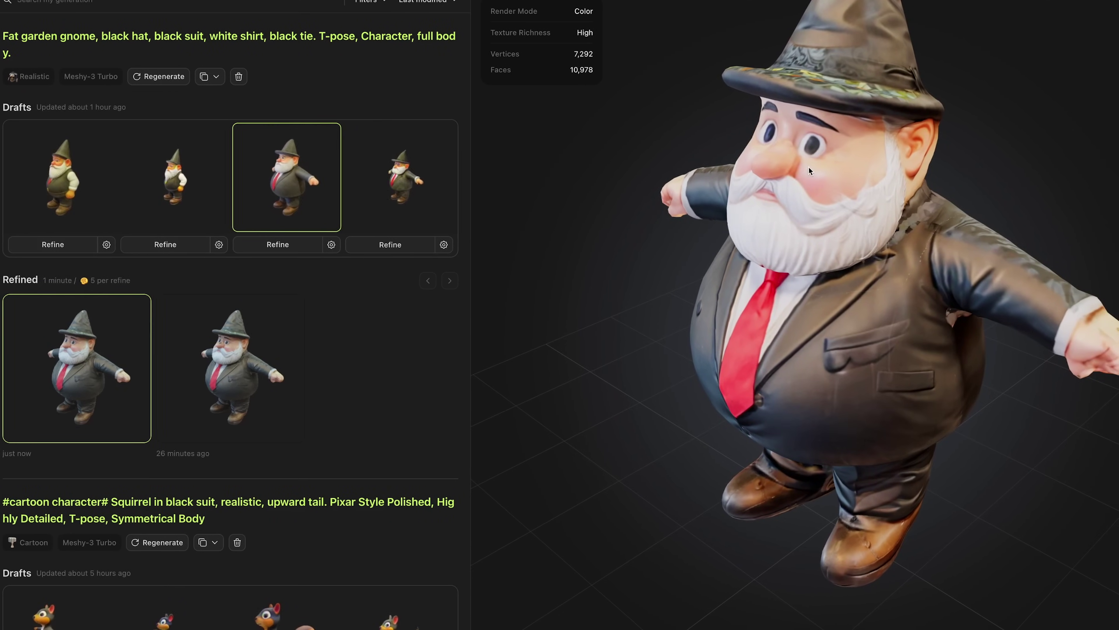
drag(957, 140, 1004, 267)
Step: Smart-heal the flawed patch on the gnome's belly and apply the repair to the model
click(1102, 134)
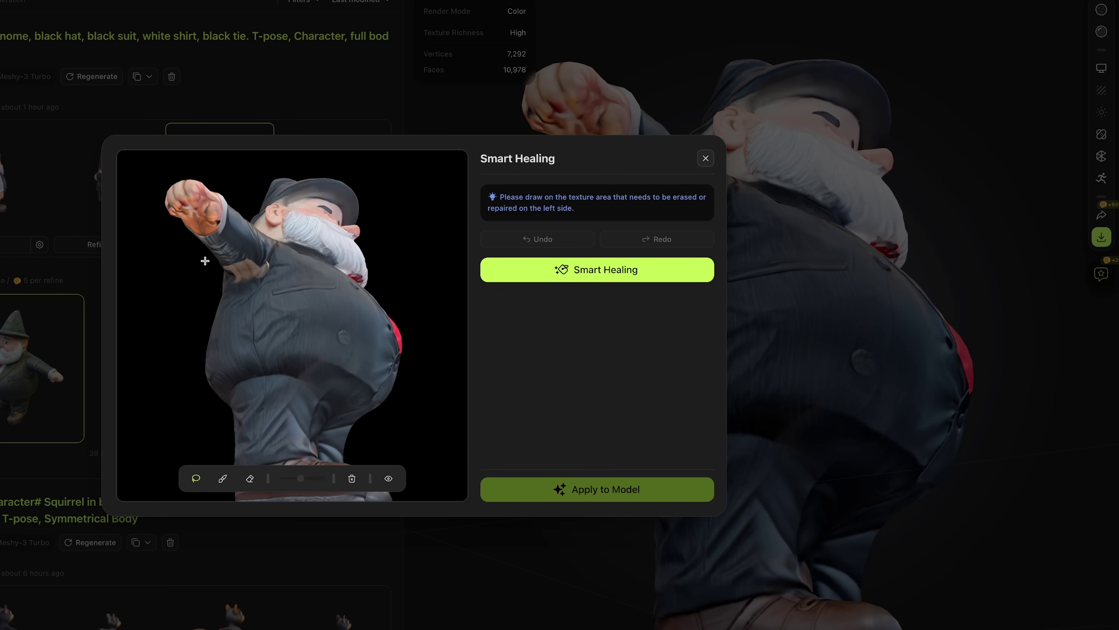
drag(223, 260, 271, 267)
click(598, 270)
click(600, 488)
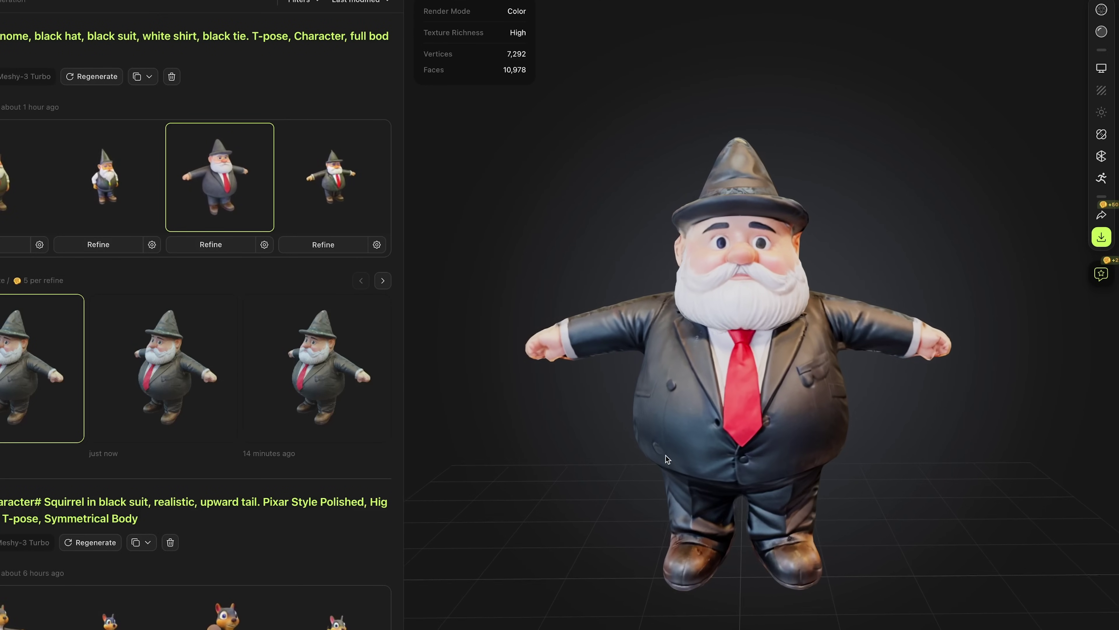
scroll(728, 234, up, 3)
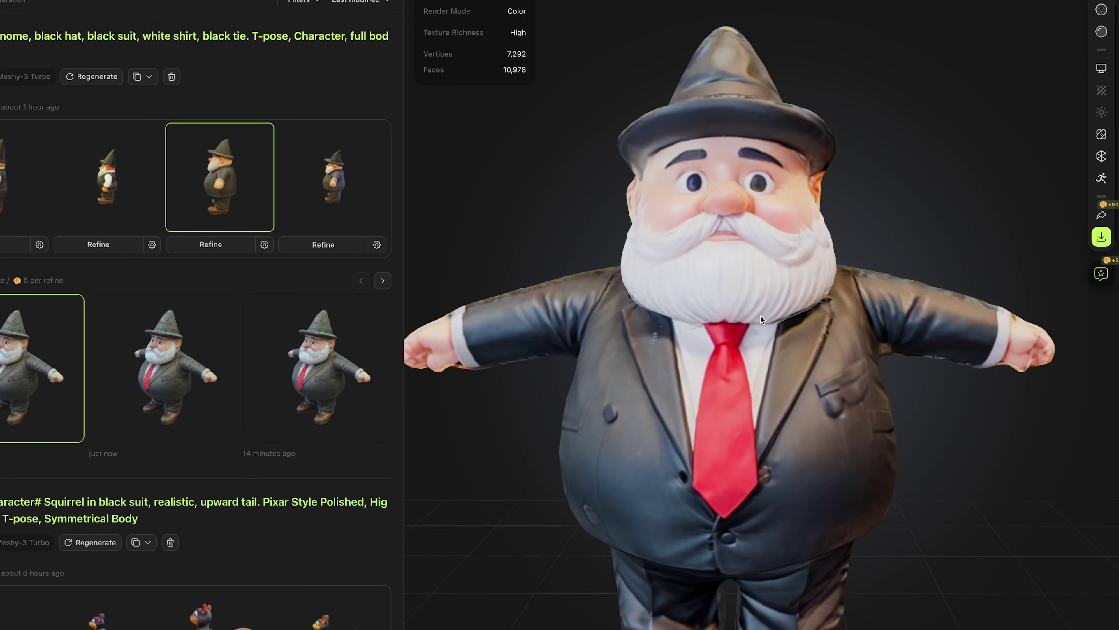
scroll(764, 319, up, 2)
mouse_move(1101, 136)
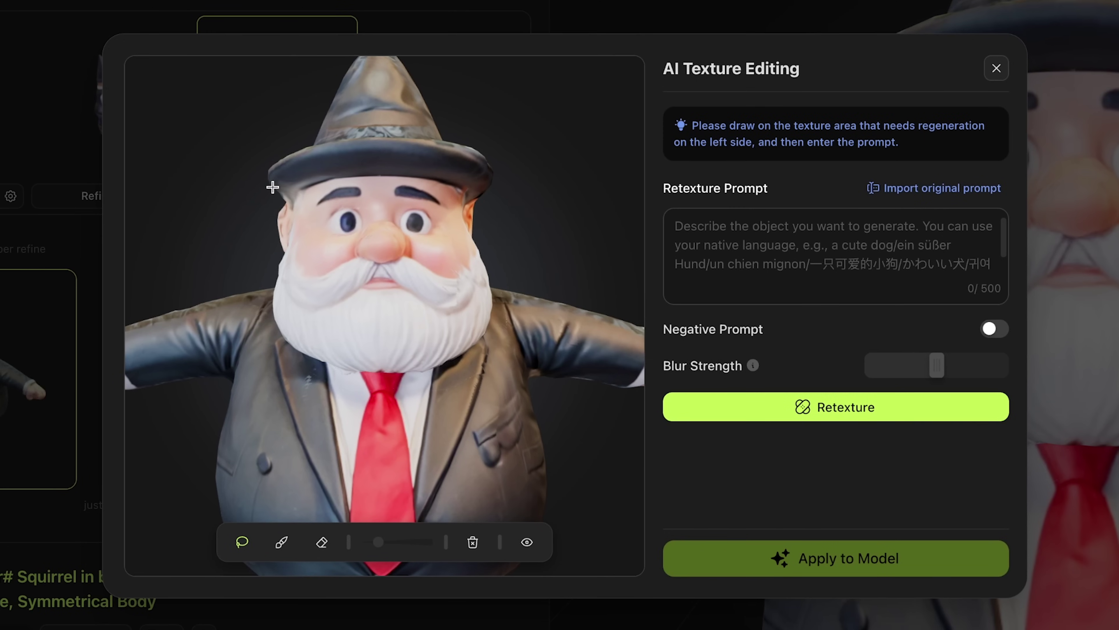
Step: Mask the face and beard, load the original prompt, disable the negative prompt, and retexture
mouse_move(270, 198)
mouse_down()
mouse_move(485, 187)
mouse_move(502, 293)
mouse_move(467, 364)
mouse_move(406, 383)
mouse_move(287, 380)
mouse_move(253, 309)
mouse_move(270, 199)
mouse_up()
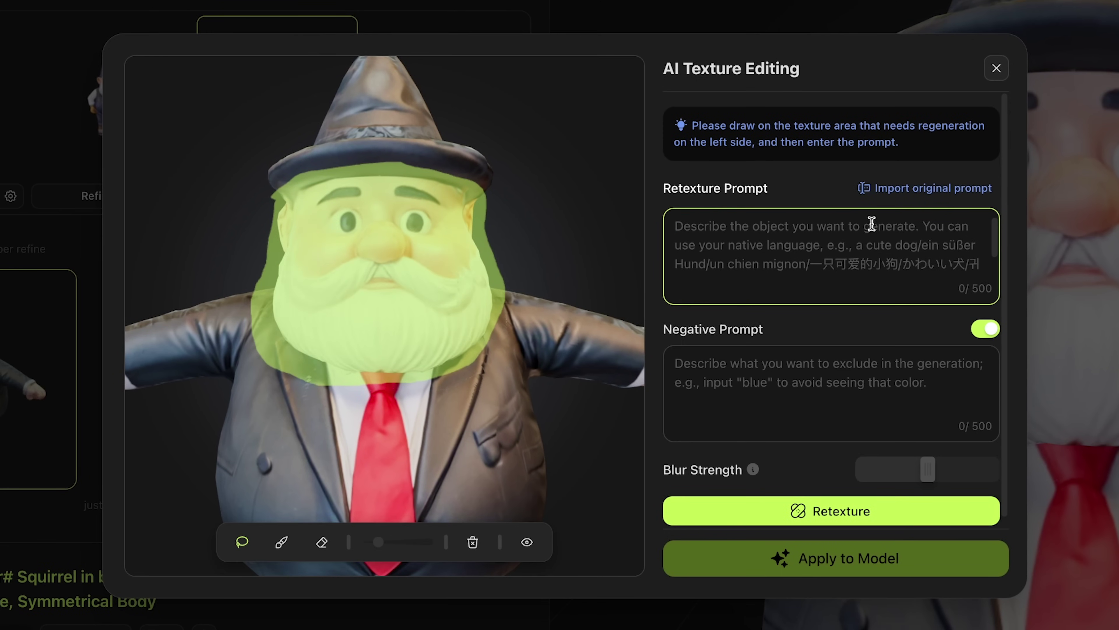
click(931, 190)
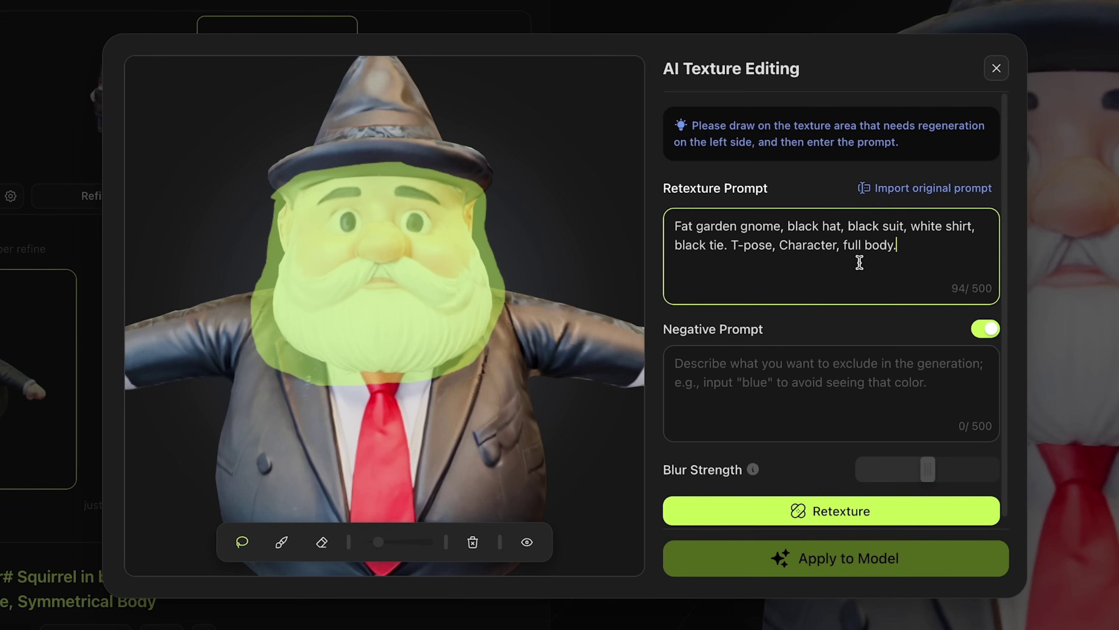
click(985, 331)
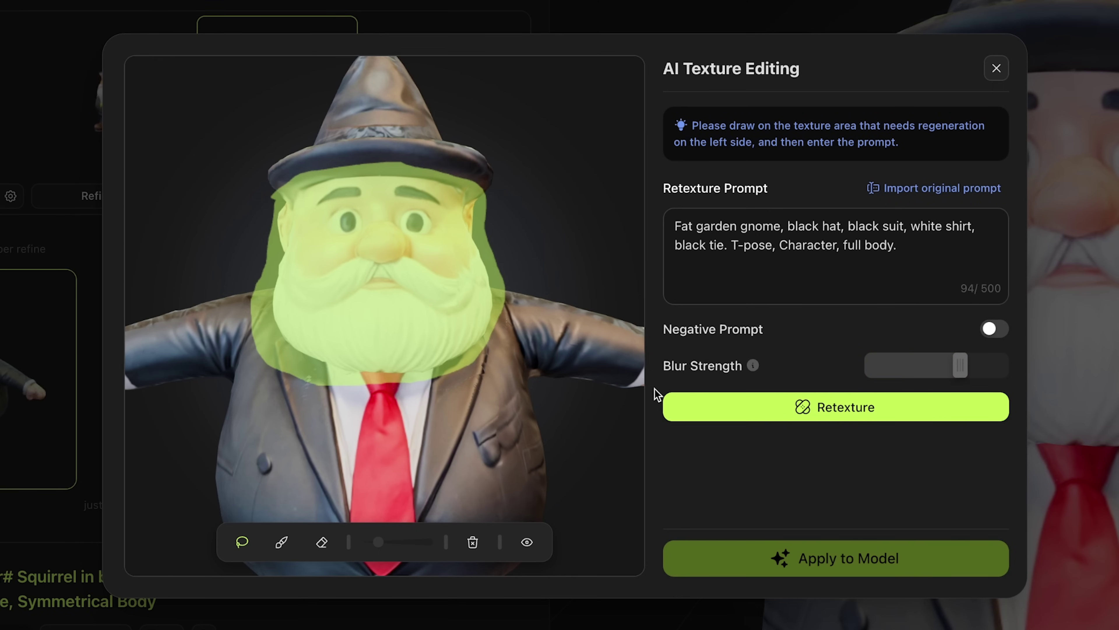
click(848, 411)
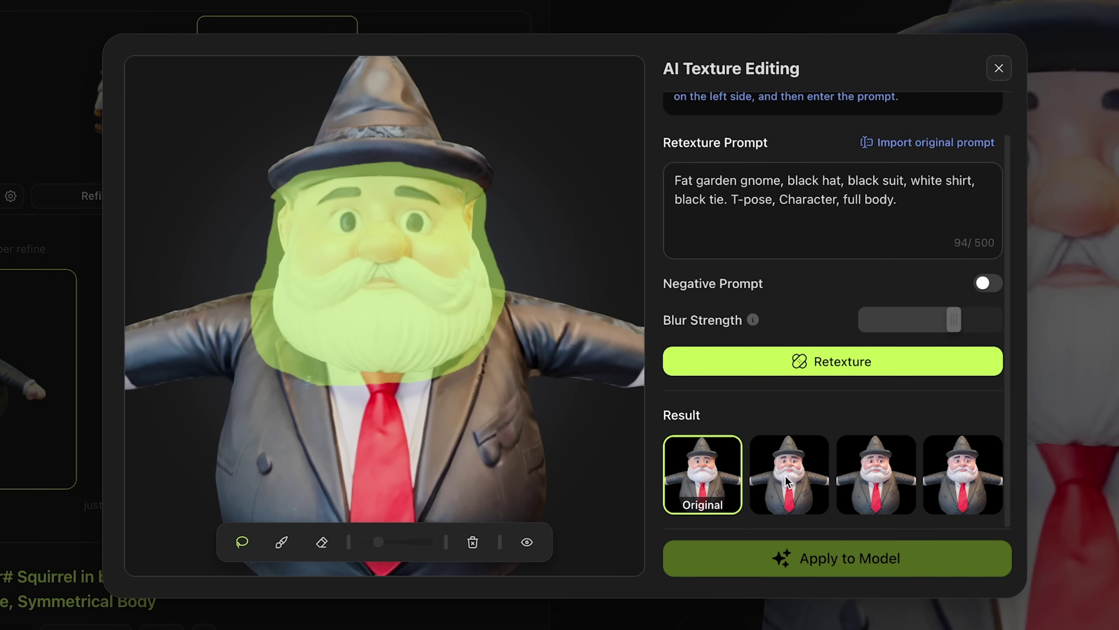
Step: Compare the generated face textures against the original and apply the preferred result
click(785, 481)
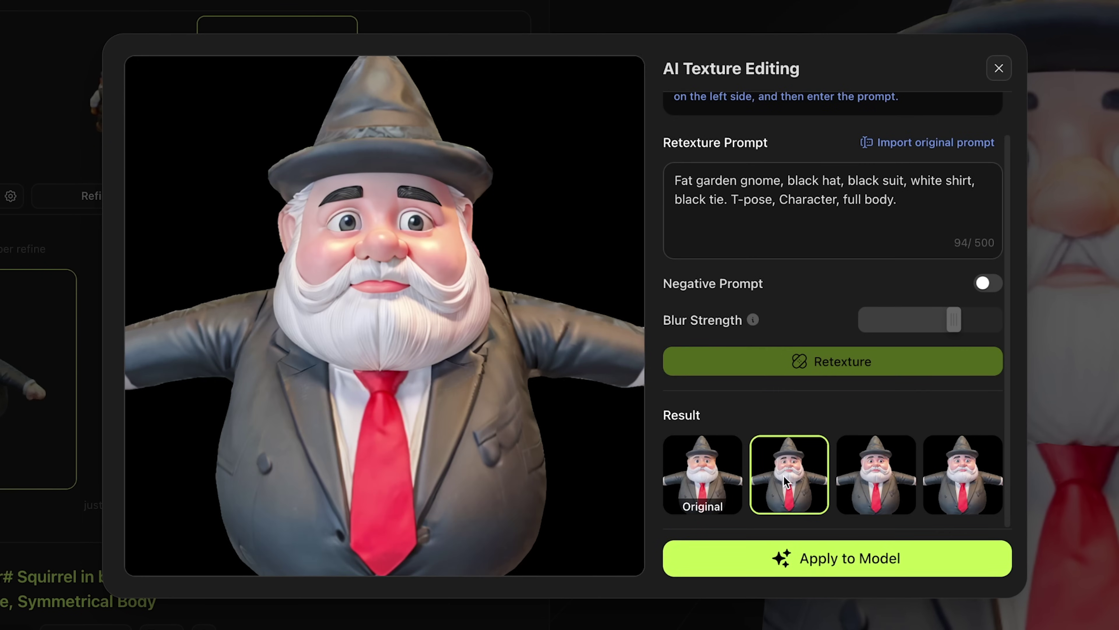
click(876, 481)
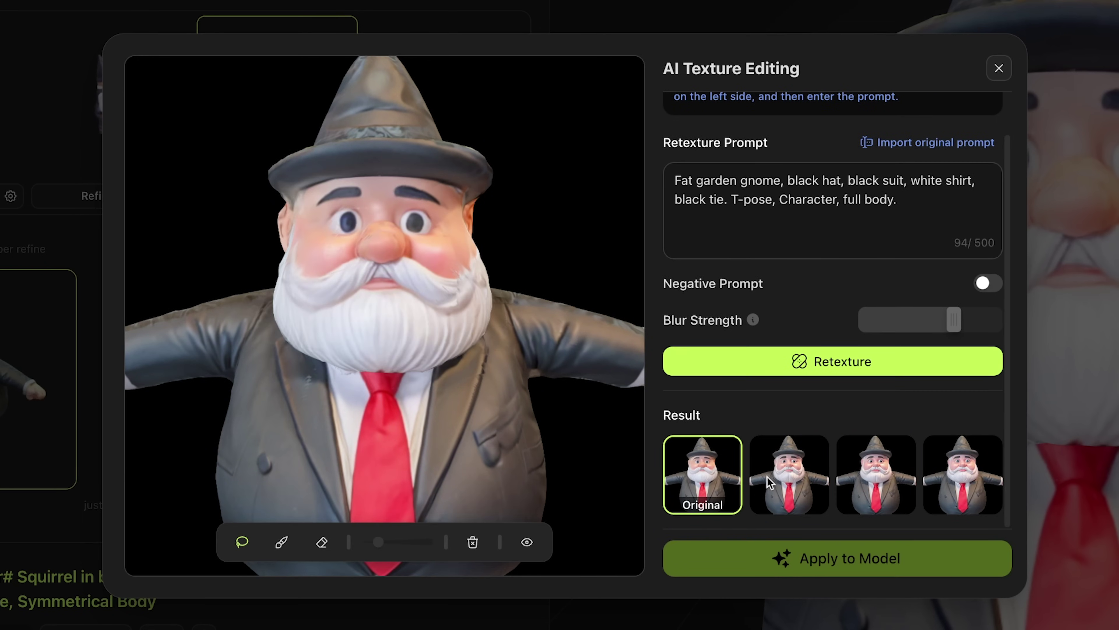
click(784, 491)
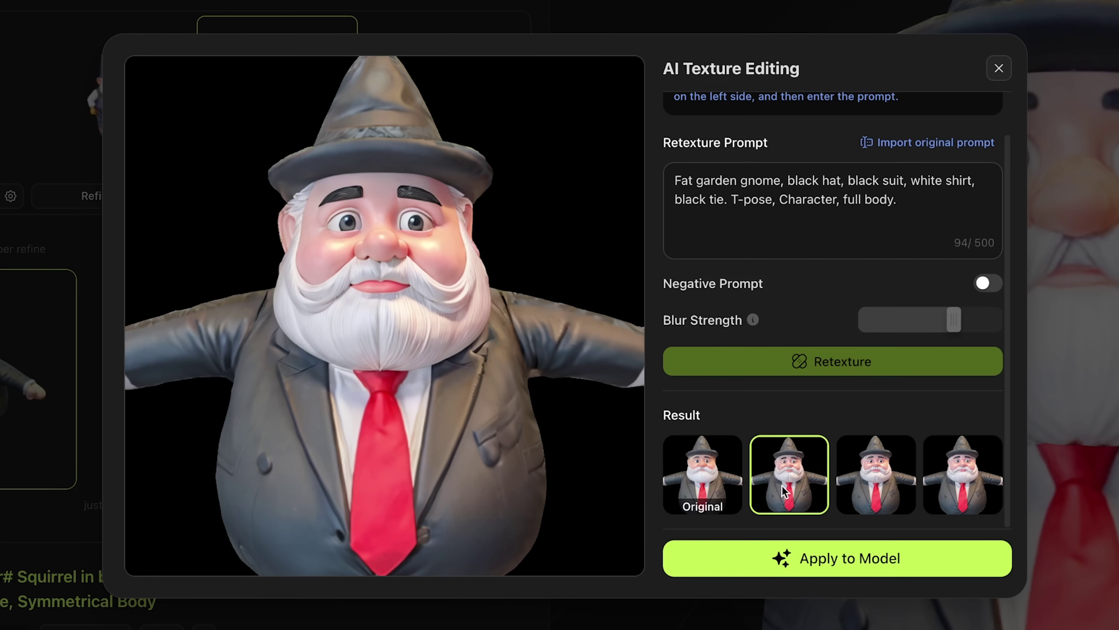
click(859, 476)
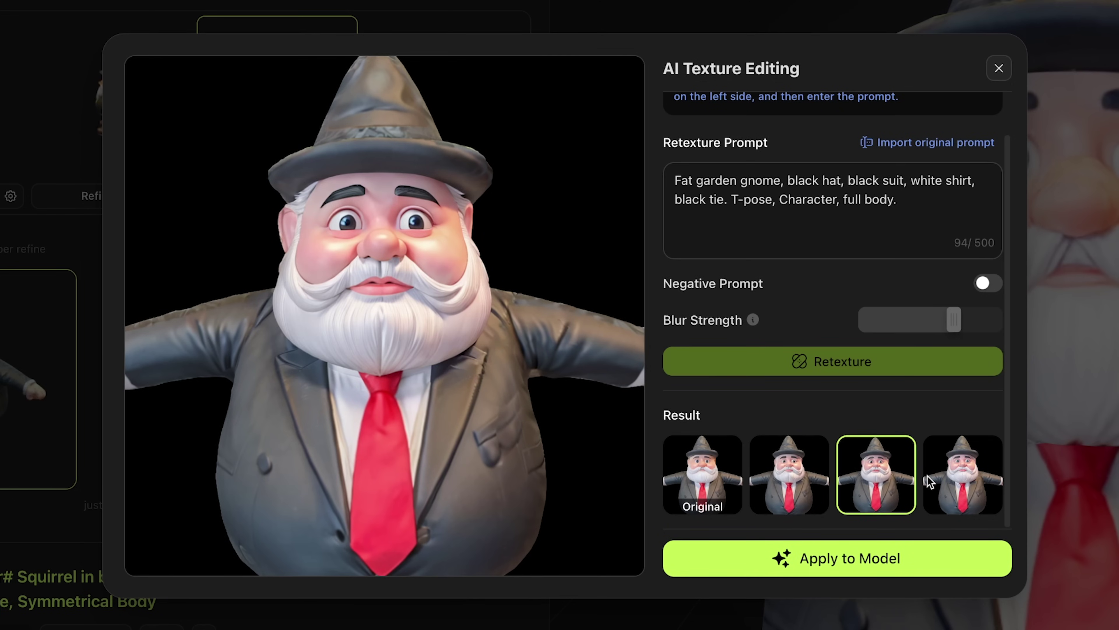
click(947, 481)
click(801, 487)
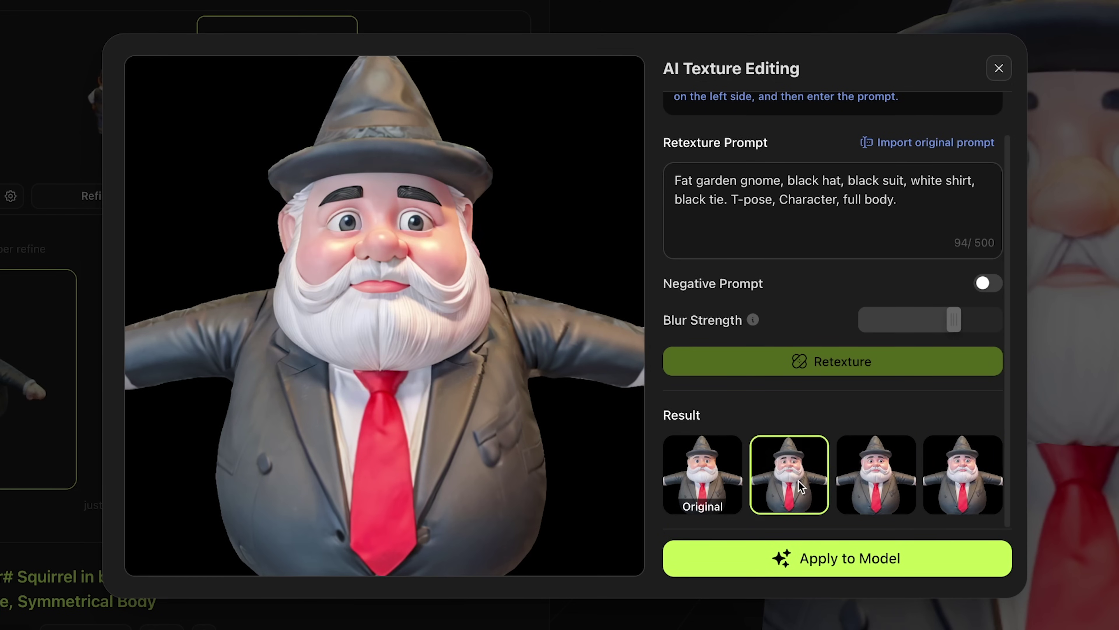
click(727, 484)
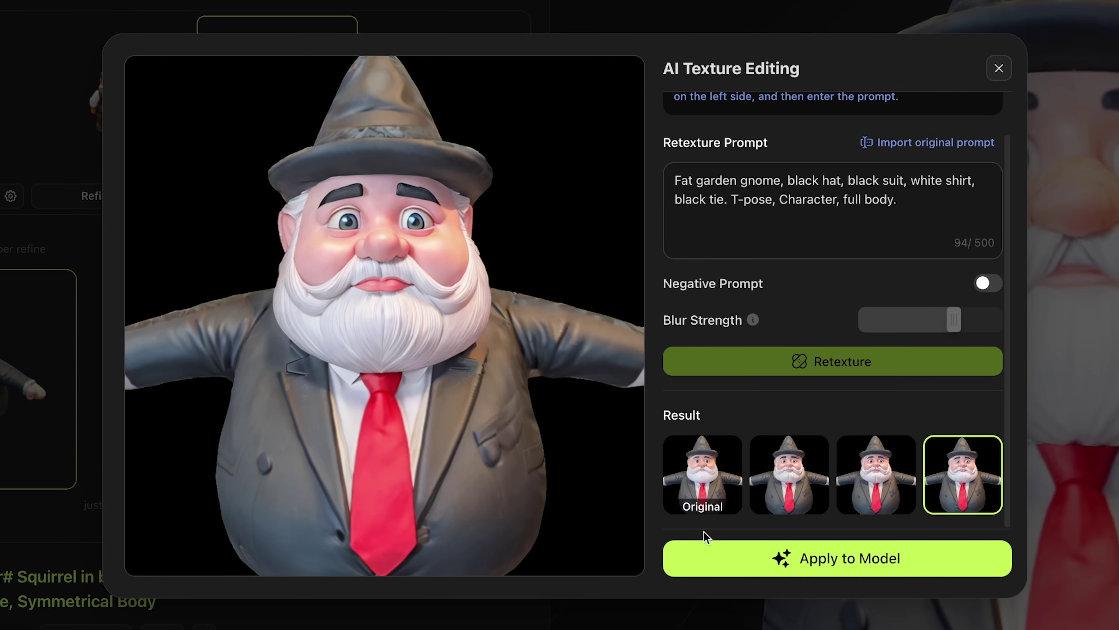
click(846, 562)
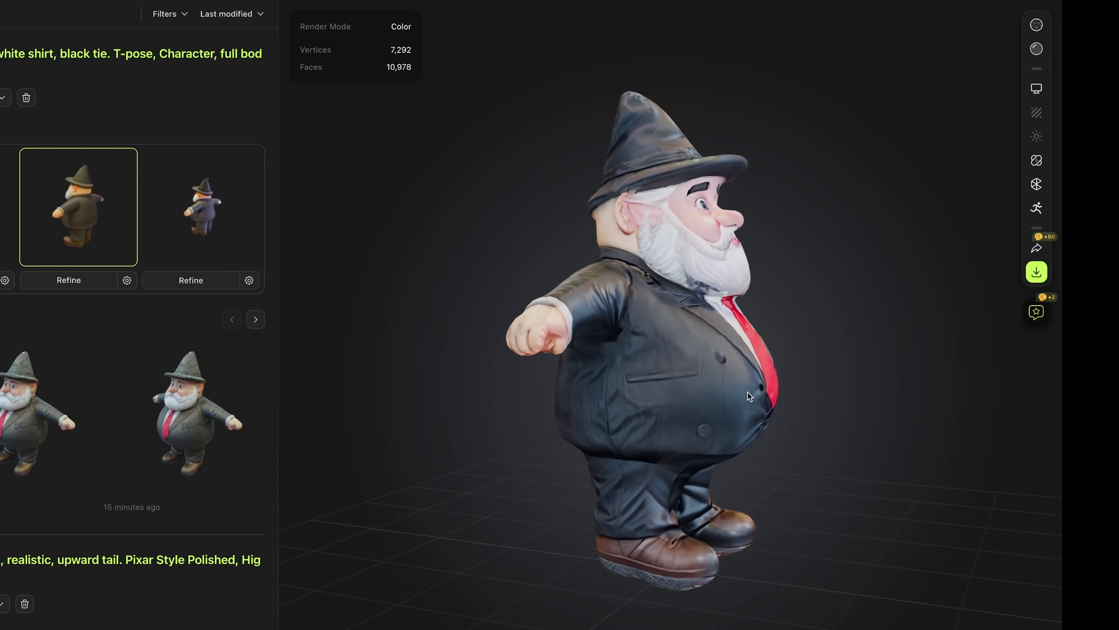
Step: Orbit the retextured gnome, overlay its mesh wireframe, and toggle between clay and colour previews
drag(662, 415, 531, 429)
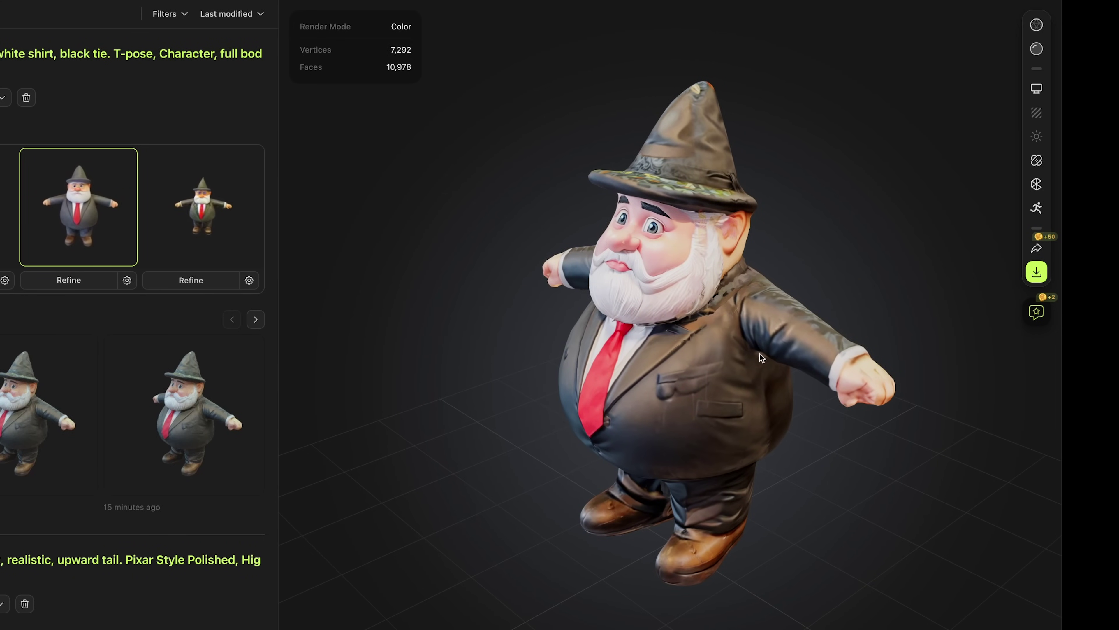
drag(871, 389, 915, 377)
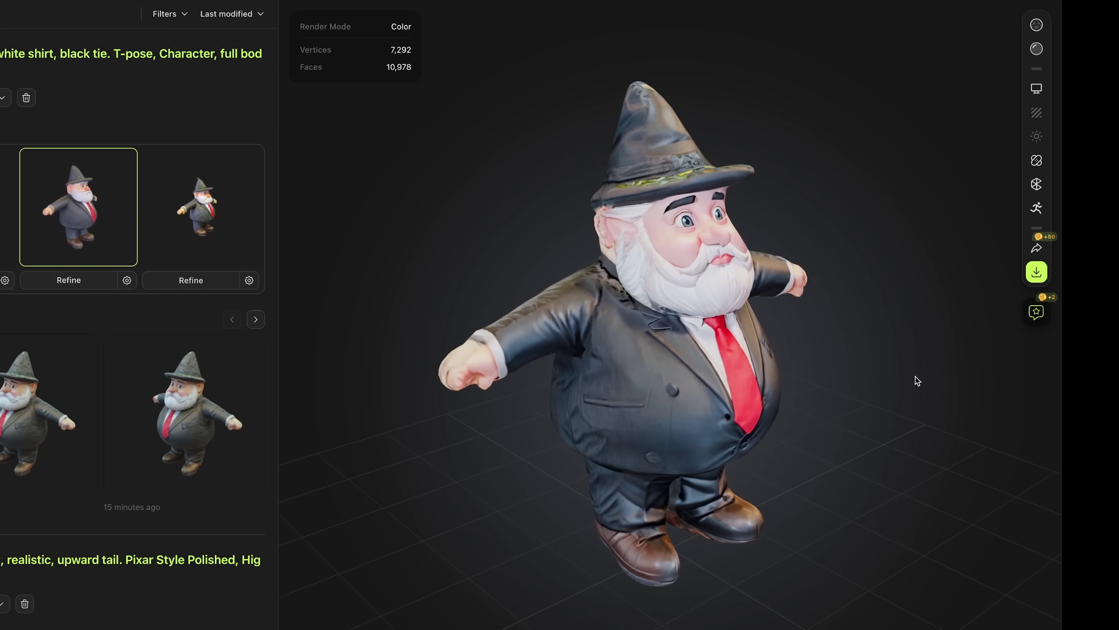
drag(717, 391, 673, 391)
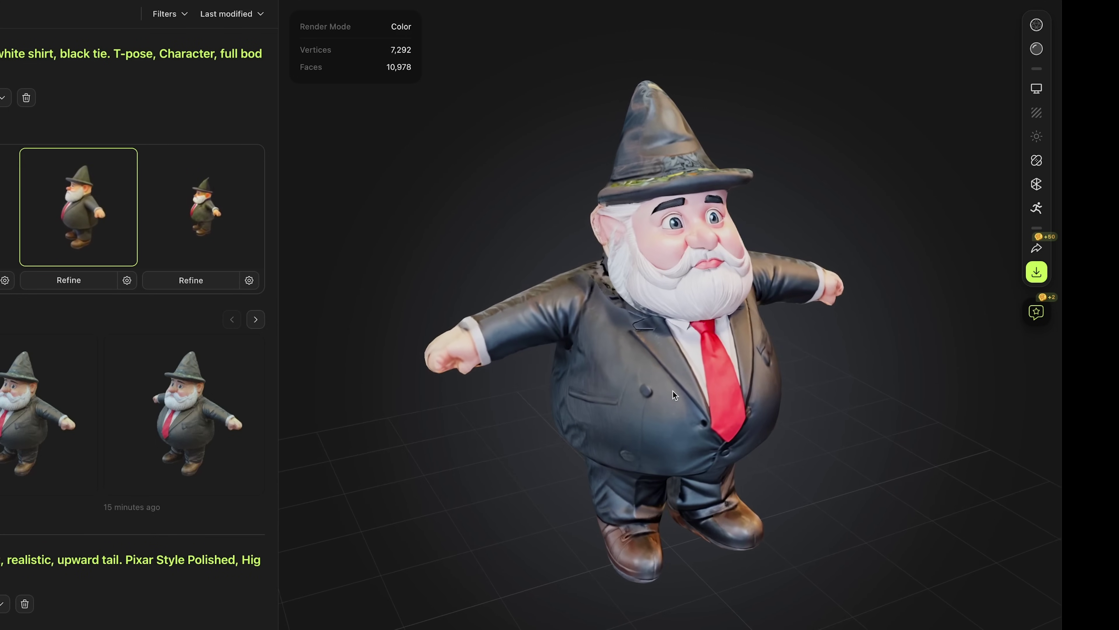
click(1036, 26)
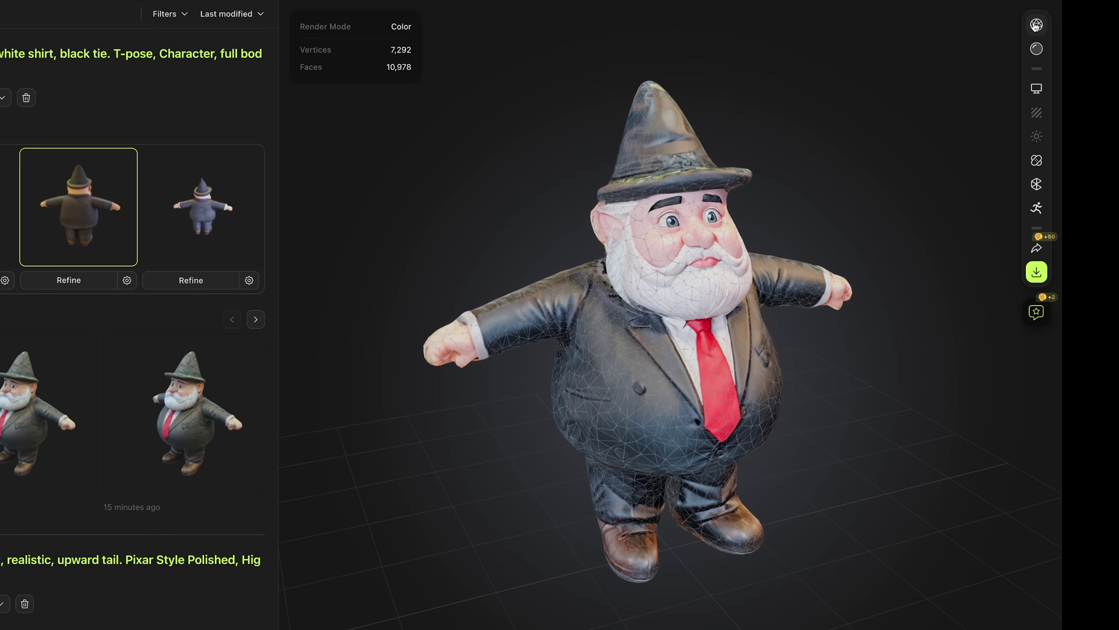
click(1037, 54)
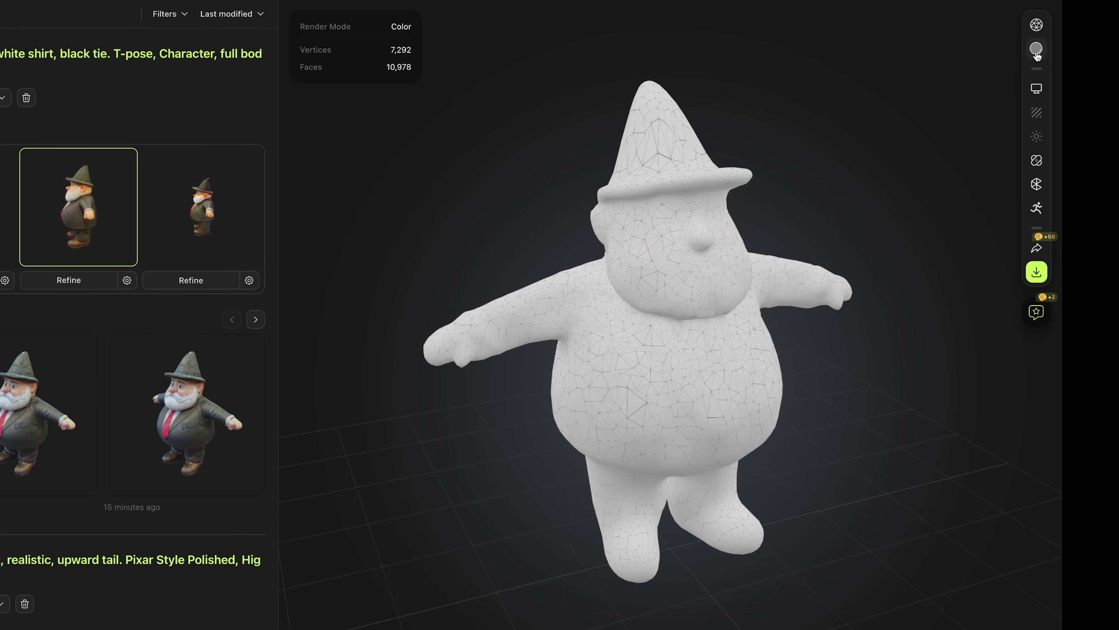
click(1037, 54)
click(1036, 54)
click(1037, 54)
Step: Switch the mesh to quads at 0.53 polygon count, then review and close the Publish dialog
click(1037, 88)
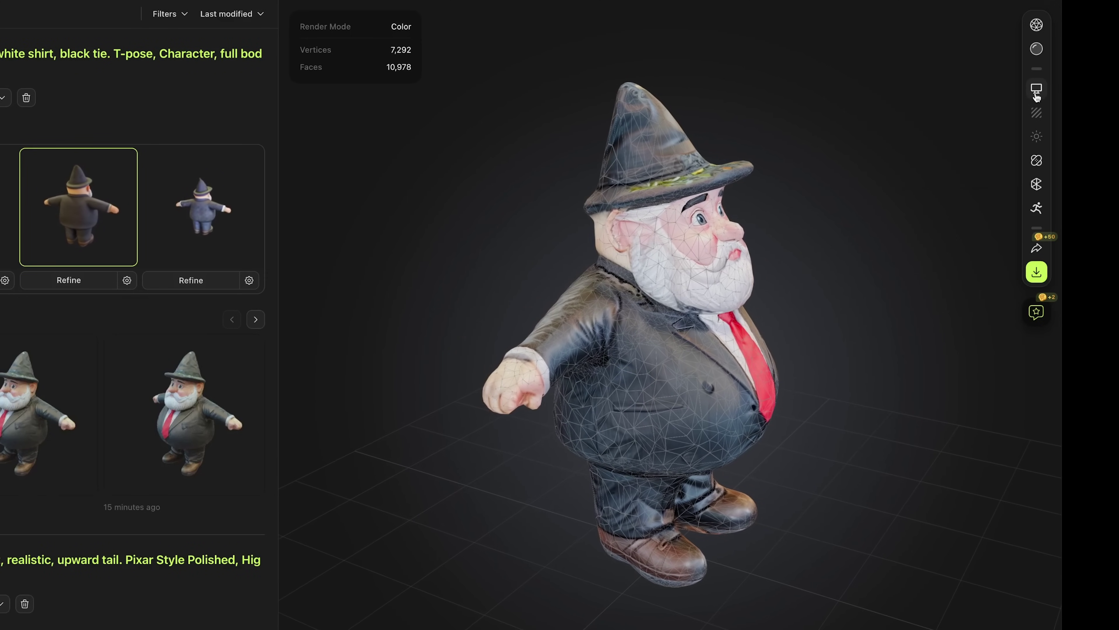
click(1036, 184)
click(976, 219)
mouse_move(958, 249)
mouse_down()
mouse_move(930, 250)
mouse_move(969, 247)
mouse_up()
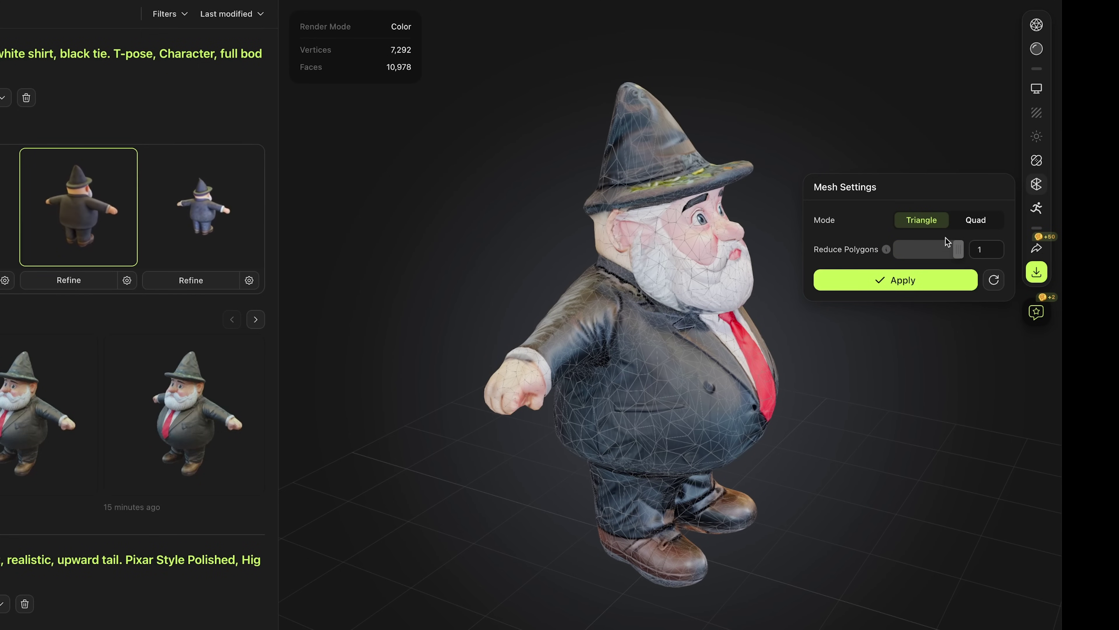
click(1037, 247)
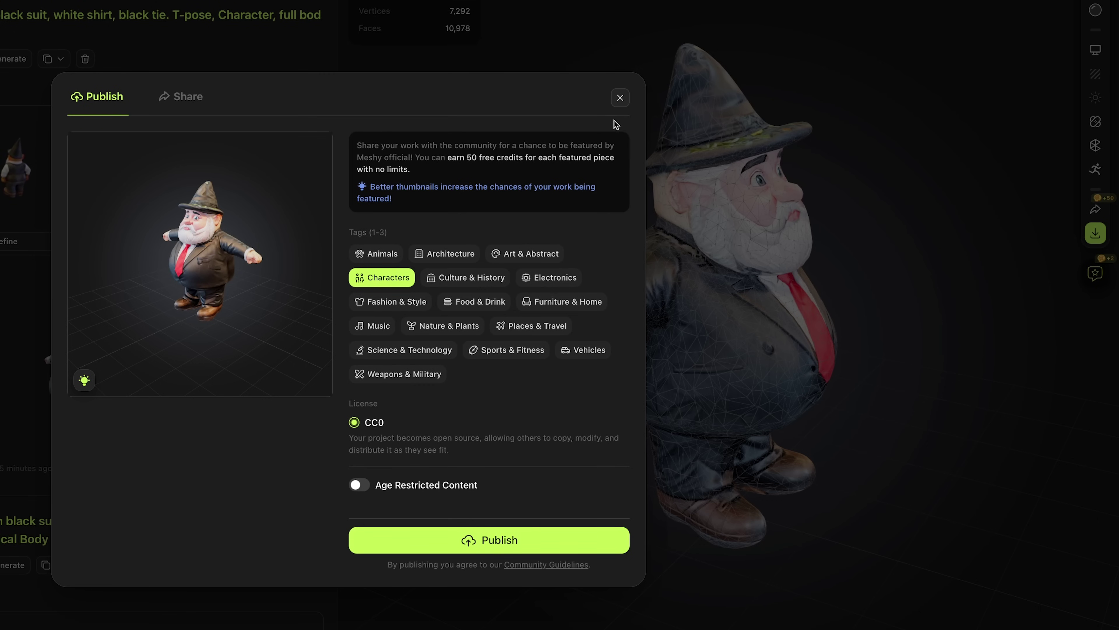
click(621, 98)
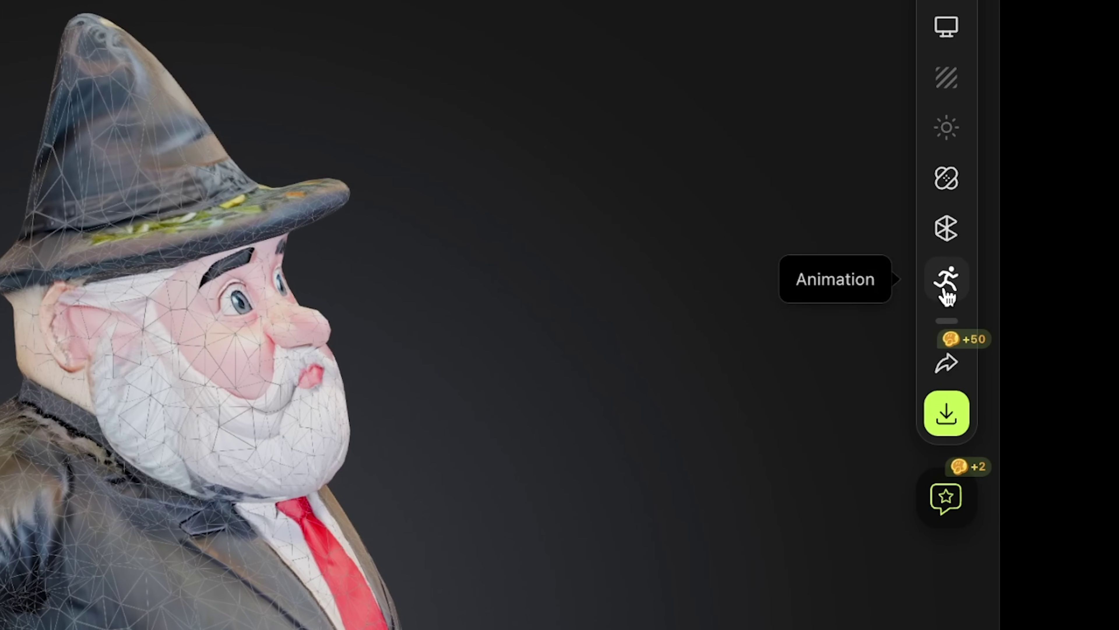
Step: Set the gnome up as a humanoid, straightening and centring it with height about 1.88 m
click(945, 295)
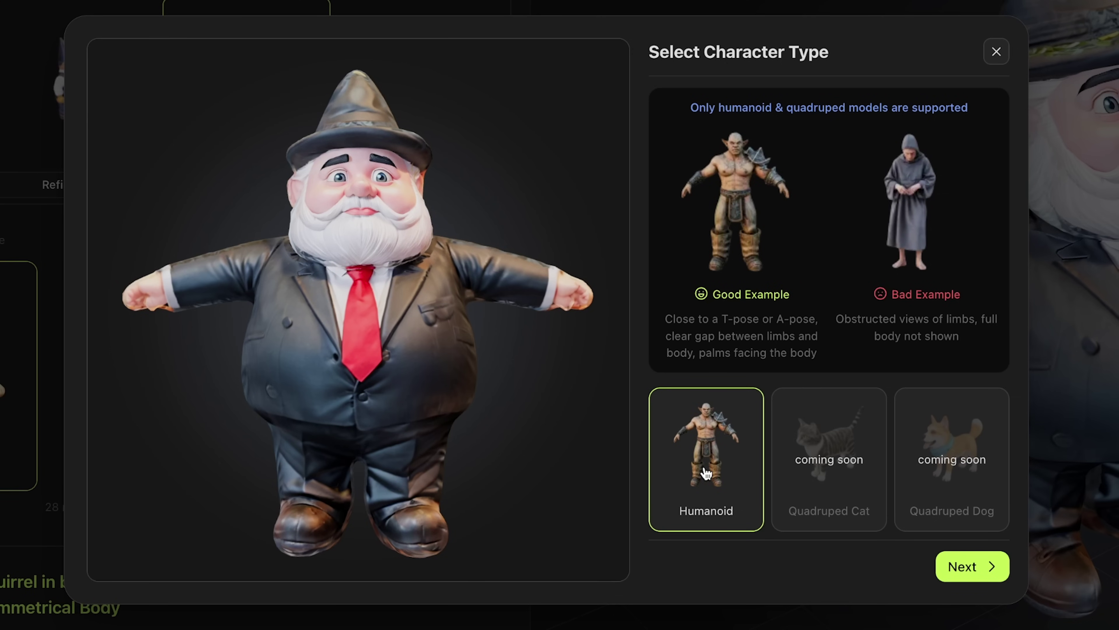
click(963, 569)
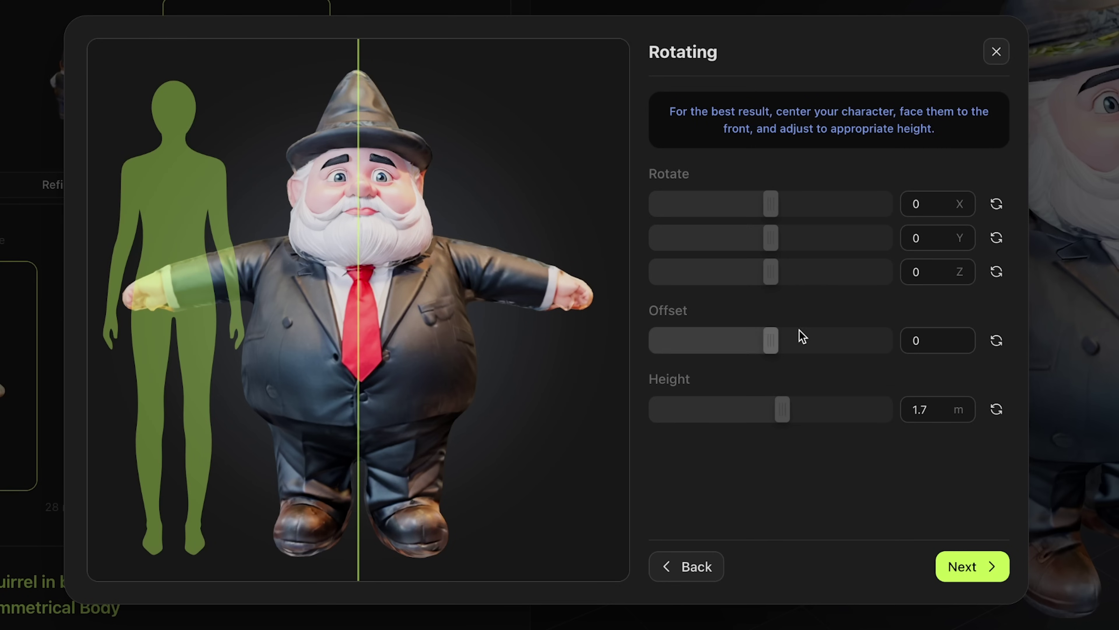
drag(771, 207, 771, 212)
drag(770, 233, 768, 234)
mouse_move(772, 348)
mouse_down()
mouse_move(787, 347)
mouse_move(770, 347)
mouse_up()
mouse_move(781, 410)
mouse_down()
mouse_move(754, 409)
mouse_move(798, 409)
mouse_up()
click(969, 569)
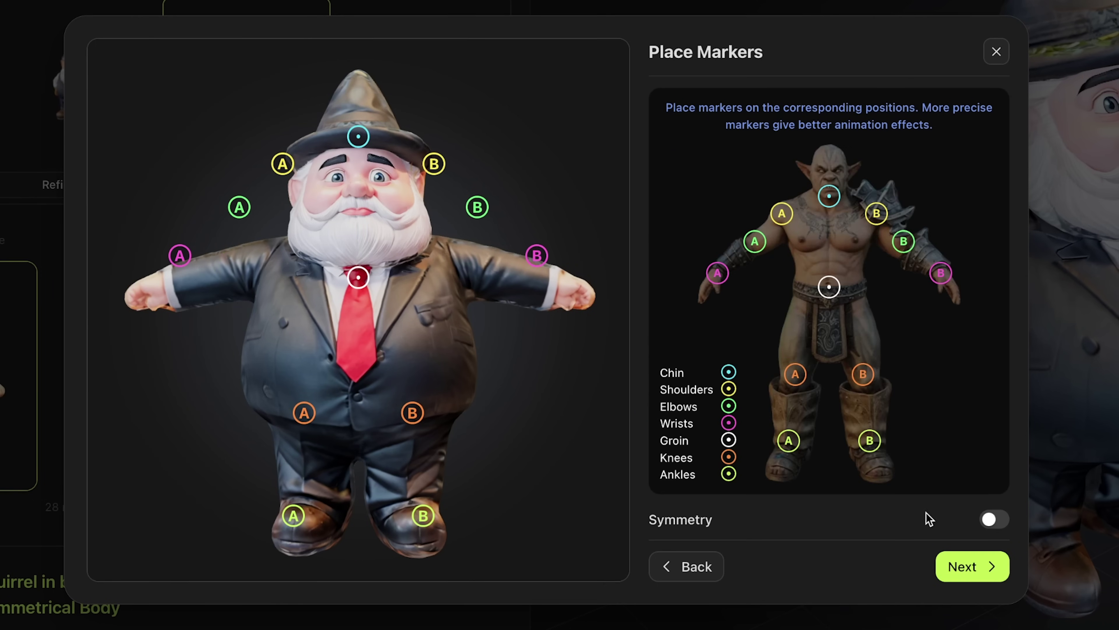
Step: Place mirrored joint markers from chin to ankles, fine-tune both wrists, and generate the rig
click(993, 520)
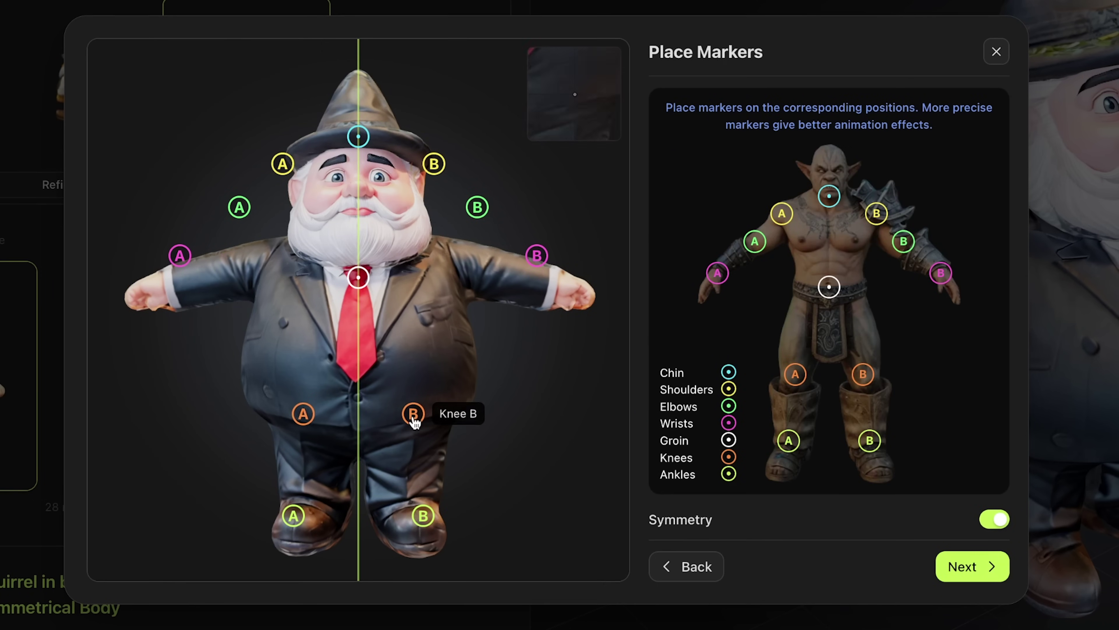
drag(412, 412, 416, 464)
drag(423, 516, 401, 510)
drag(359, 277, 357, 418)
drag(358, 137, 356, 240)
drag(434, 164, 449, 255)
drag(477, 206, 491, 269)
drag(537, 255, 551, 288)
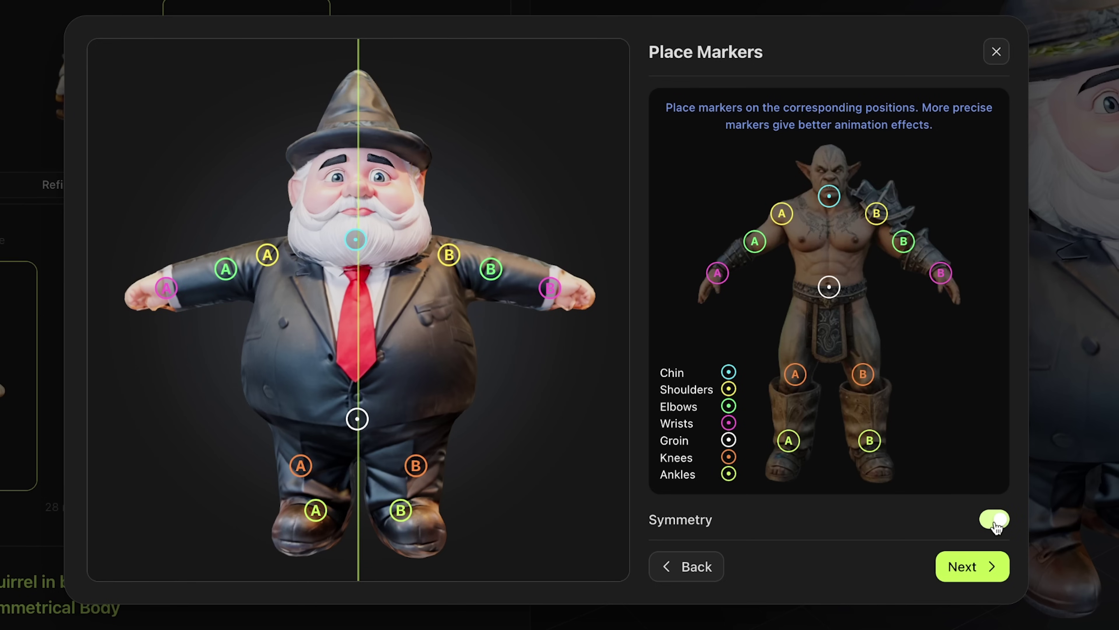
click(996, 522)
drag(169, 293, 171, 293)
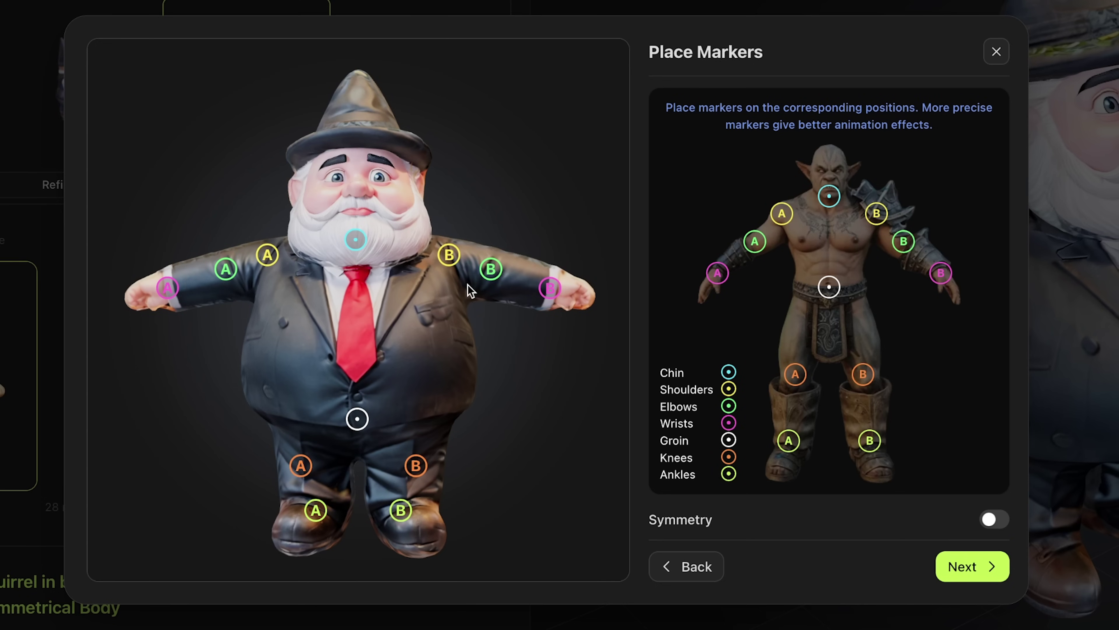
drag(554, 292, 555, 289)
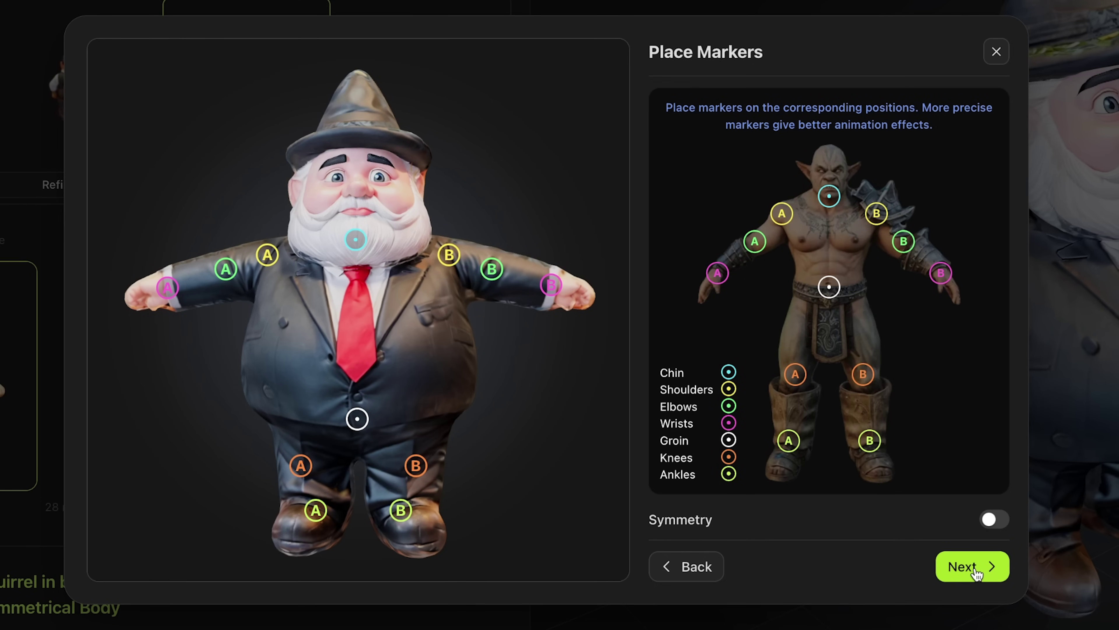
click(974, 570)
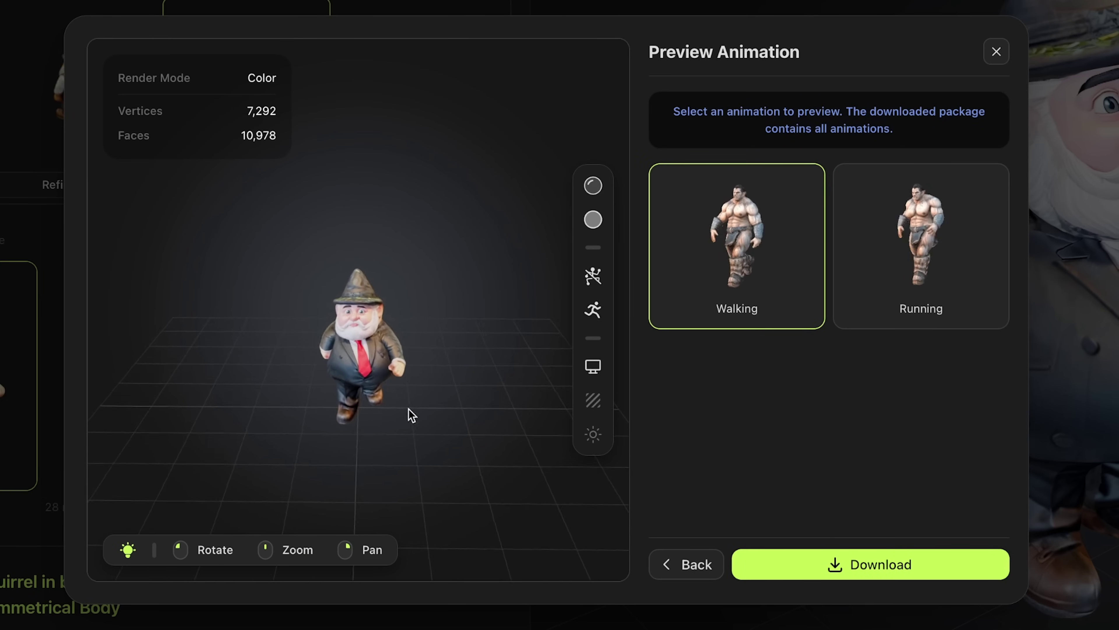
Step: Preview the rigged gnome's running and walking animations from several angles, then download the package
scroll(378, 408, up, 5)
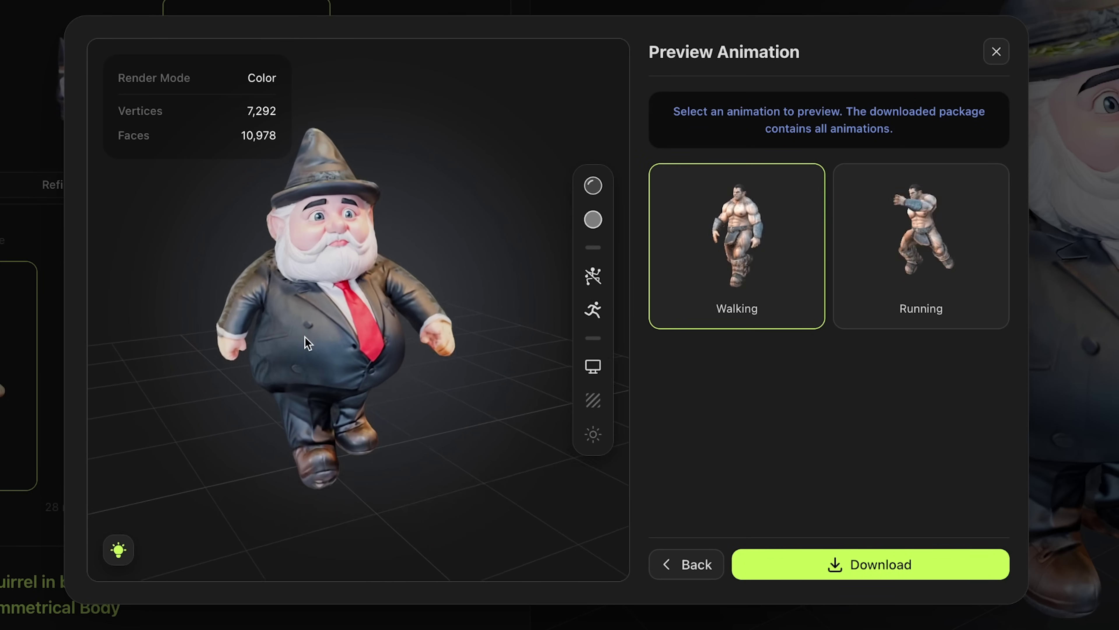
drag(305, 337, 292, 395)
click(877, 240)
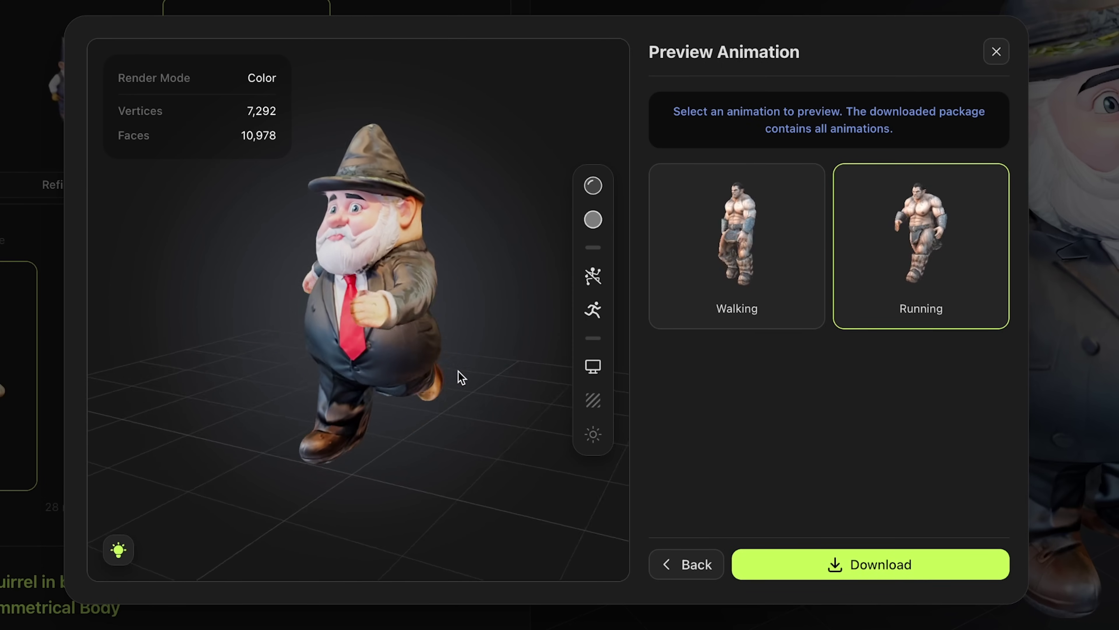
click(737, 240)
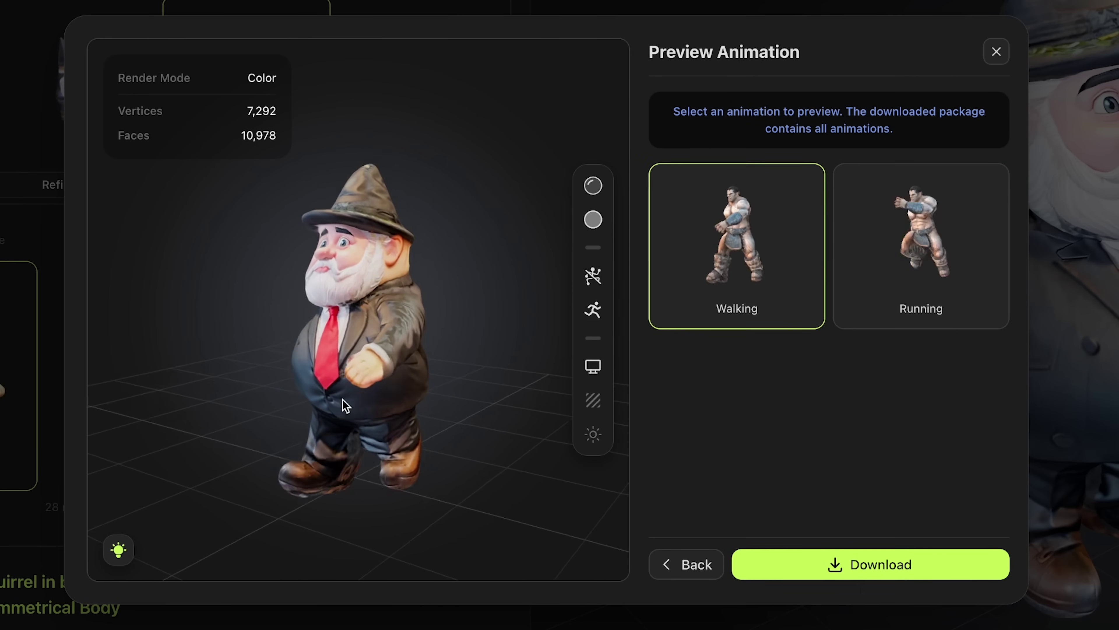
drag(343, 399, 294, 408)
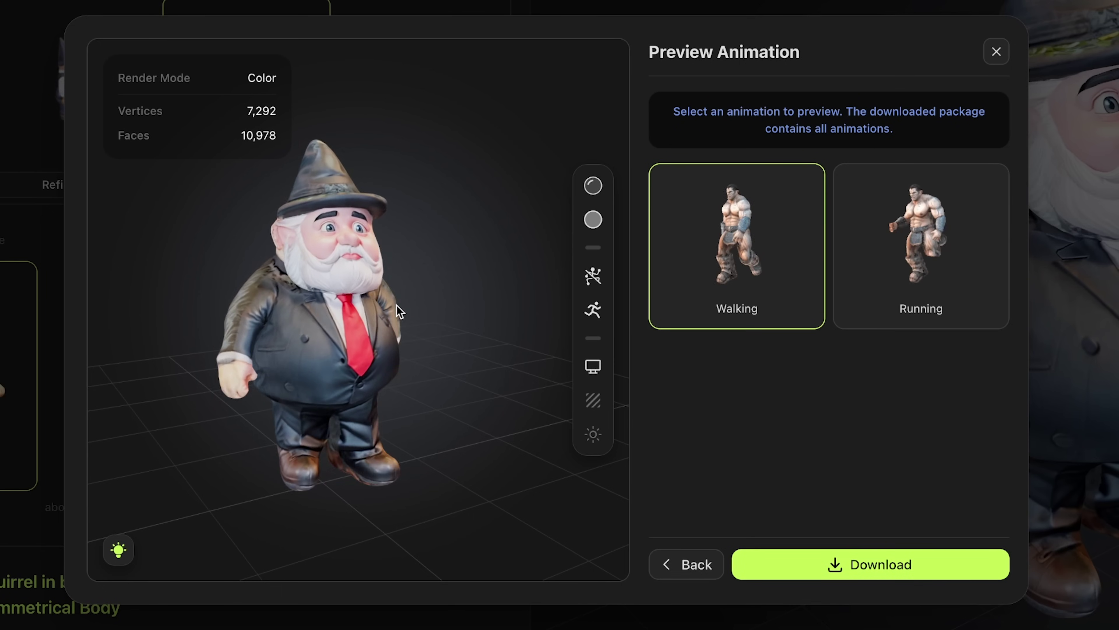
drag(396, 305, 842, 544)
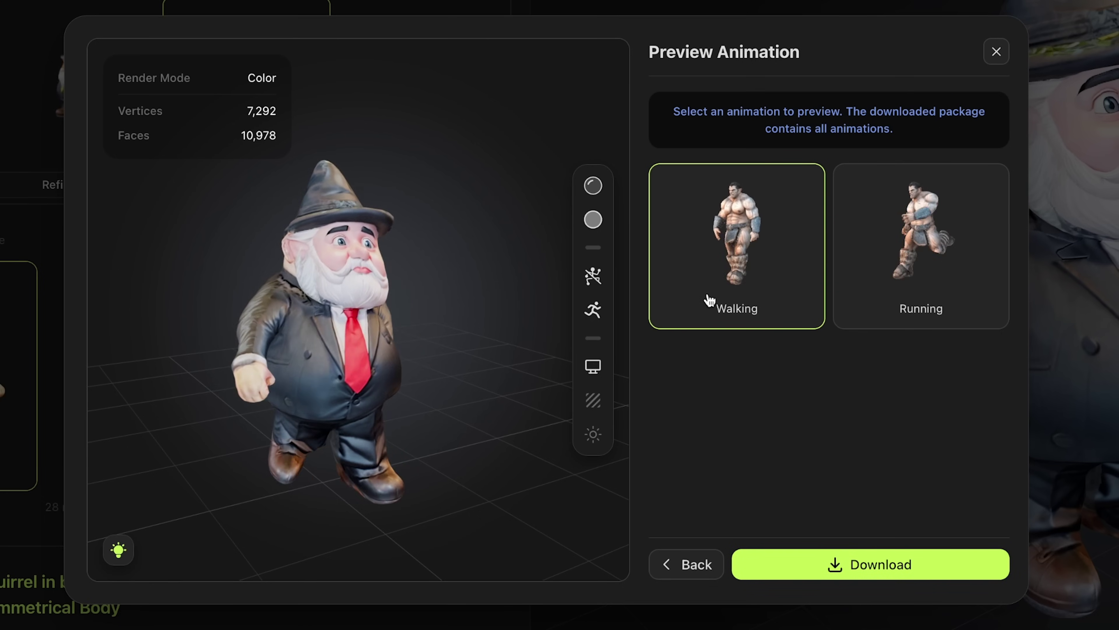
click(866, 569)
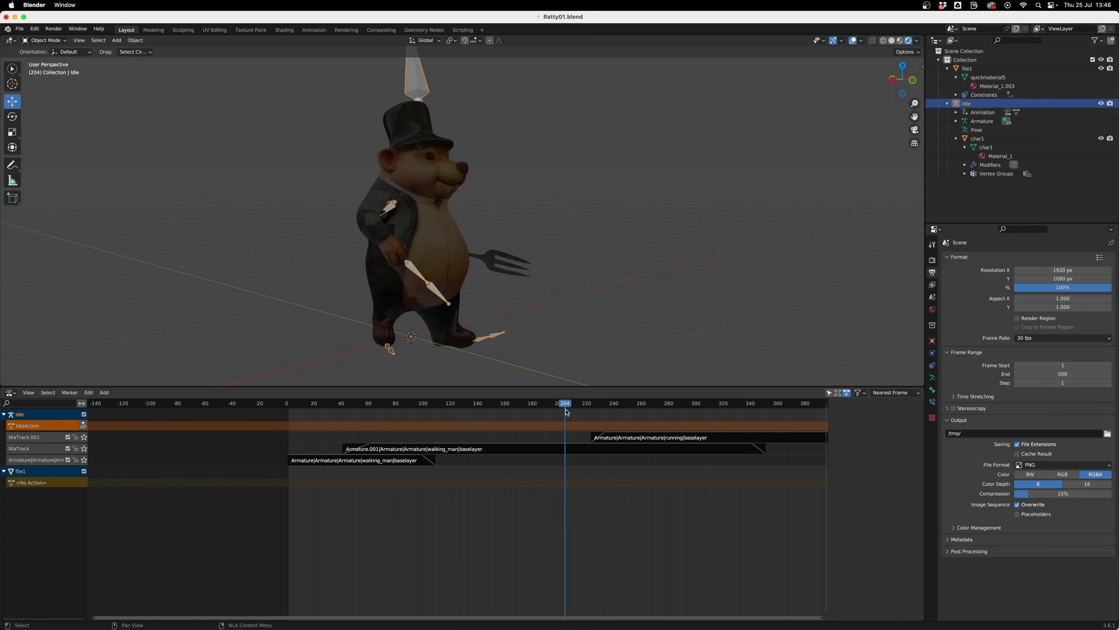
Step: Delete the default camera, cube and light from the Blender scene
drag(619, 421, 686, 425)
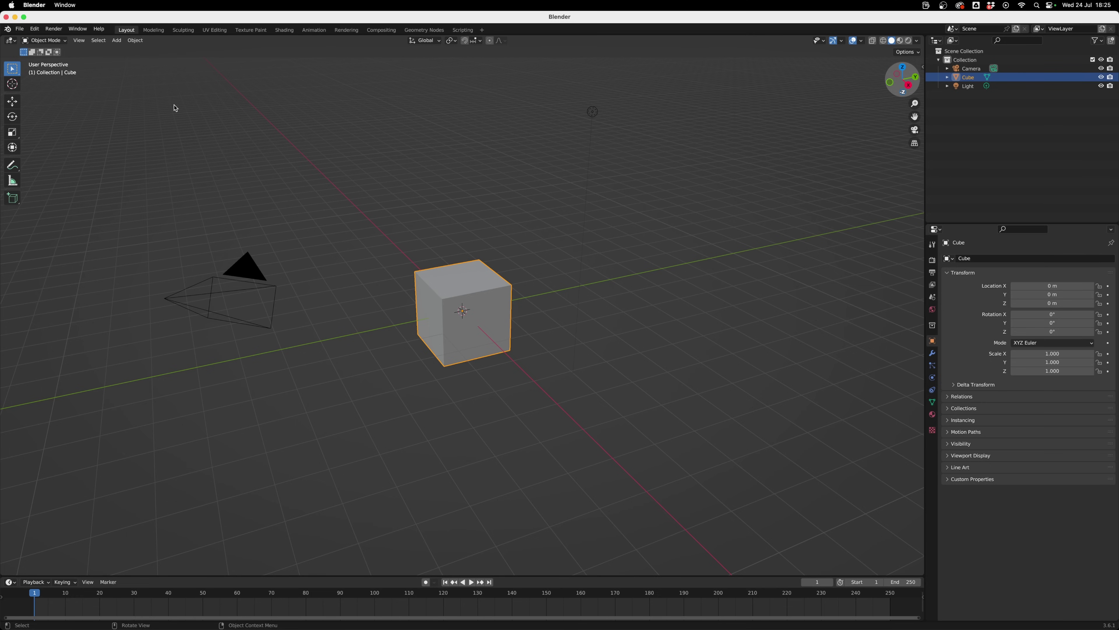
drag(175, 108, 648, 383)
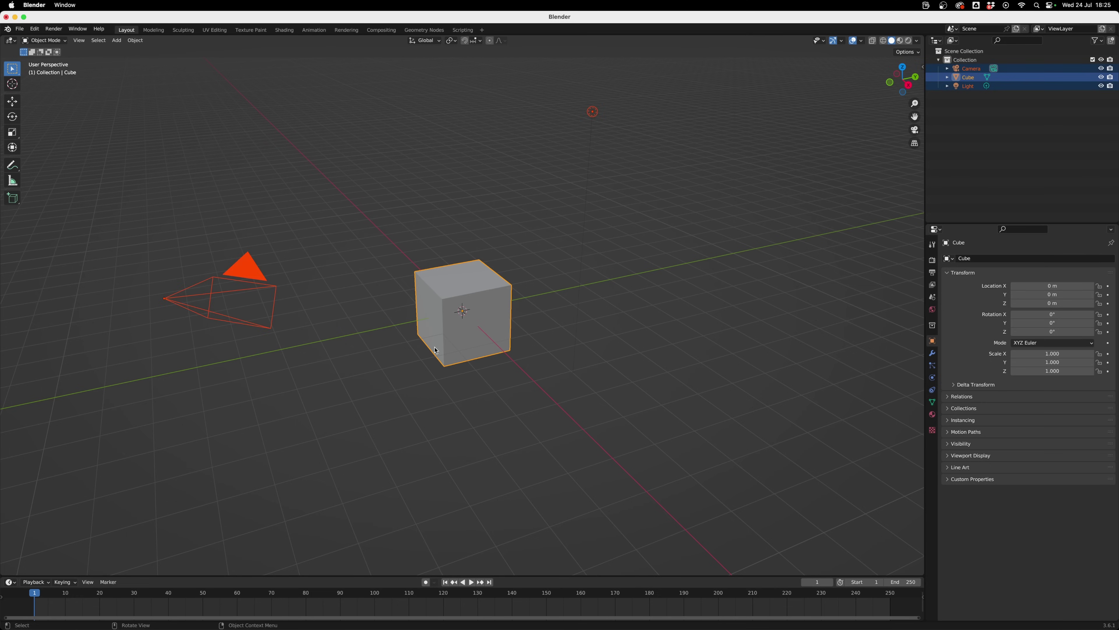
key(Delete)
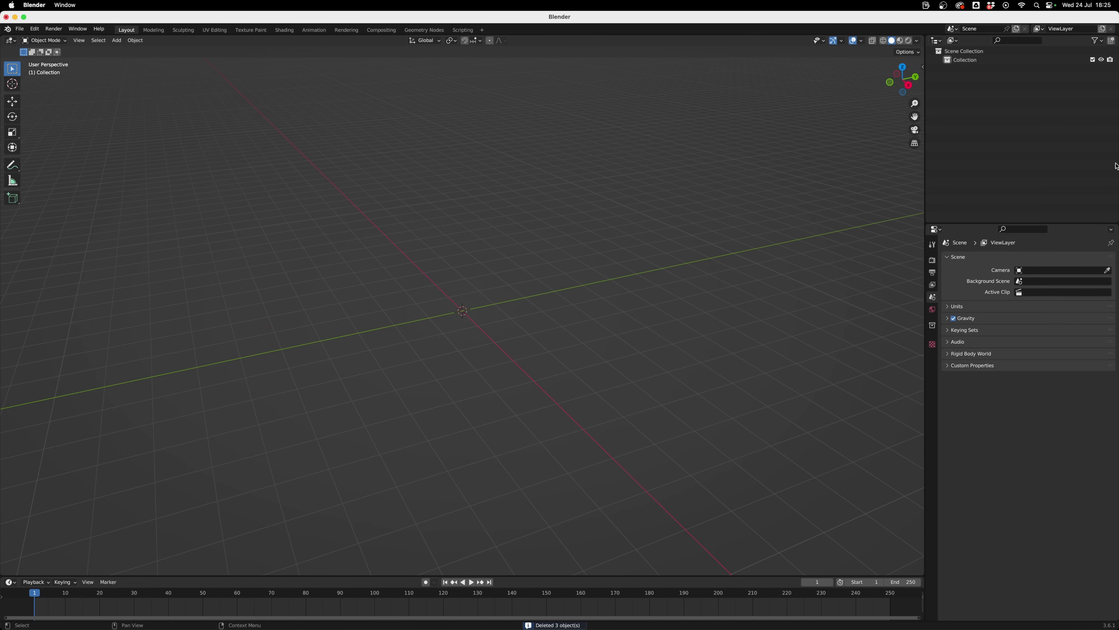
Step: Import Animation_Walking_withSkin.fbx into the scene via File > Import > FBX
click(19, 30)
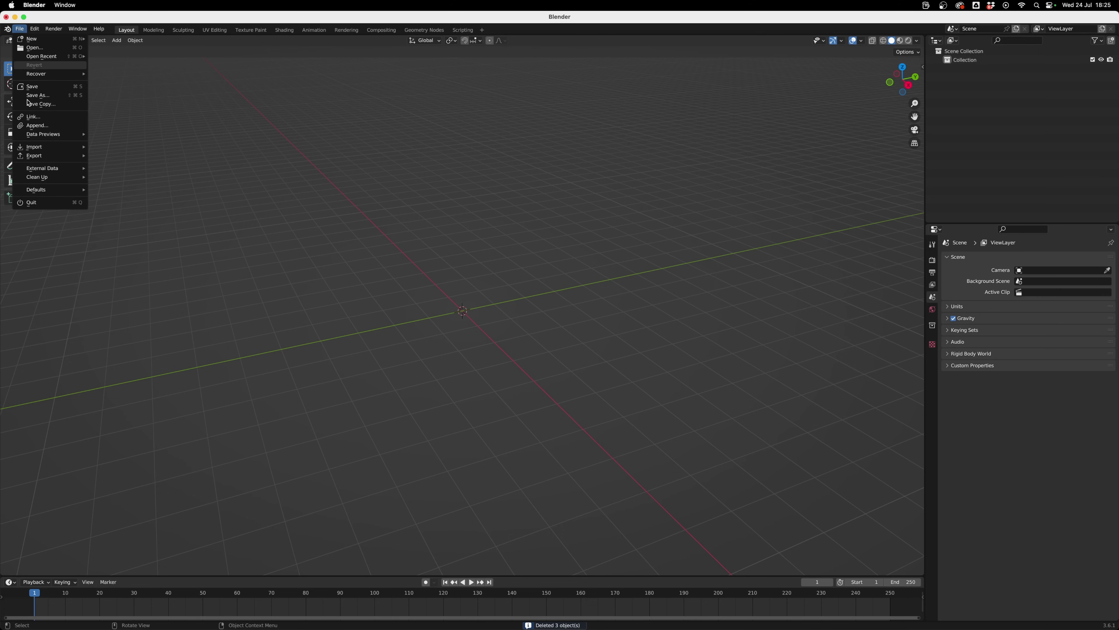
mouse_move(49, 146)
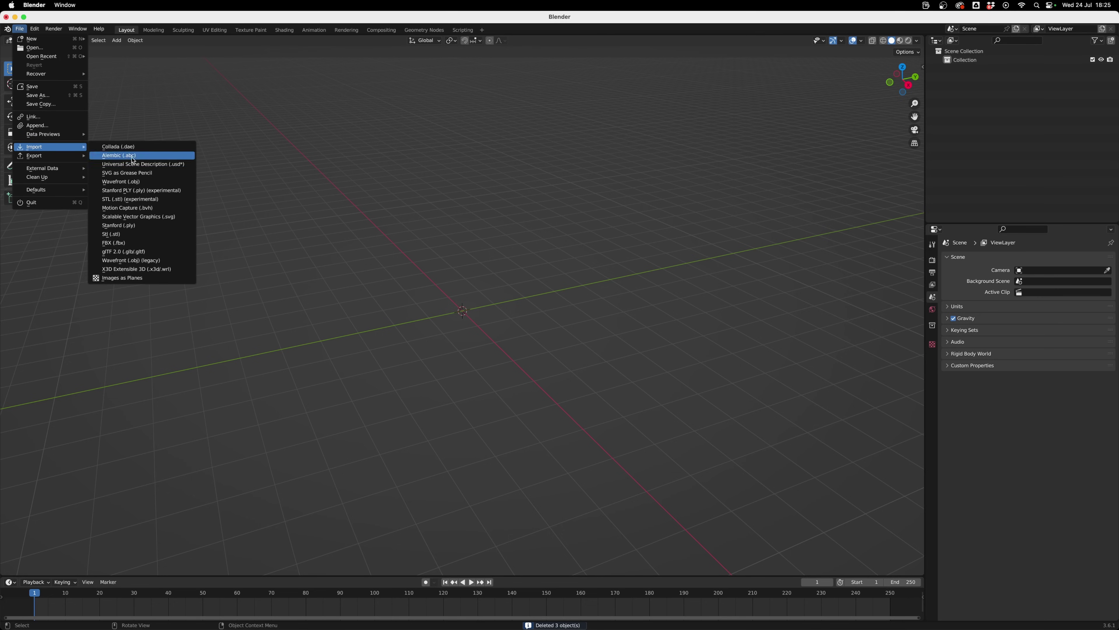
click(150, 244)
click(306, 162)
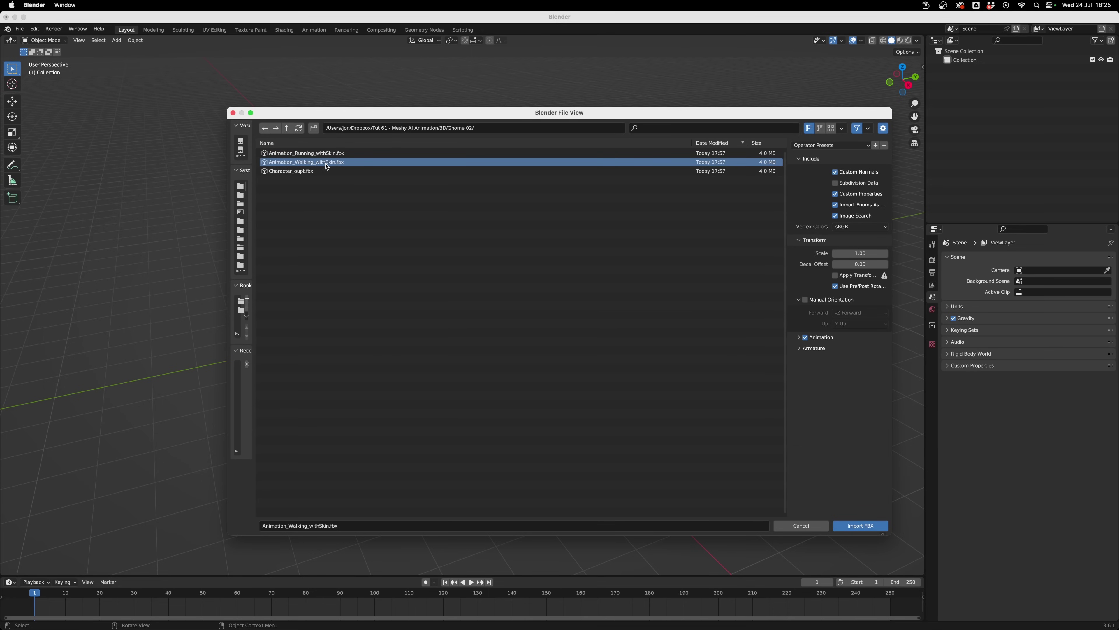
click(856, 525)
scroll(461, 247, up, 6)
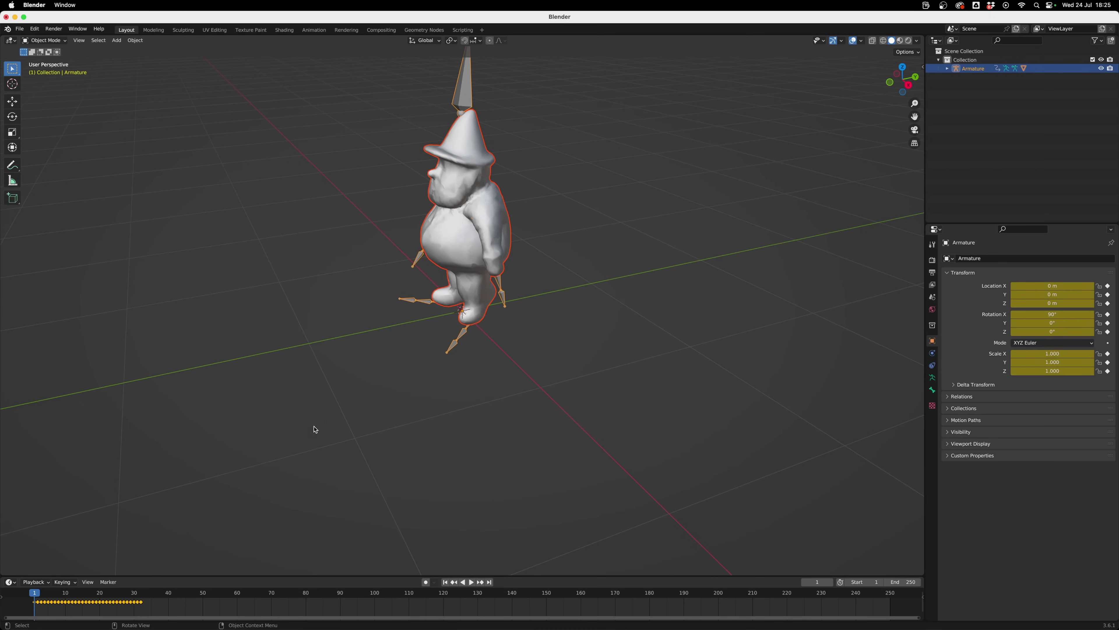
Step: Play and scrub the gnome's walk cycle in Rendered shading, then deselect the armature
key(space)
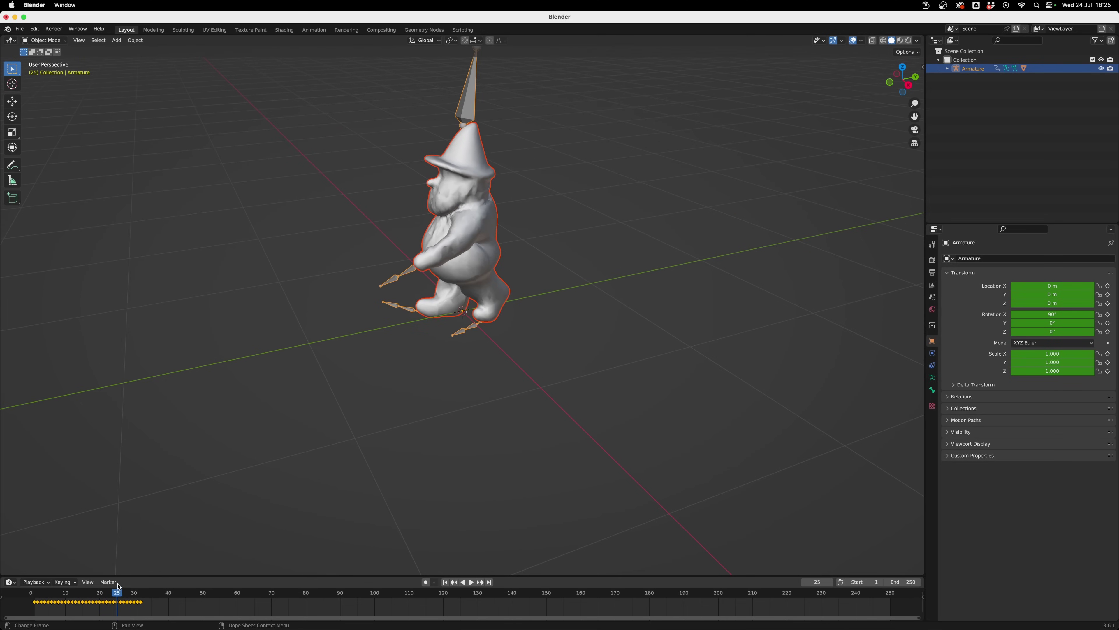
key(space)
click(908, 41)
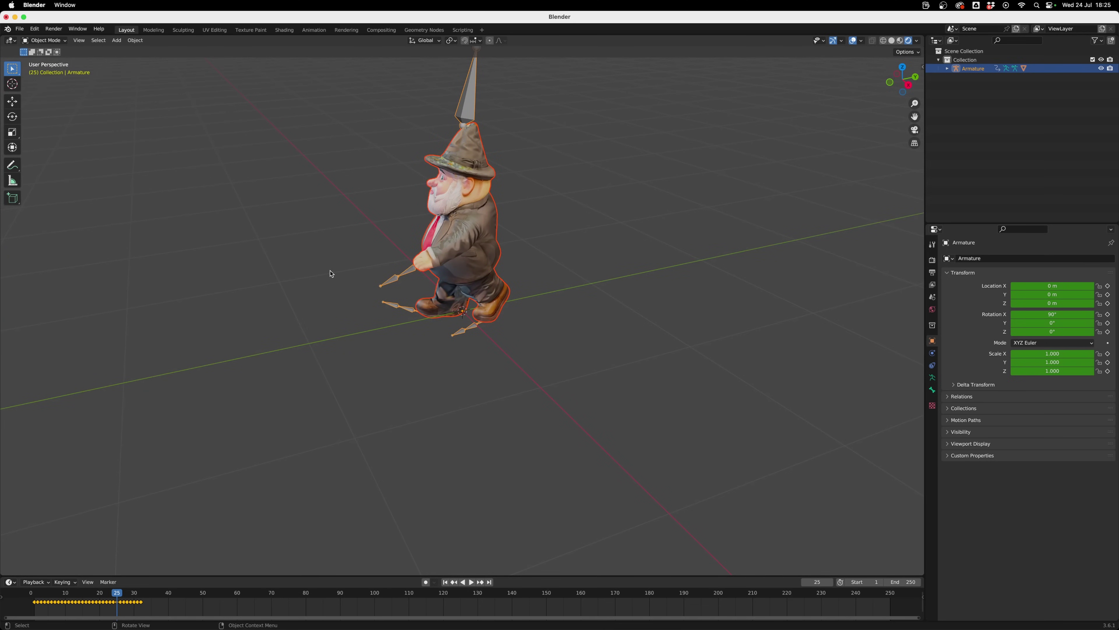
key(space)
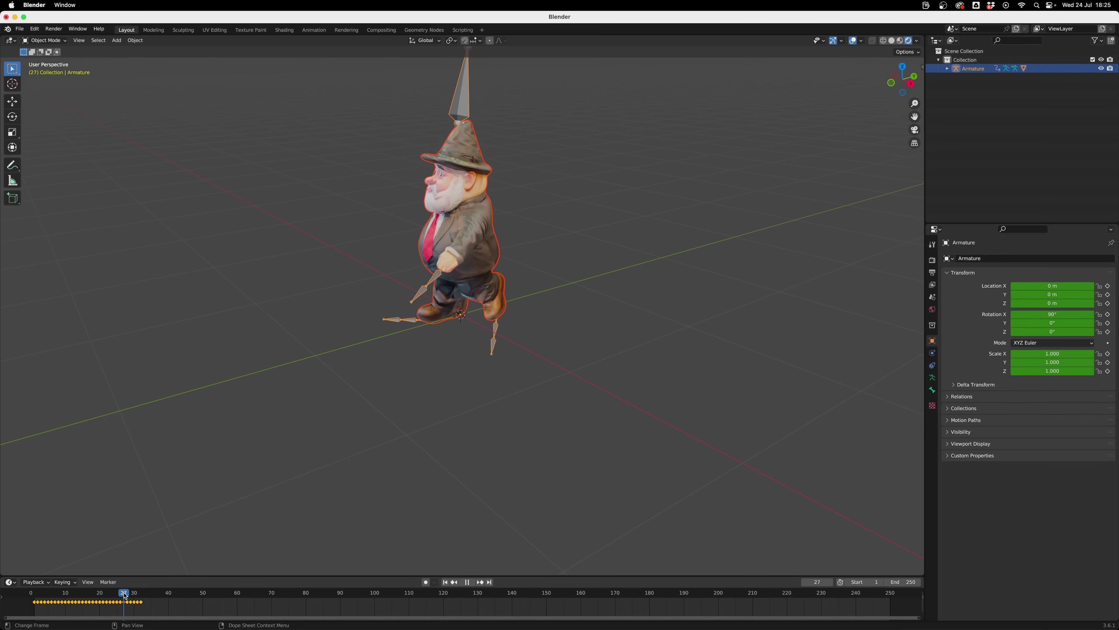
mouse_move(140, 599)
mouse_down()
mouse_move(88, 598)
mouse_move(193, 594)
mouse_move(29, 598)
mouse_move(131, 600)
mouse_up()
key(space)
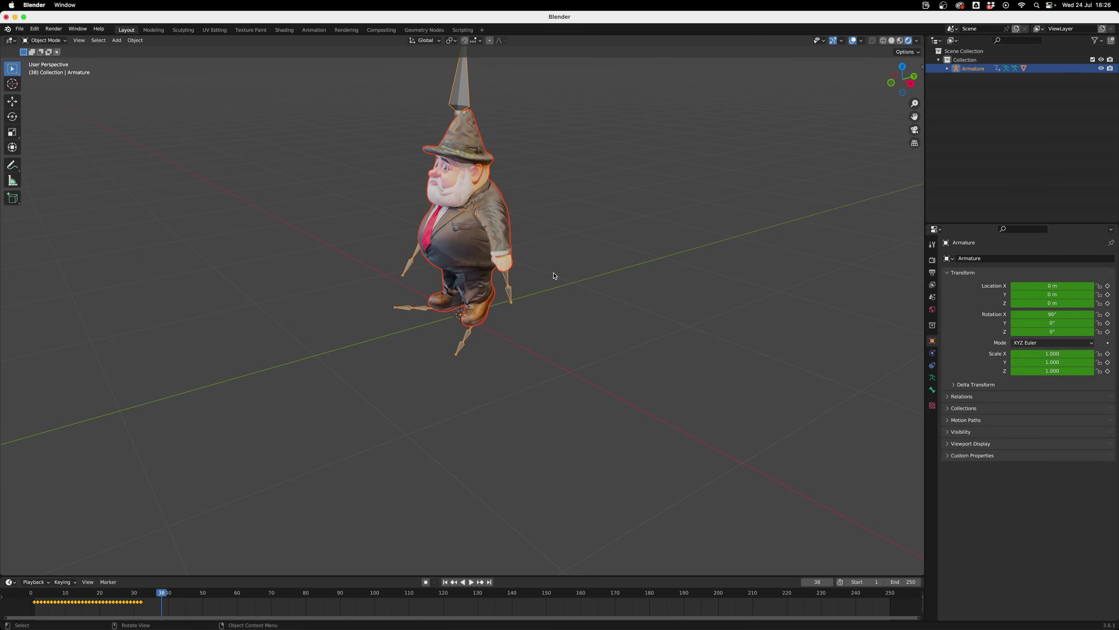
click(555, 276)
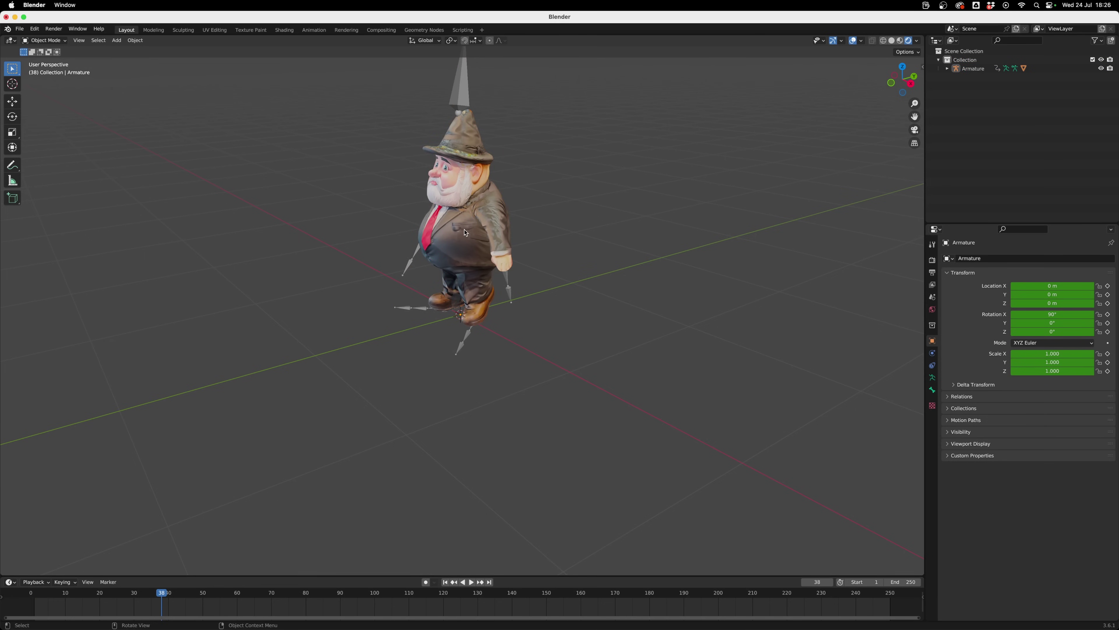
Step: Expand the Armature and char1 in the Outliner and show Material_1's settings
click(453, 229)
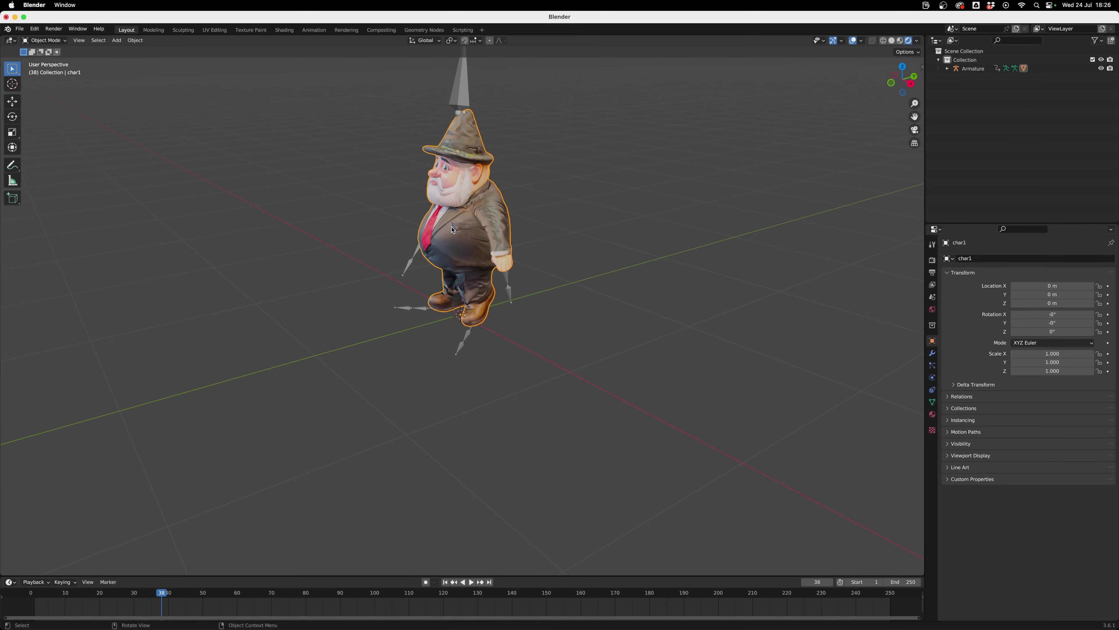
click(948, 69)
click(955, 103)
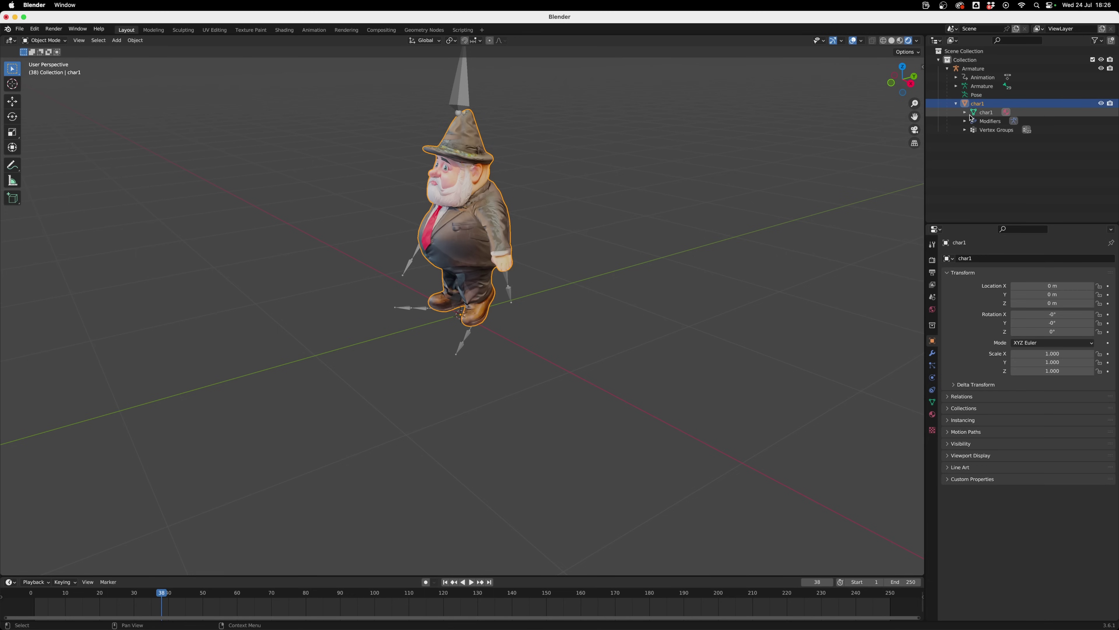
click(965, 112)
click(986, 122)
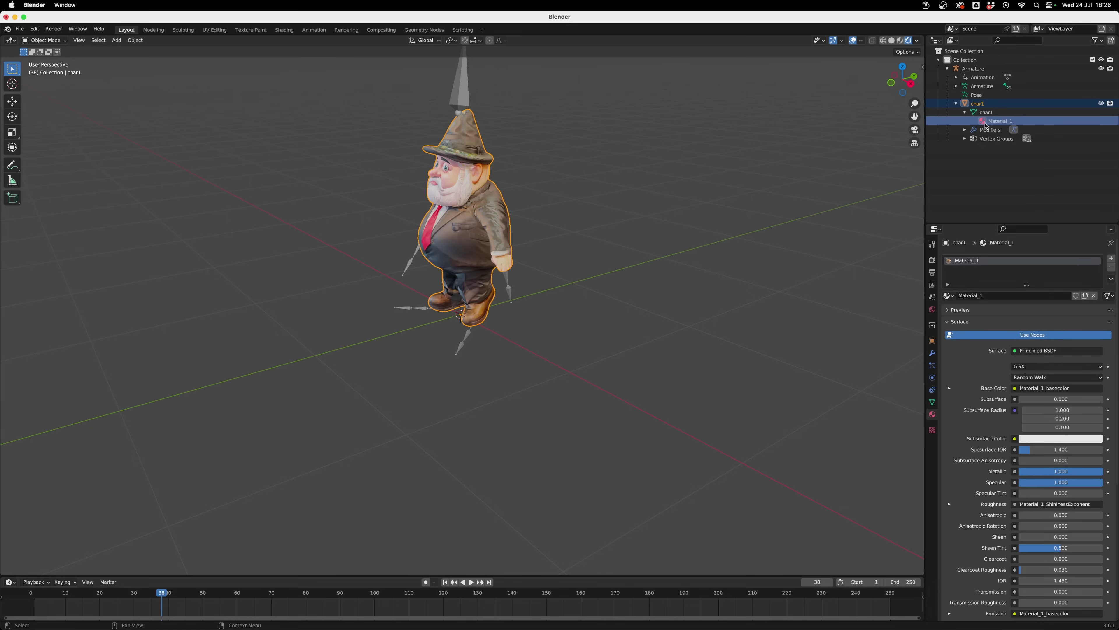
scroll(973, 391, down, 4)
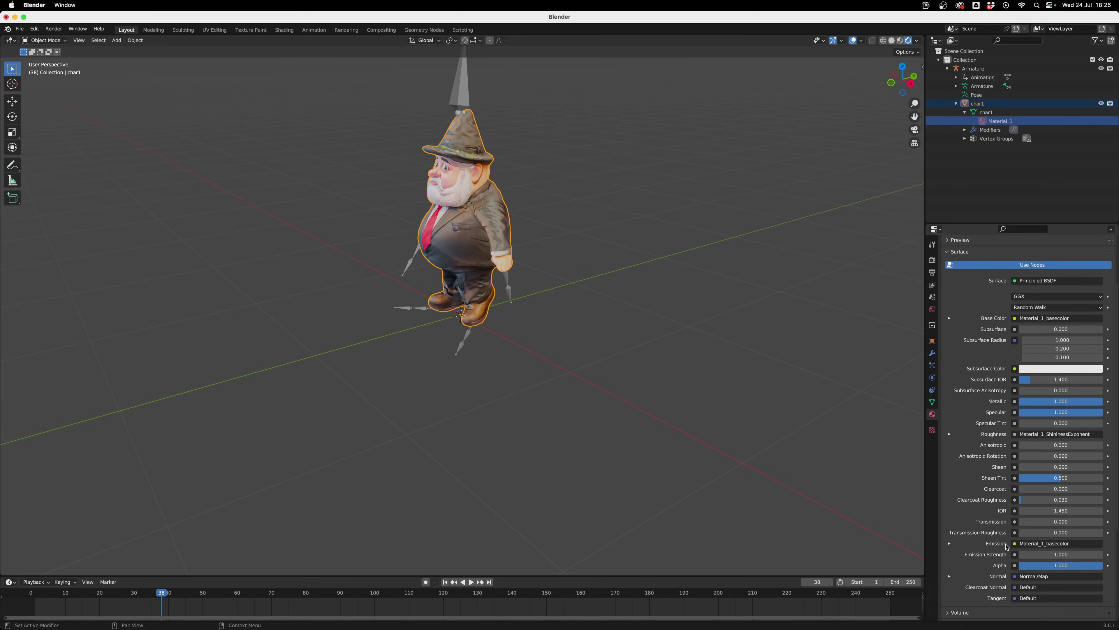
Step: Remove the colour texture link from Emission and lower Metallic to about 0.14
click(1042, 547)
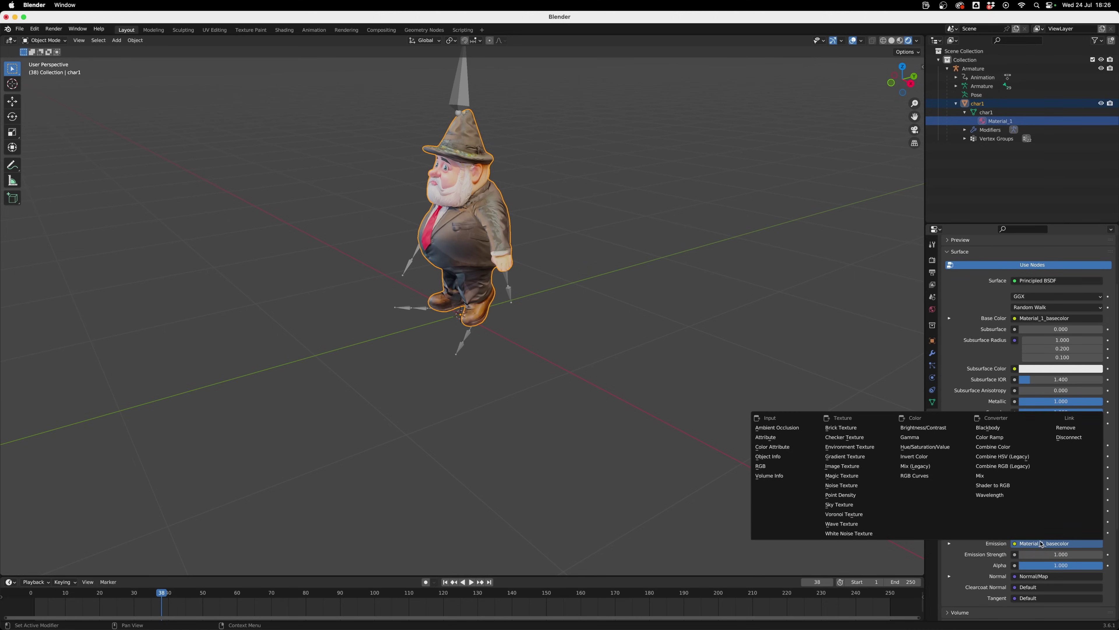
click(1066, 428)
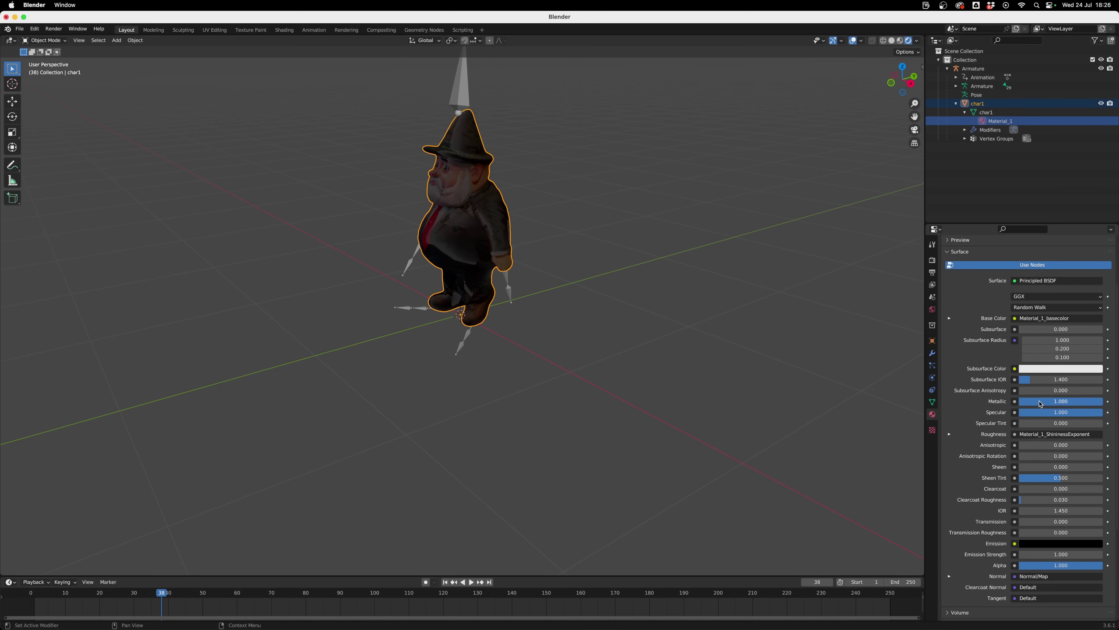
drag(1078, 402, 1043, 412)
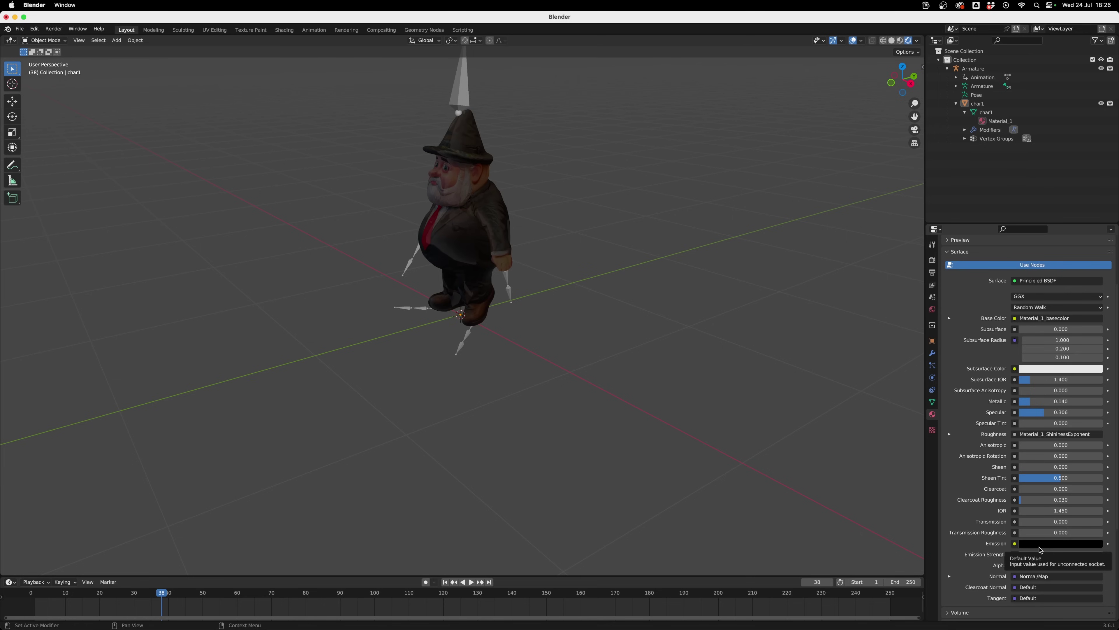
click(948, 68)
Step: Rename the Armature to 'Walking'
double_click(972, 69)
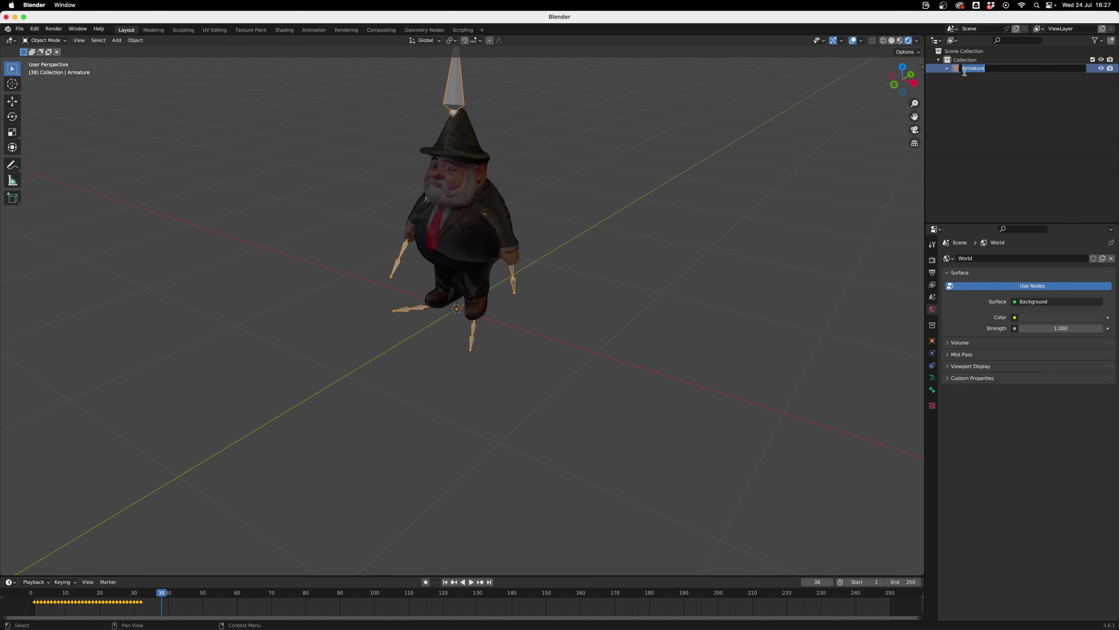
text(Walking)
key(Return)
click(987, 98)
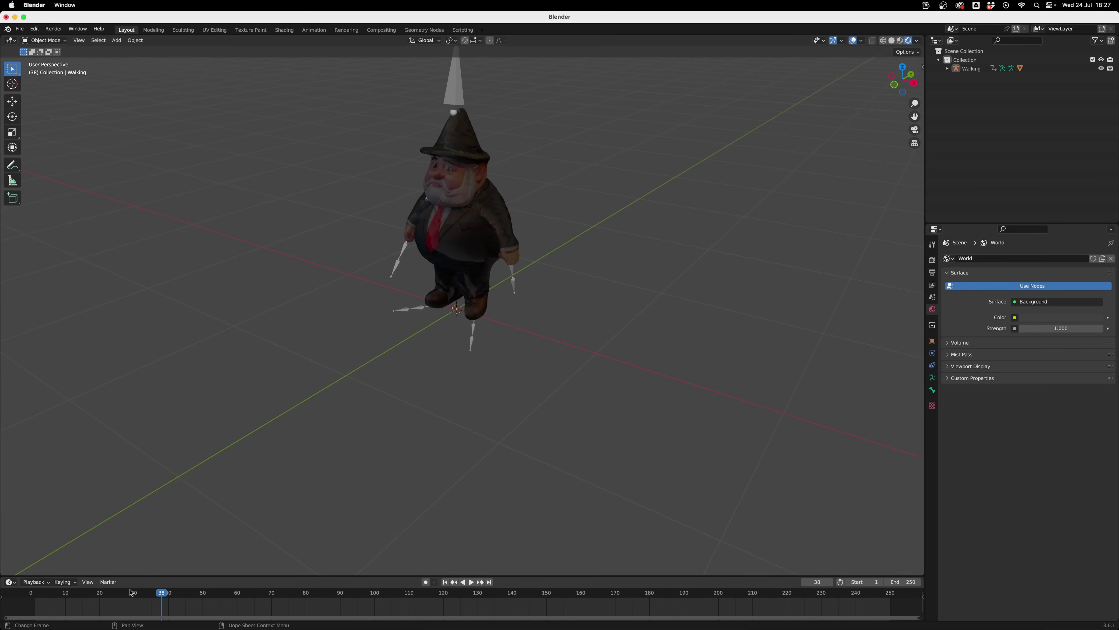
Step: Switch the timeline to the Nonlinear Animation editor and push the walk action into a strip
click(9, 582)
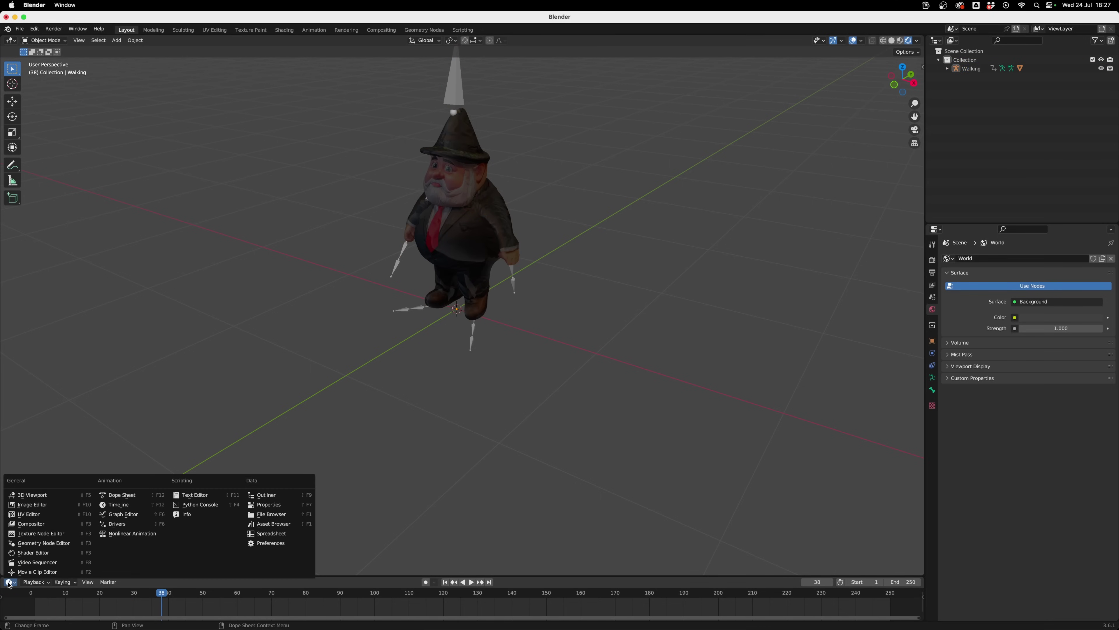
click(143, 533)
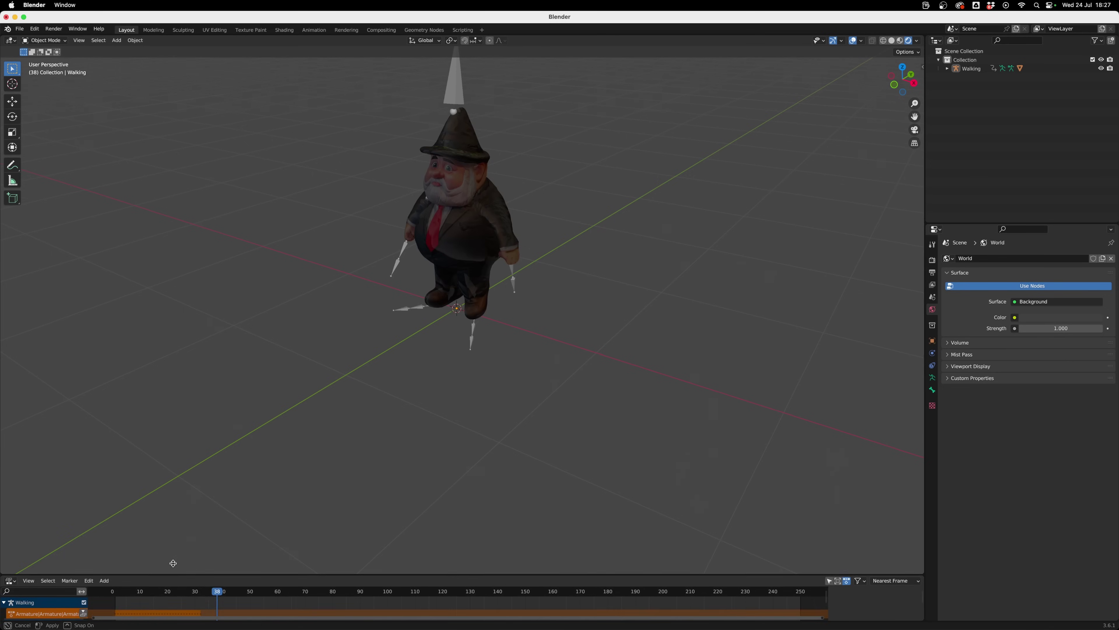
drag(185, 576, 209, 389)
drag(134, 413, 195, 425)
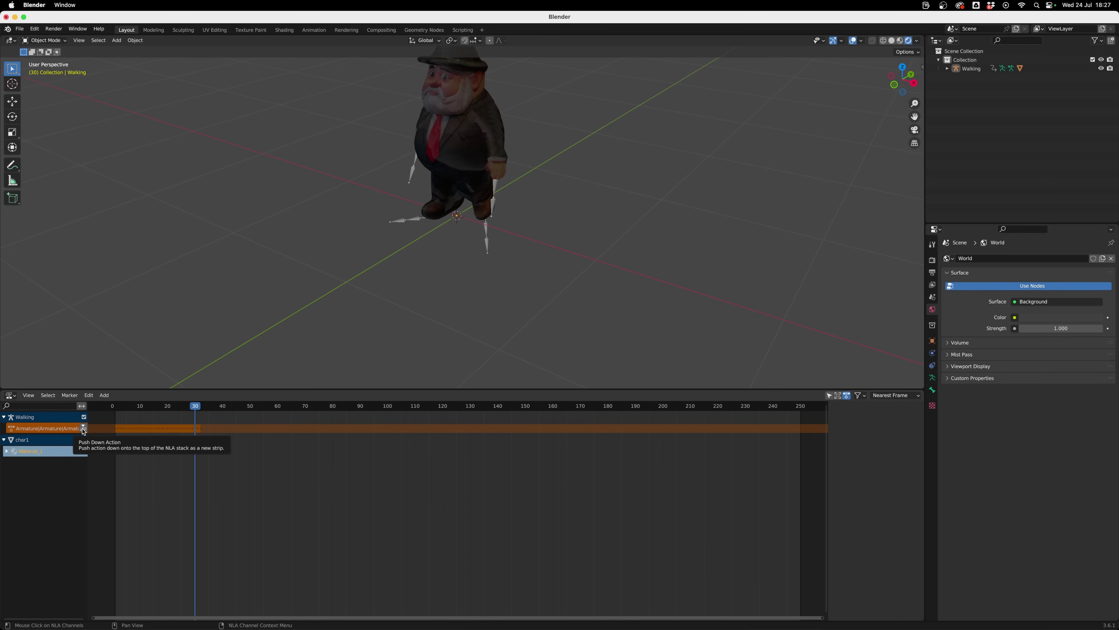
click(83, 427)
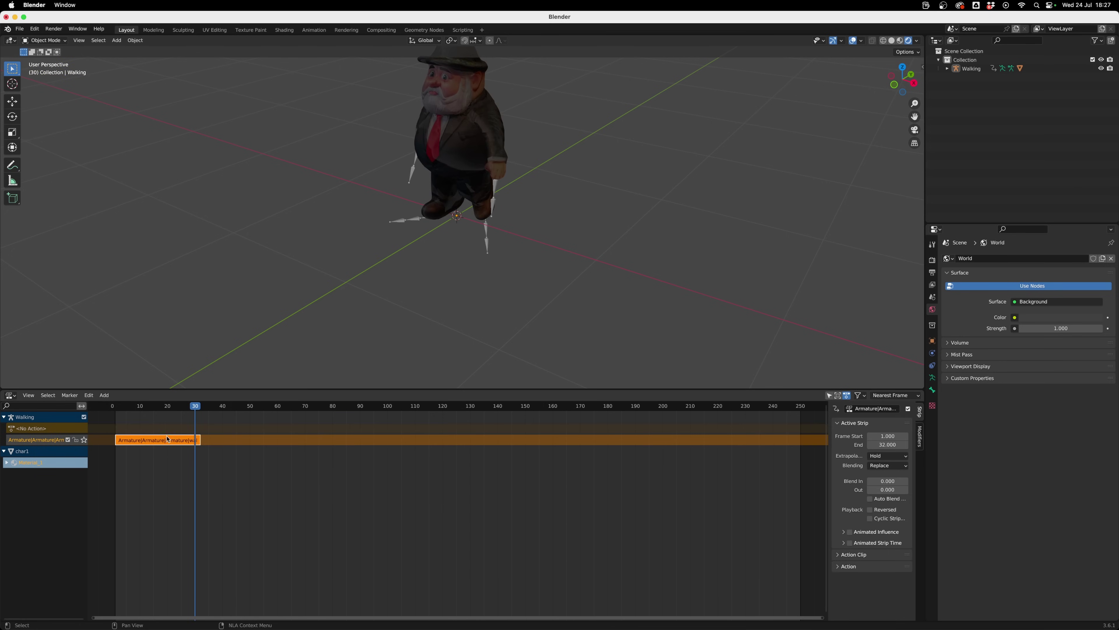
mouse_move(147, 440)
mouse_down()
mouse_move(289, 447)
mouse_move(155, 443)
mouse_up()
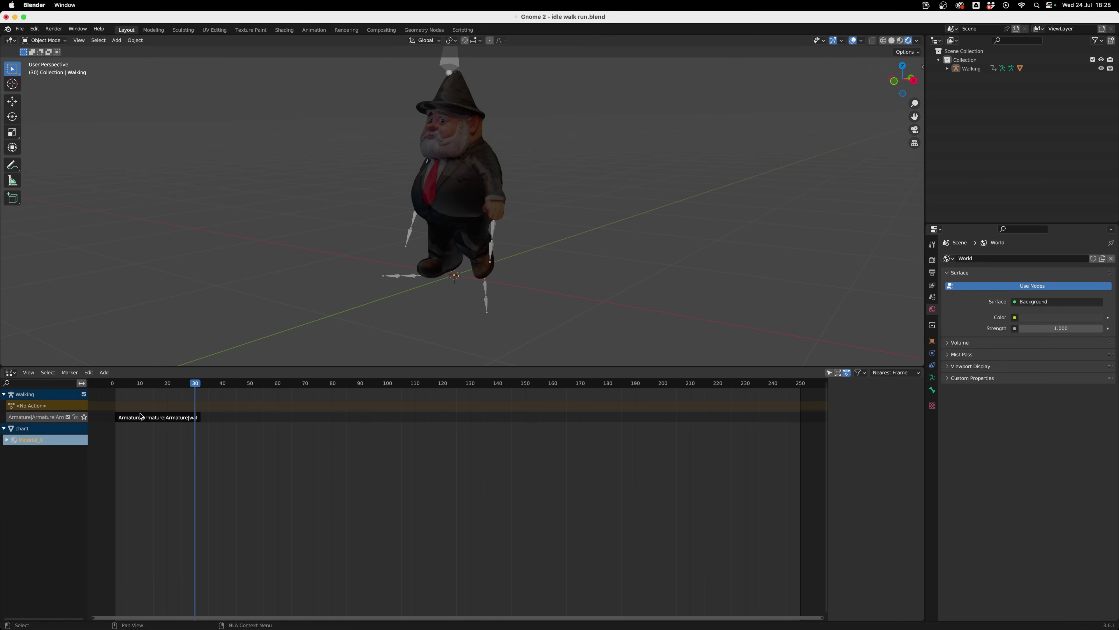
Step: Set the walk strip's Repeat to 5, preview the loop, then start importing a second gnome
click(143, 422)
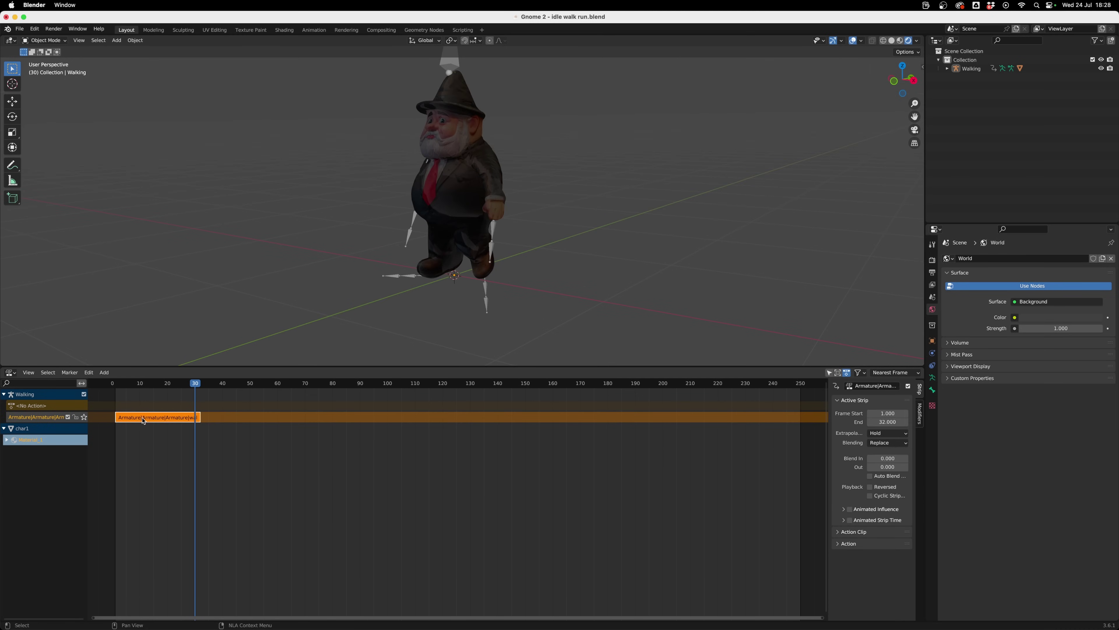
click(841, 532)
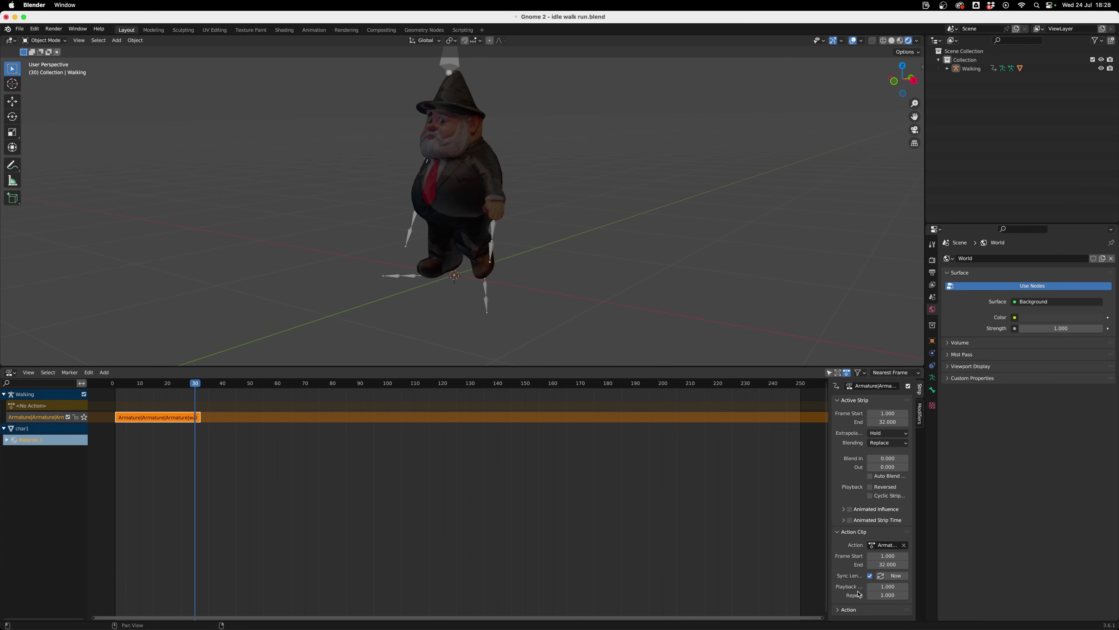
click(883, 596)
text(5)
key(Return)
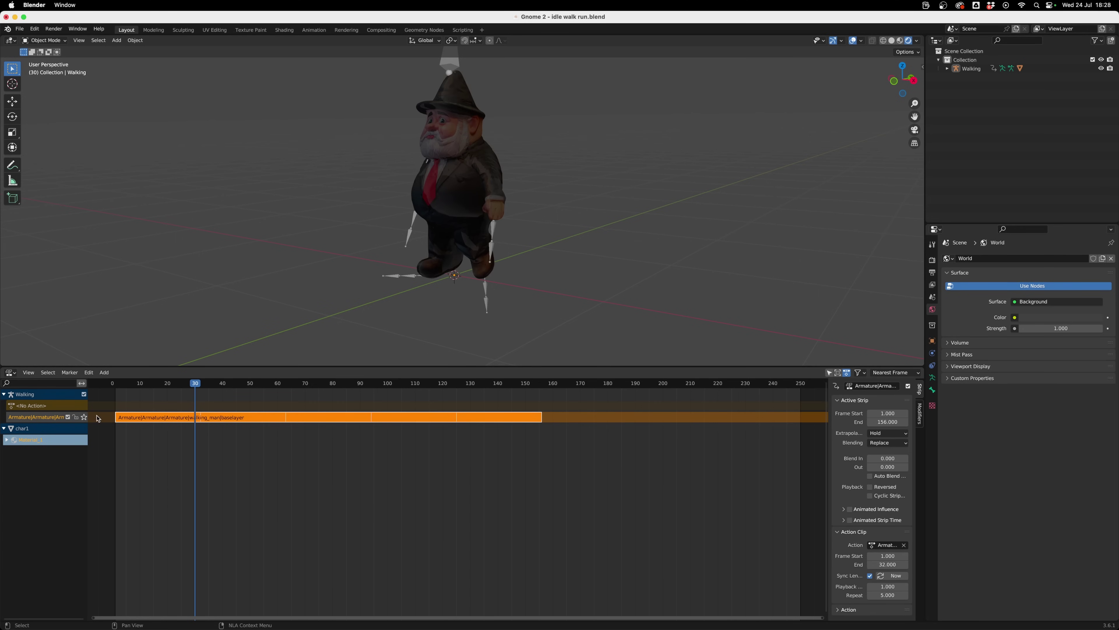
drag(118, 387, 535, 426)
key(shift+Left)
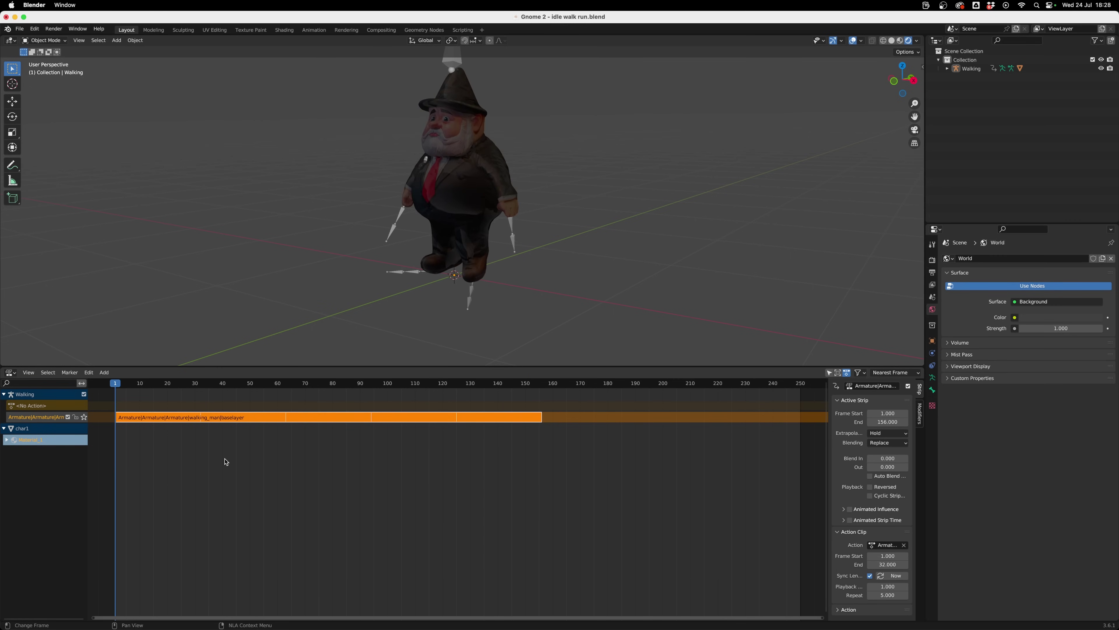
click(23, 30)
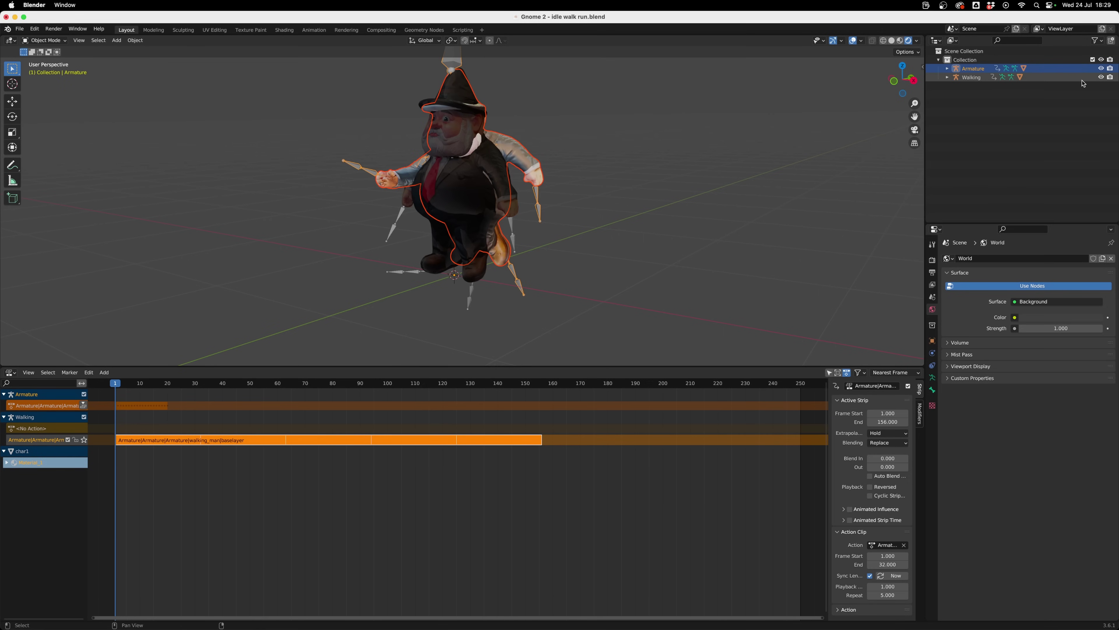
Step: Hide Walking, push Running's action into a strip repeated 5 times, then hide Running
click(1101, 77)
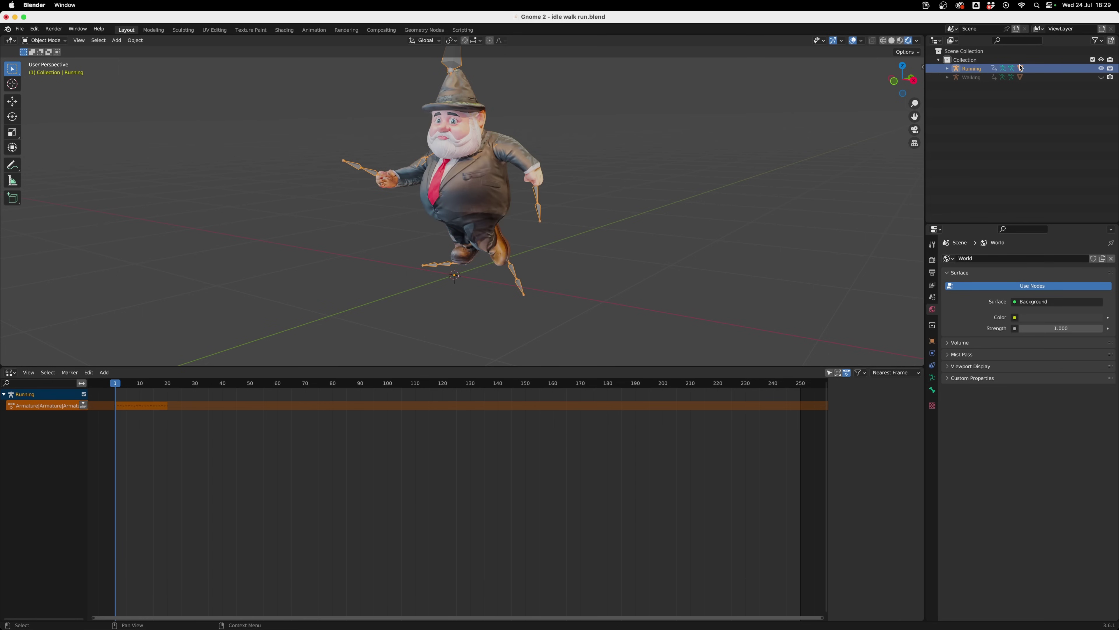
click(84, 409)
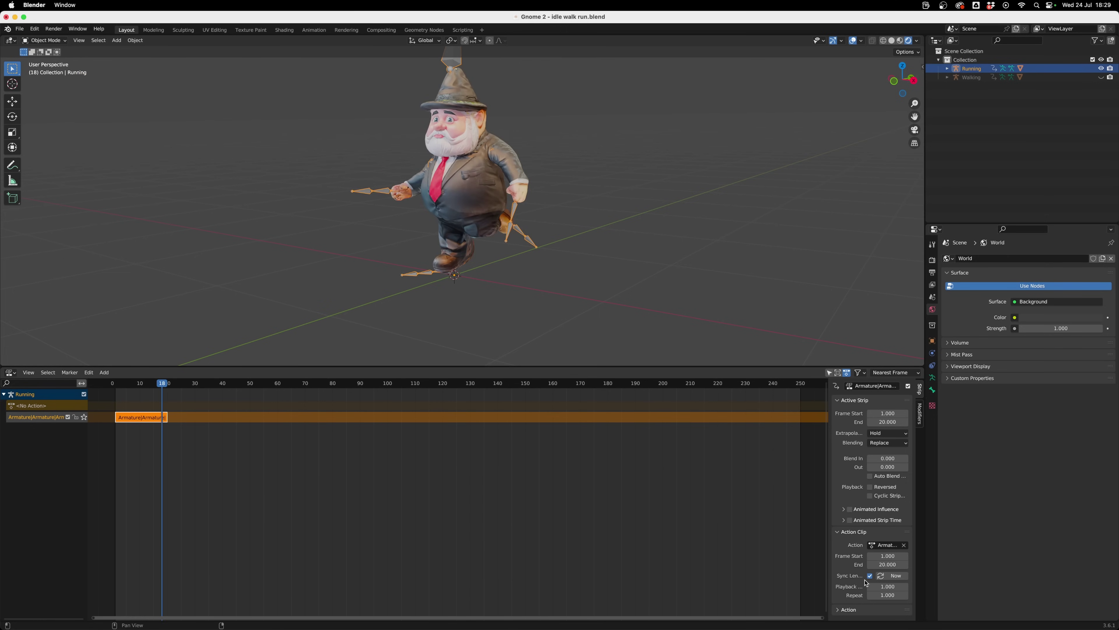
click(890, 595)
text(5)
key(Return)
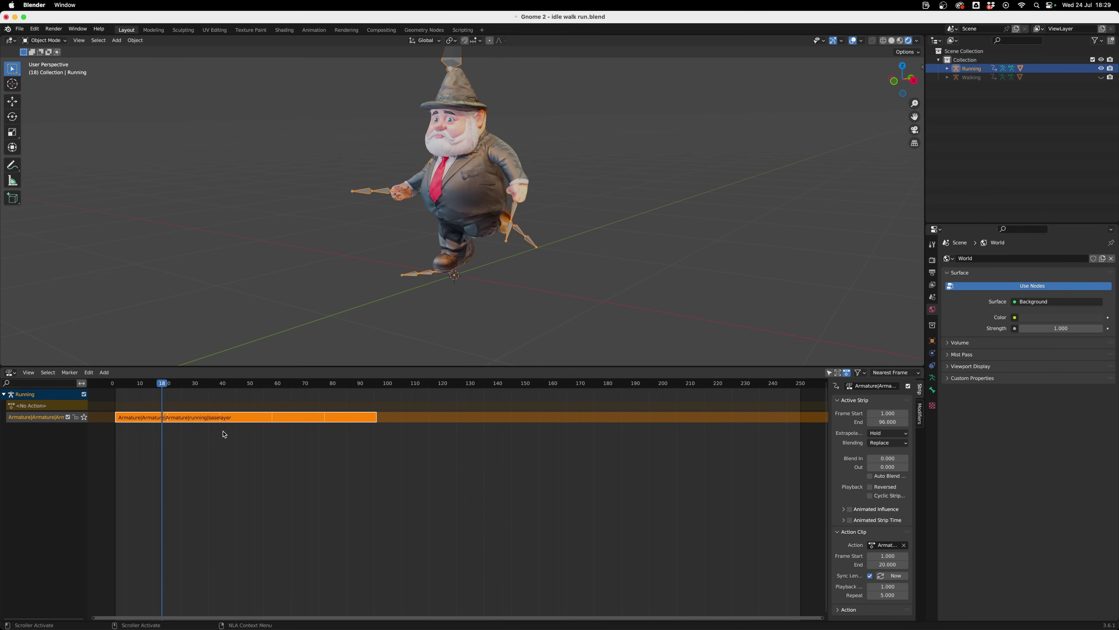
click(1101, 69)
Step: Unhide and select Walking, then add an Action Strip using the running action
click(1101, 77)
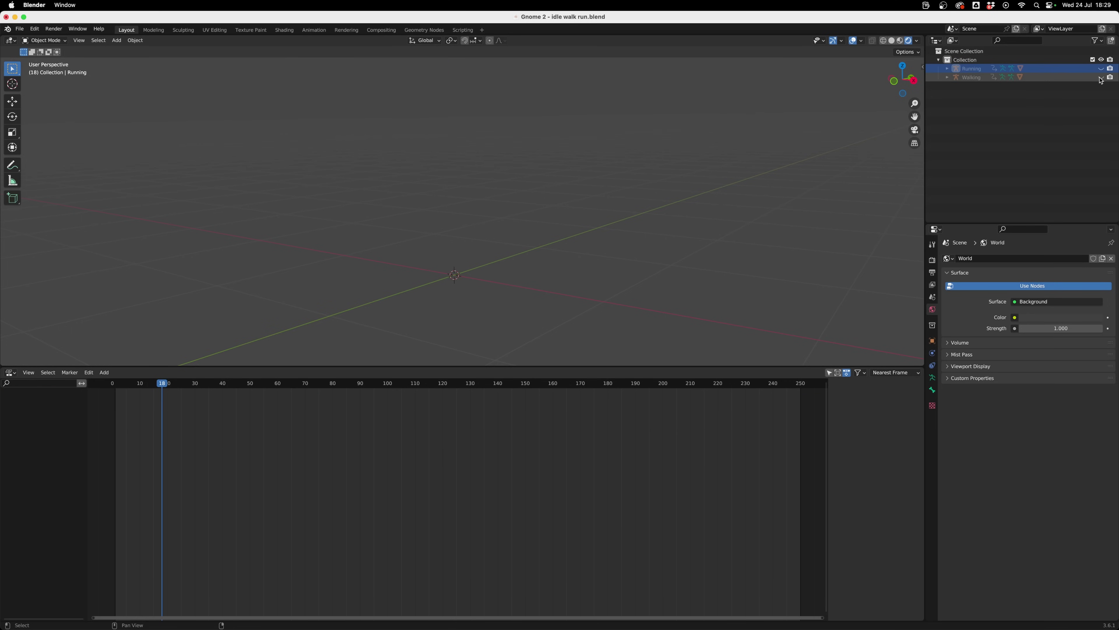
click(978, 79)
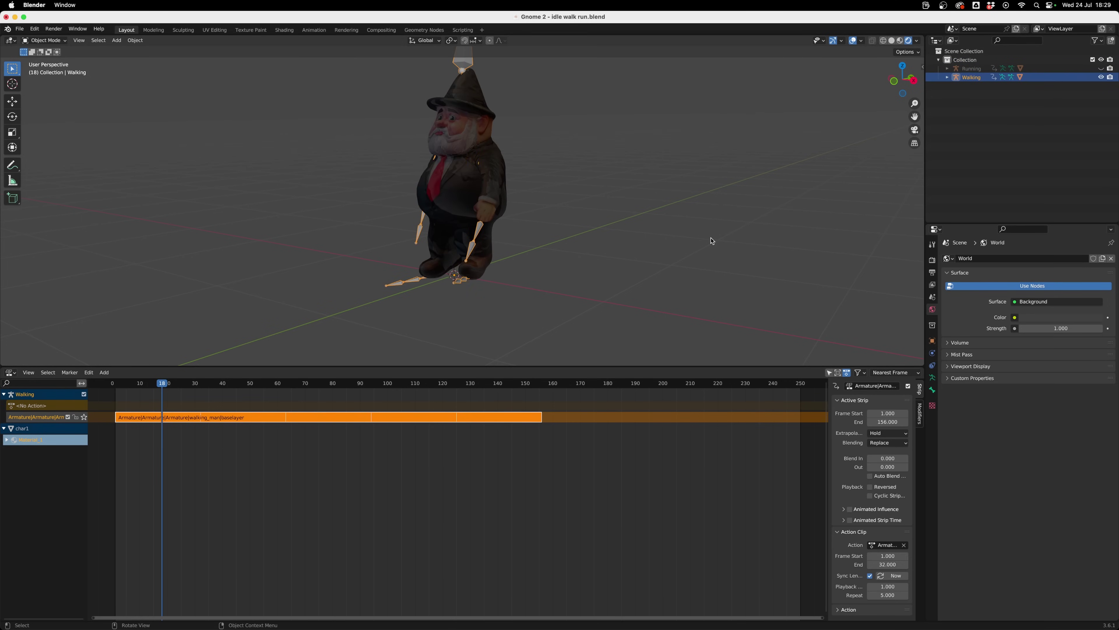
click(101, 485)
click(130, 422)
click(104, 373)
click(116, 380)
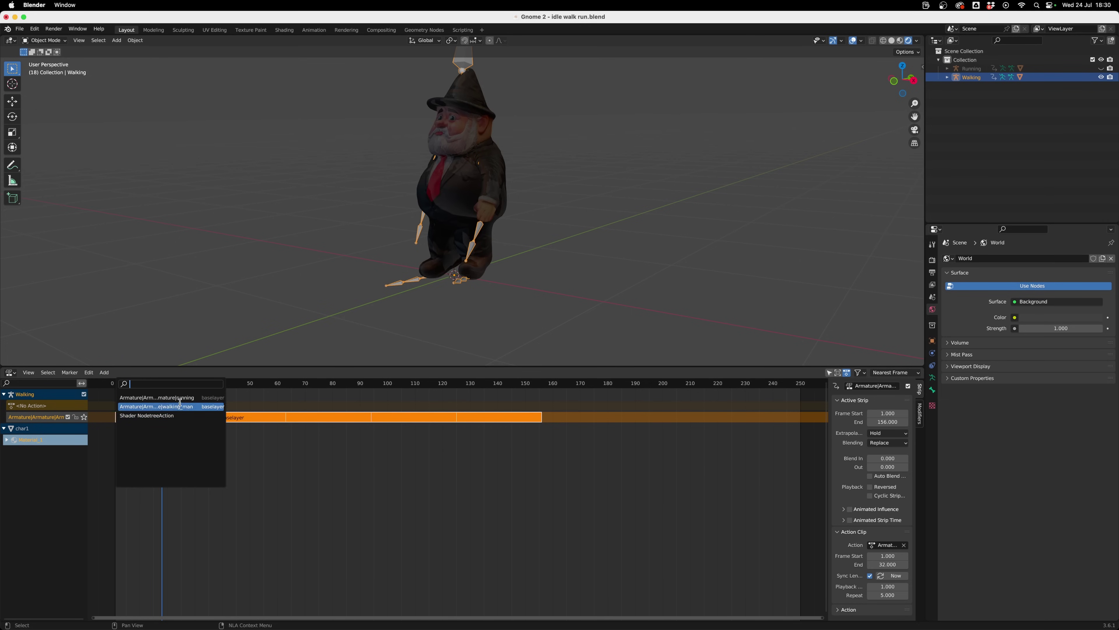
click(161, 397)
Step: Set the running strip's Repeat to 5 and move it to start around frame 61
click(893, 596)
text(5)
key(Return)
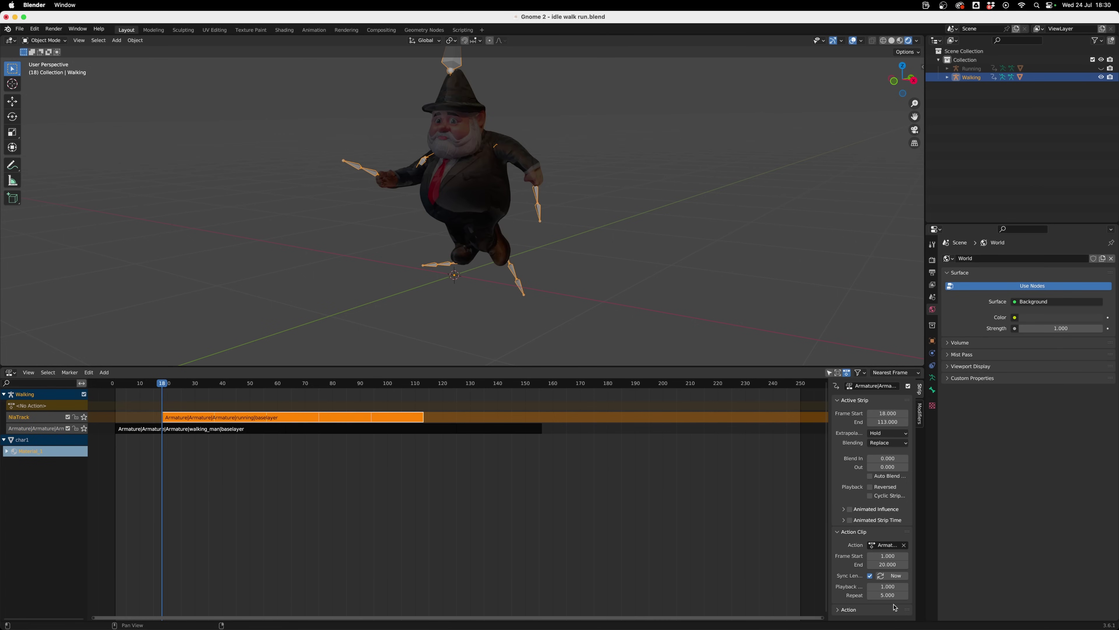
drag(168, 417, 288, 424)
click(322, 419)
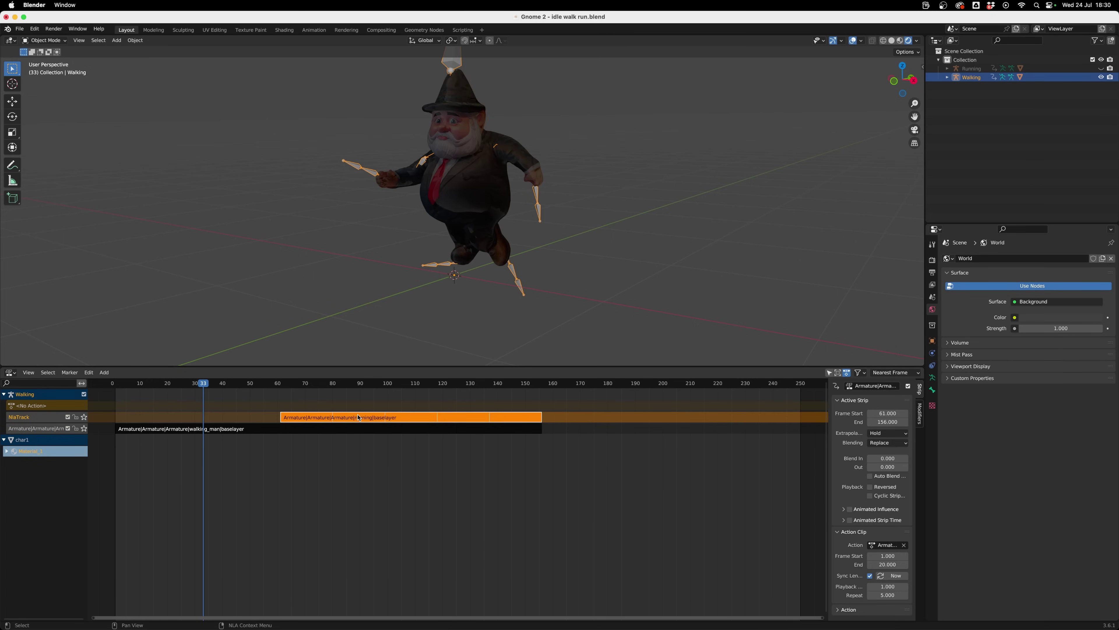
Step: Give the running strip a 10-frame Blend In and preview the walk-to-run transition
click(270, 430)
drag(189, 388, 240, 423)
click(260, 452)
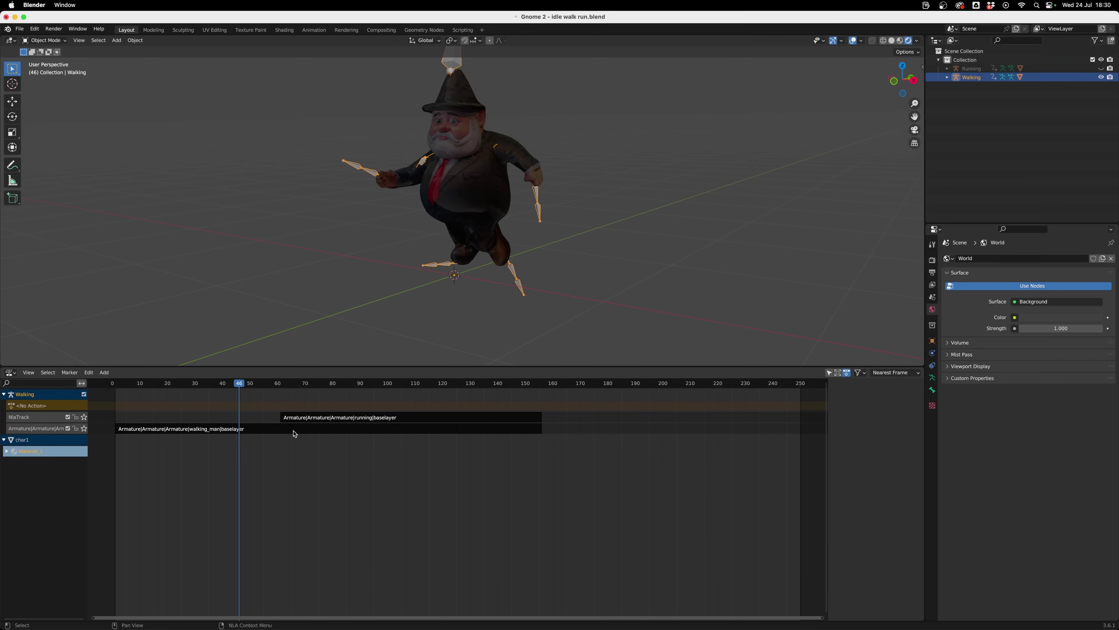
click(307, 420)
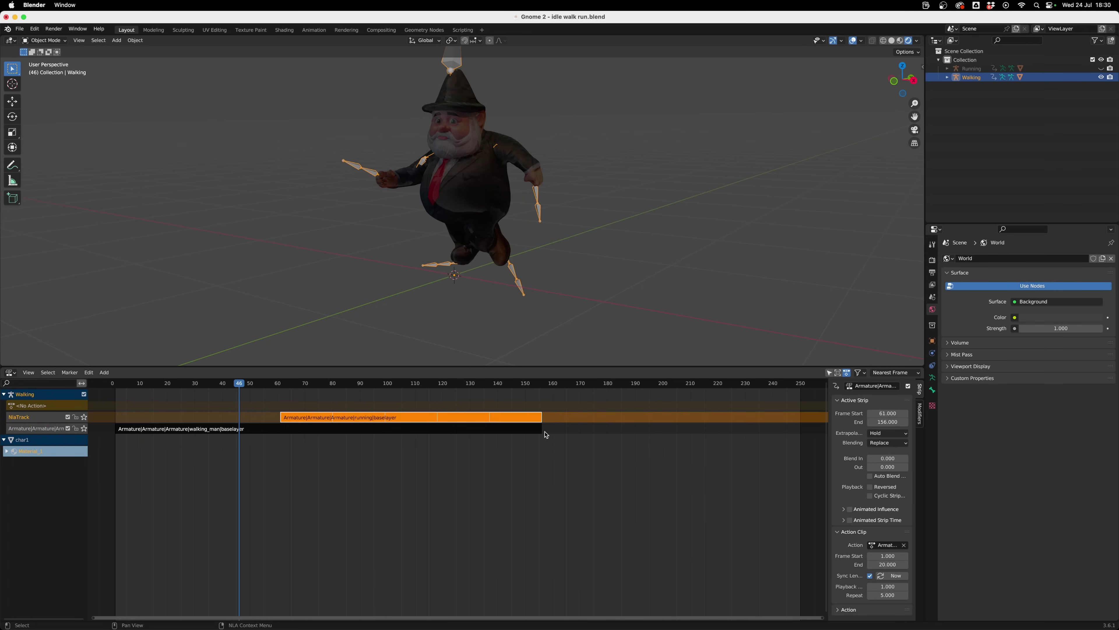
click(883, 457)
text(10)
key(Return)
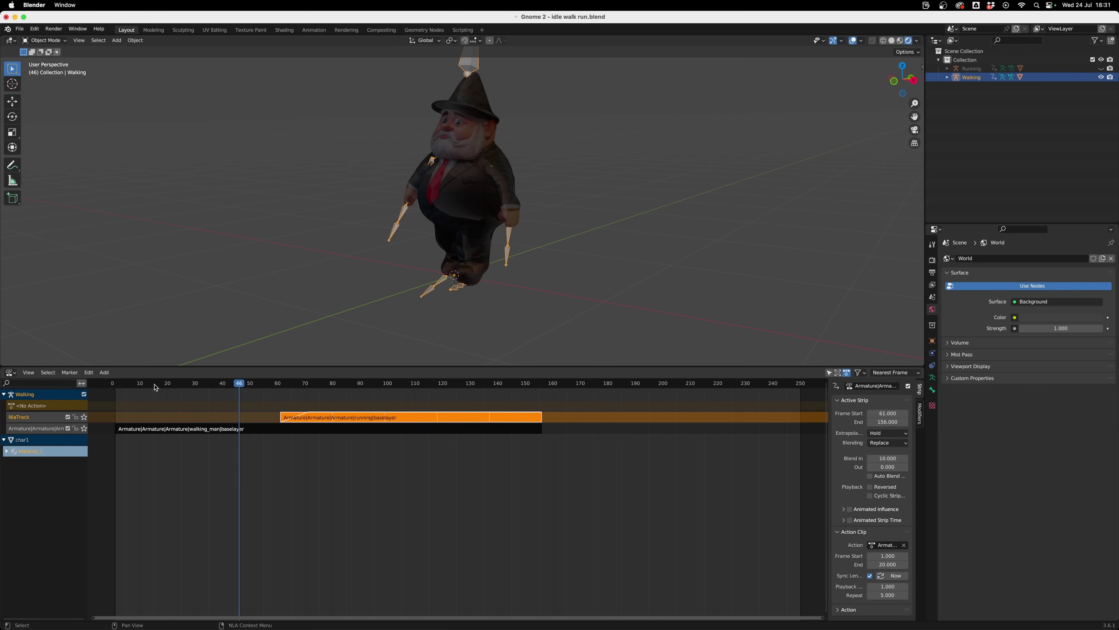
drag(166, 387, 507, 419)
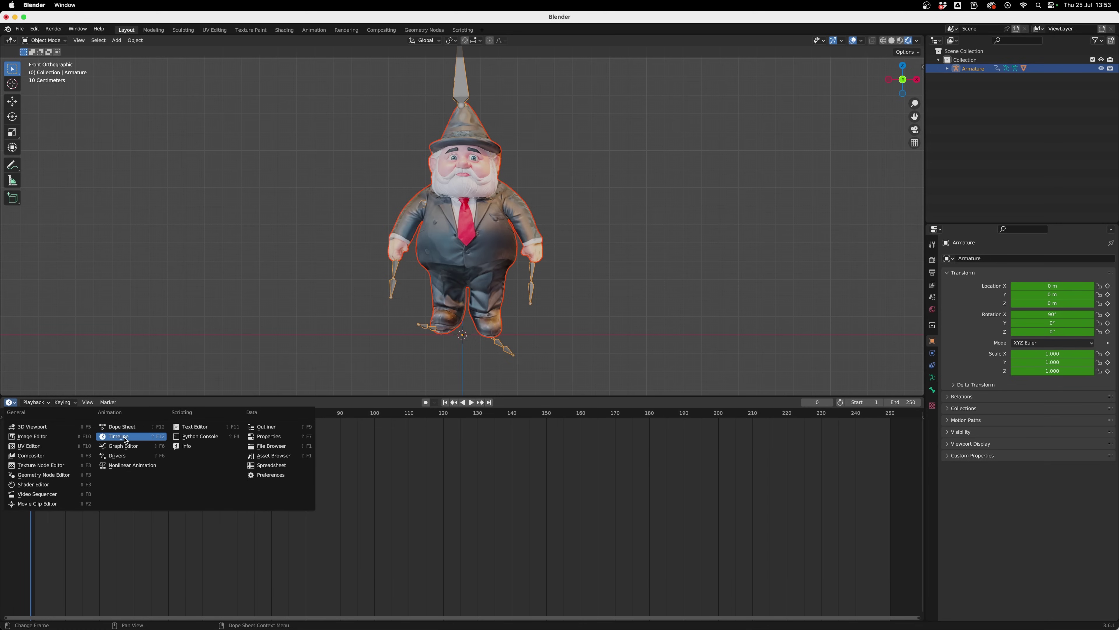
Step: Return to the timeline at frame 50 and enter Pose Mode
click(125, 440)
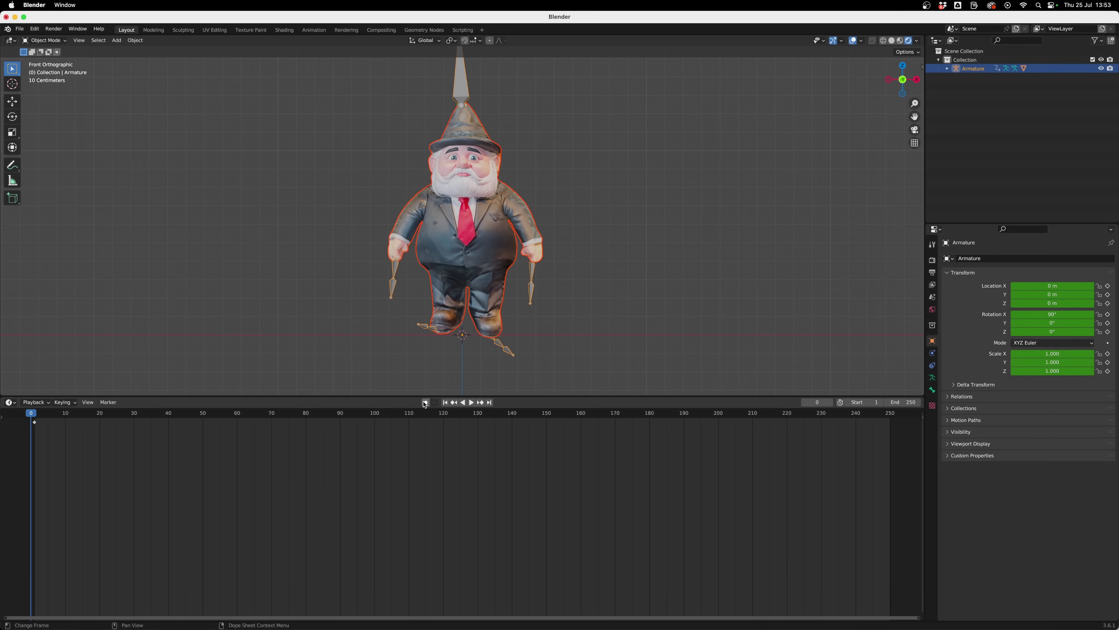
drag(178, 417, 203, 417)
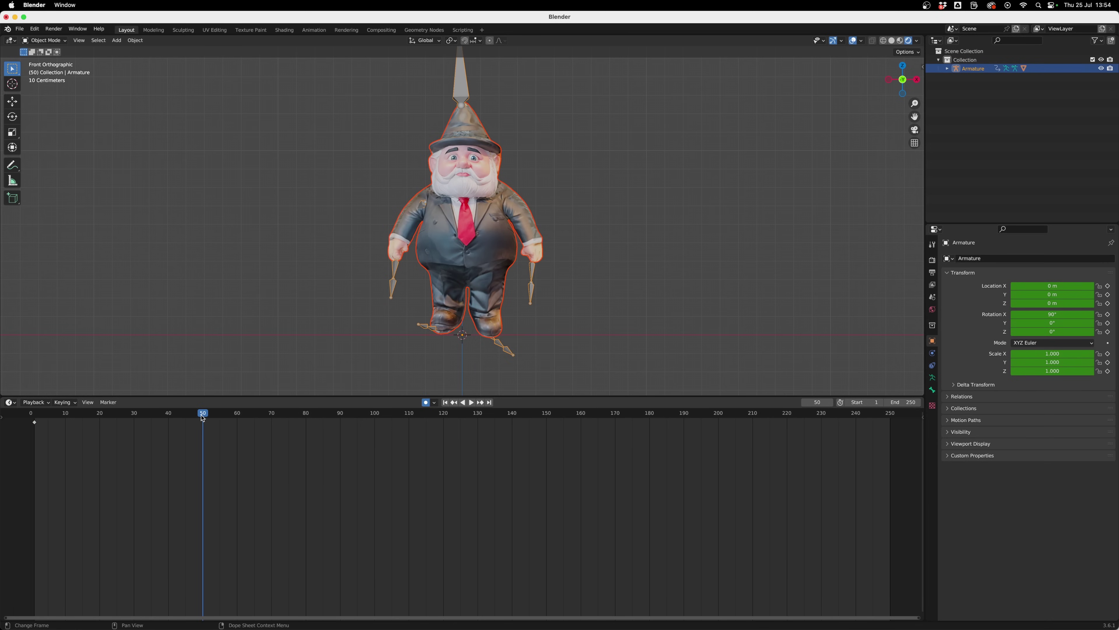
click(58, 41)
click(66, 69)
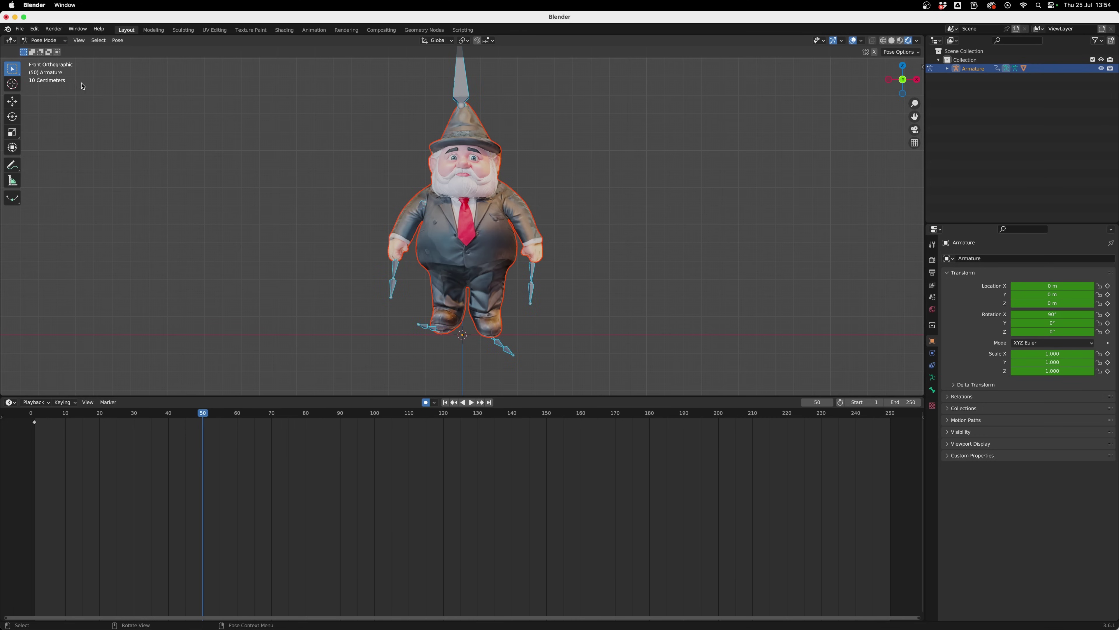
Step: Rotate the RightArm and LeftArm bones outward and tilt the Spline bone
click(417, 212)
key(r)
click(519, 210)
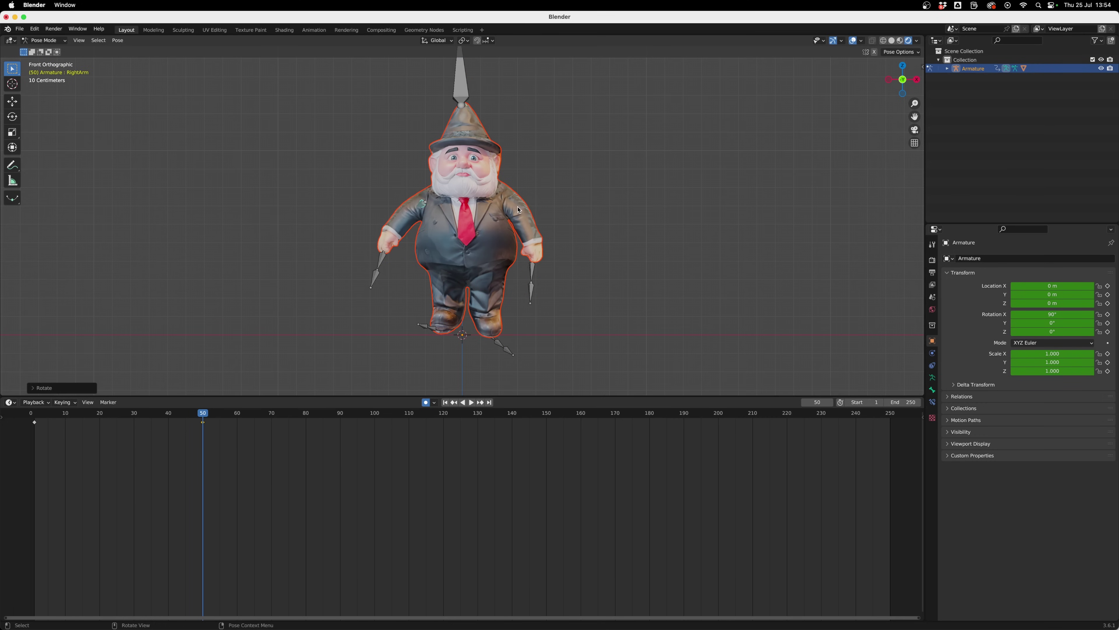
click(519, 210)
key(r)
click(484, 215)
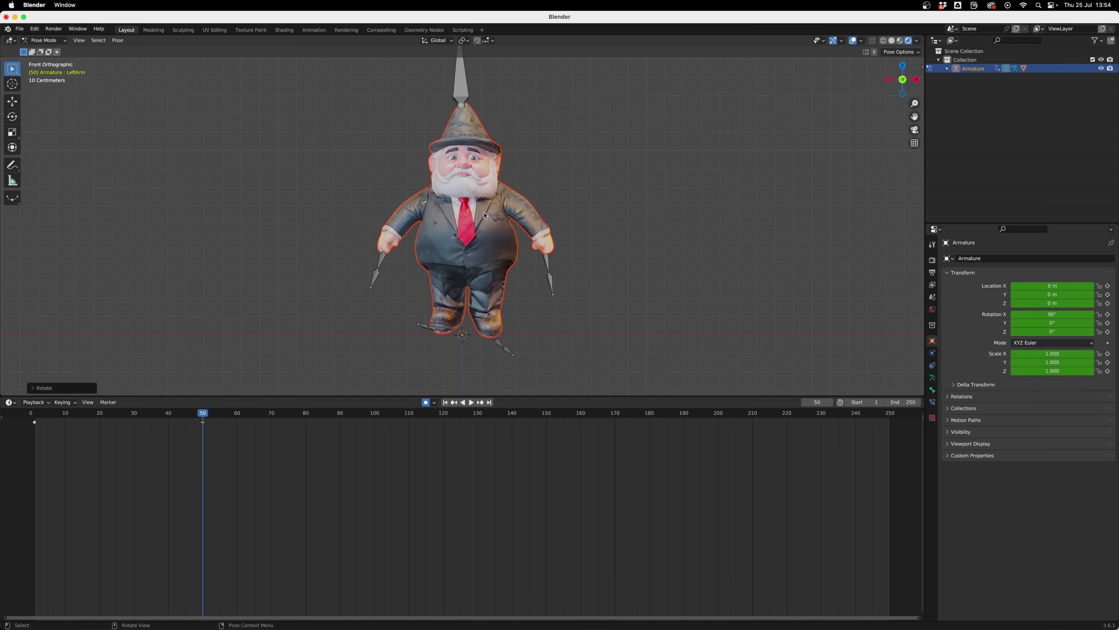
click(464, 200)
key(r)
click(464, 207)
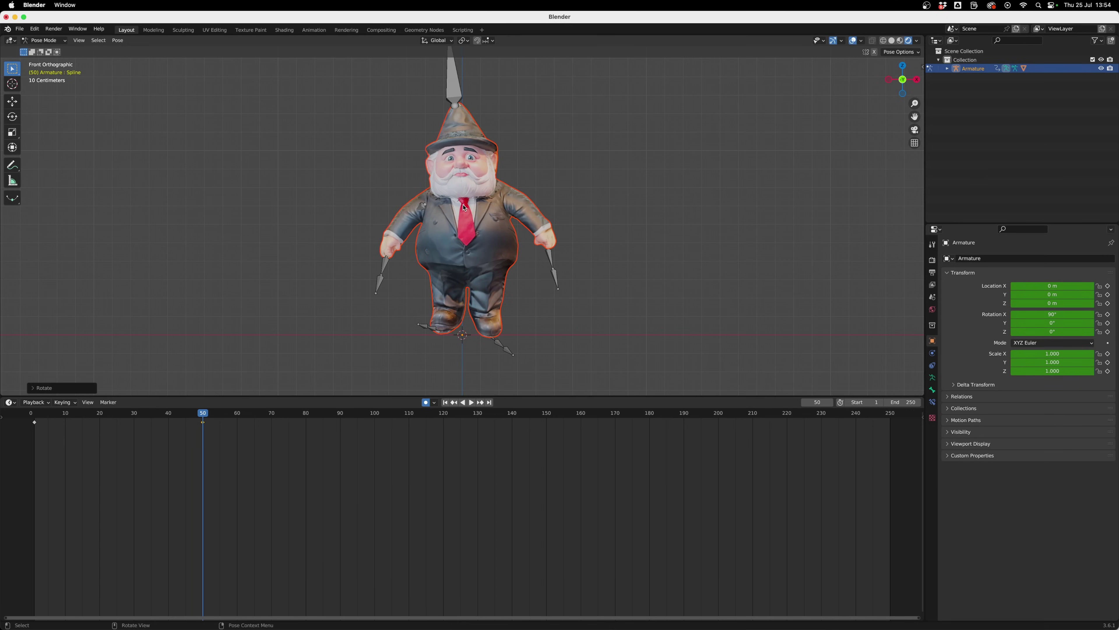
Step: Play back the new pose and scrub the walk and run strips to frame 105
drag(194, 423, 93, 424)
key(space)
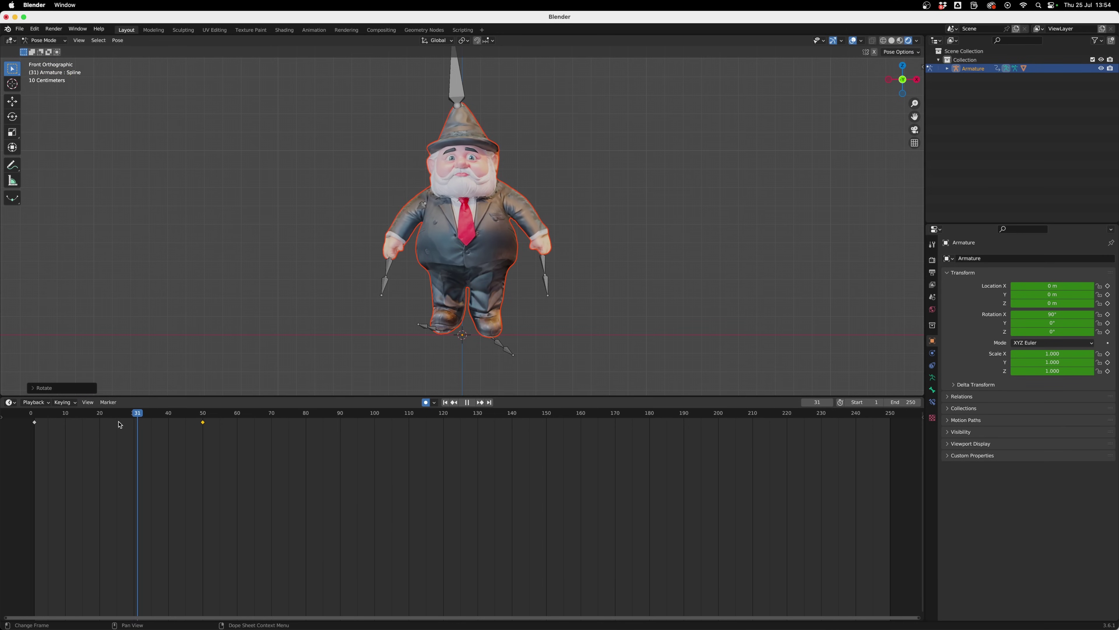
key(shift+Left)
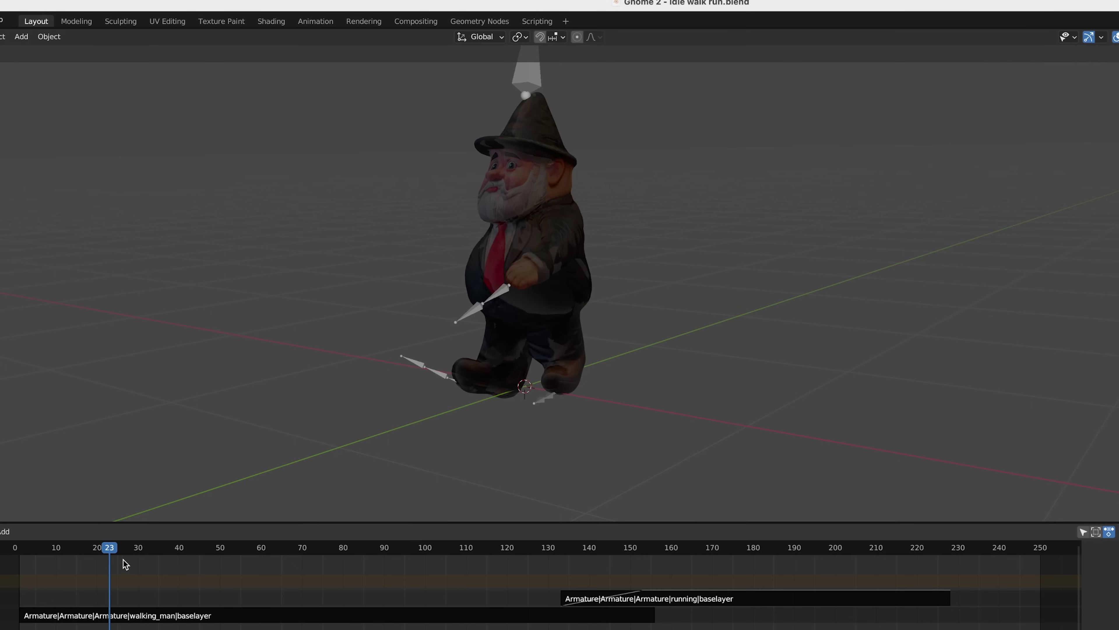
drag(123, 547, 900, 553)
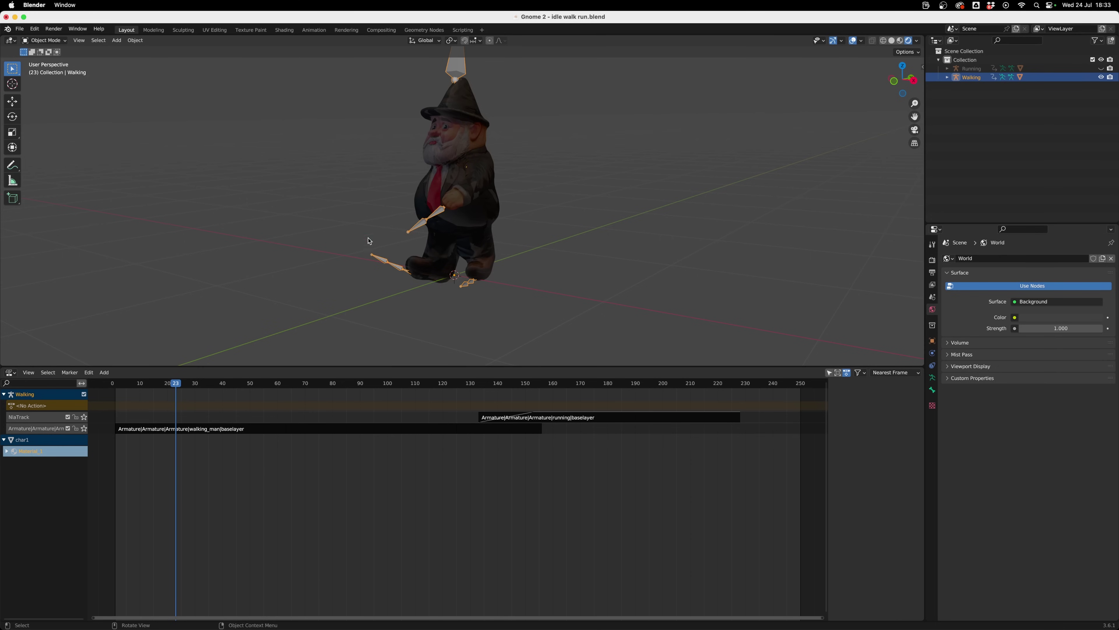
Step: Undo a stray change and begin a glTF 2.0 export of the gnome
click(971, 69)
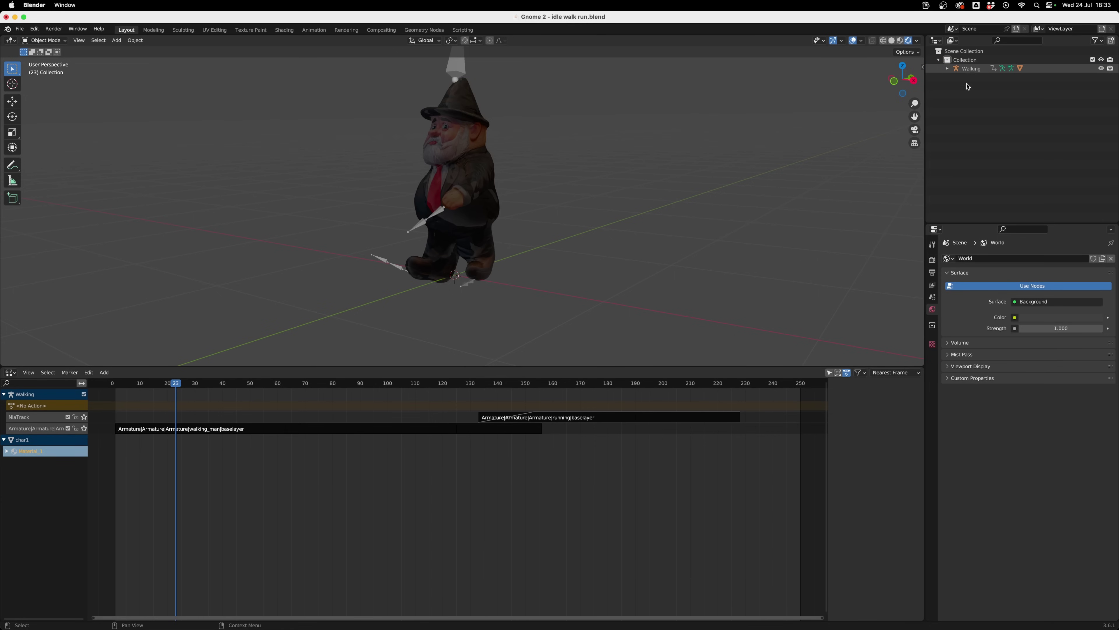
key(super+z)
click(18, 30)
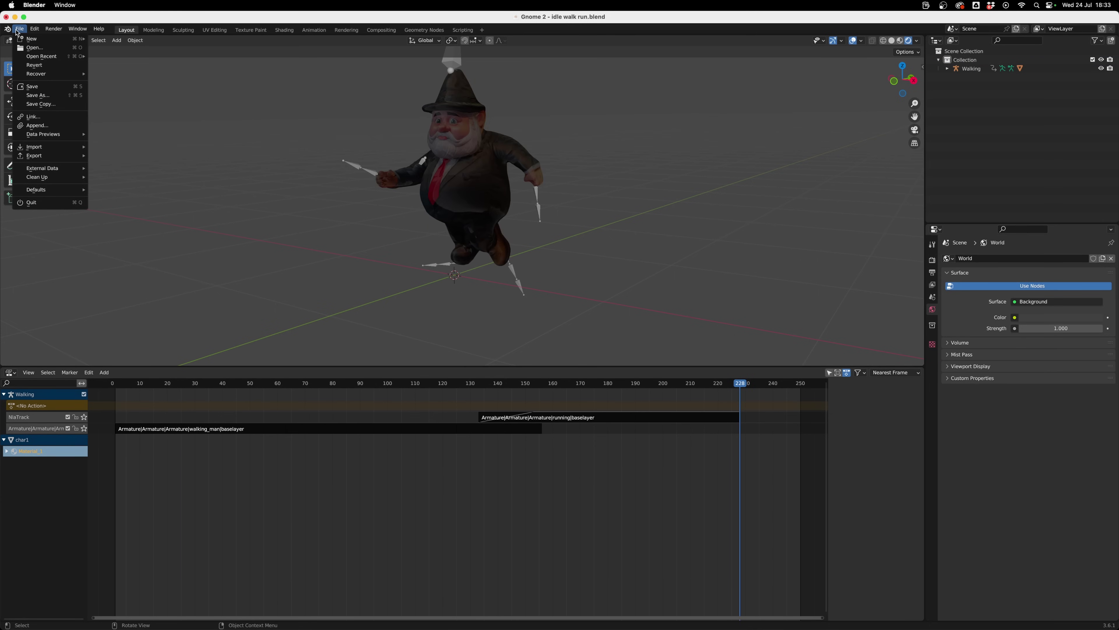
mouse_move(44, 157)
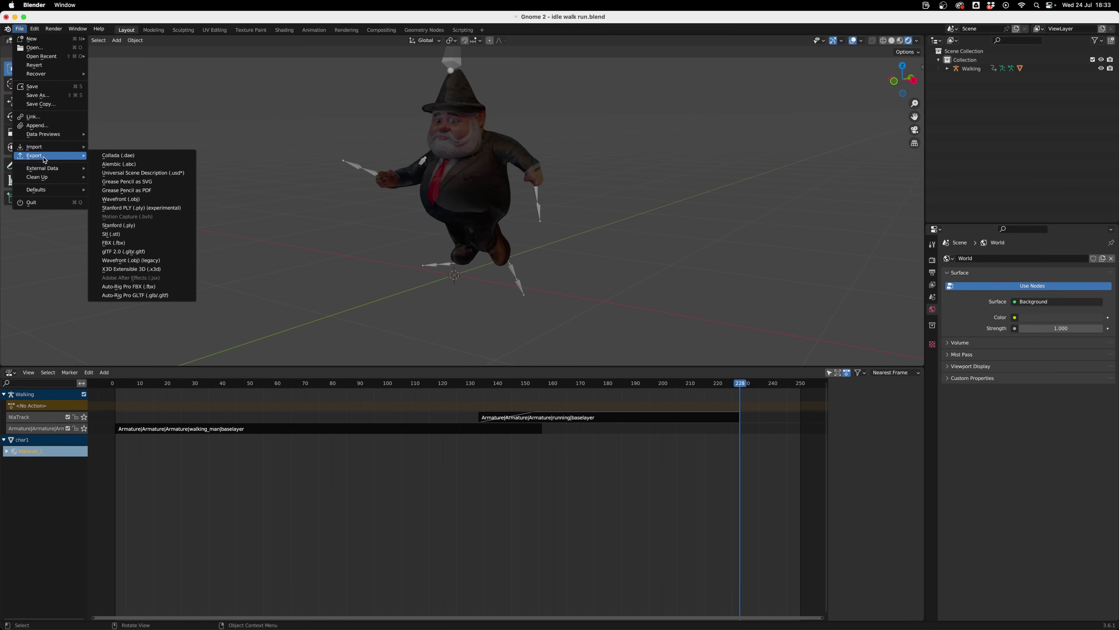
click(152, 252)
click(370, 525)
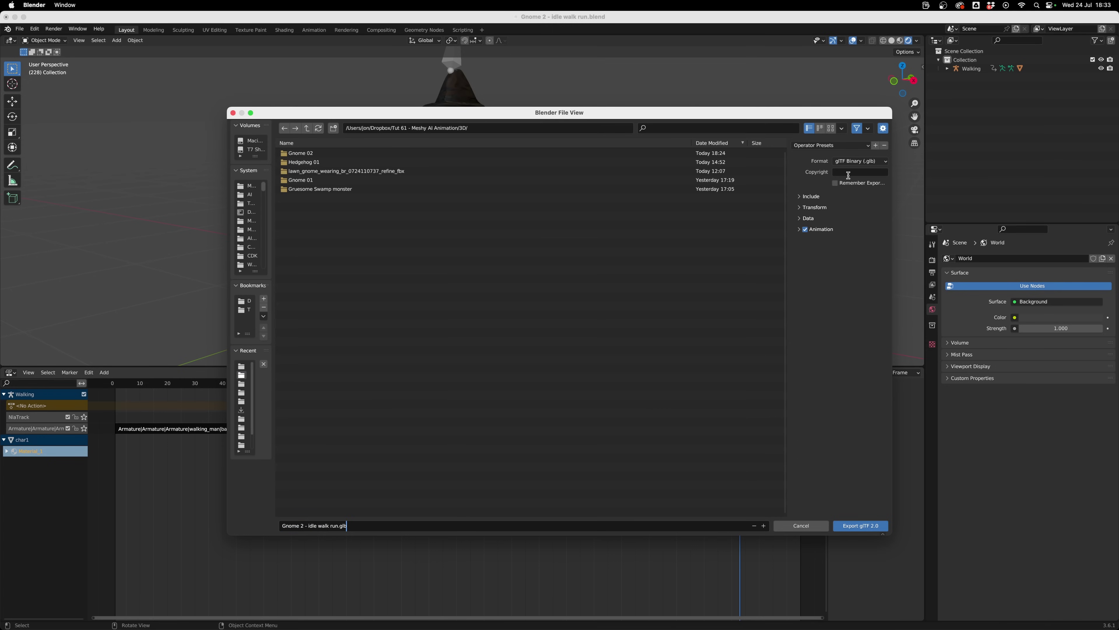
Step: Set Animation mode to Scene and export 'Gnome 2 - idle walk run.glb'
click(799, 229)
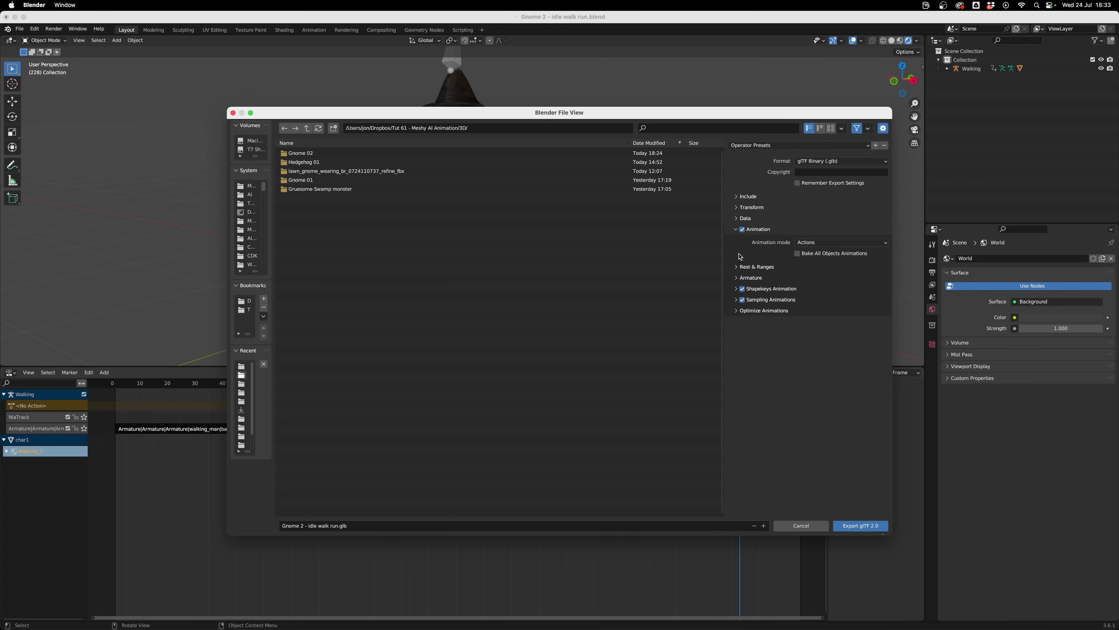
click(804, 245)
click(806, 282)
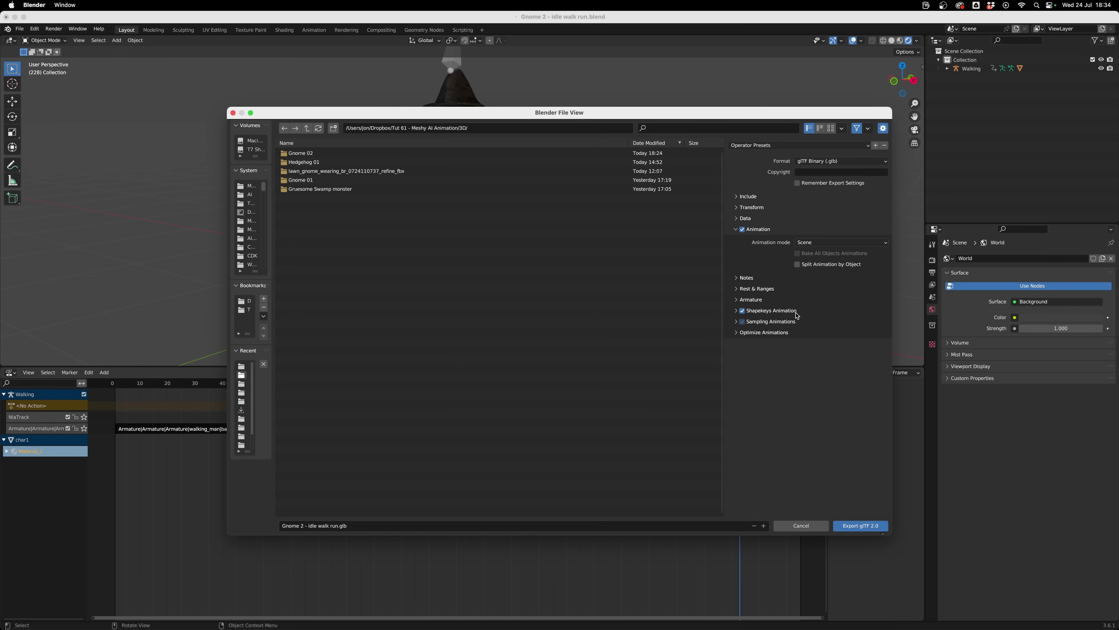
click(853, 525)
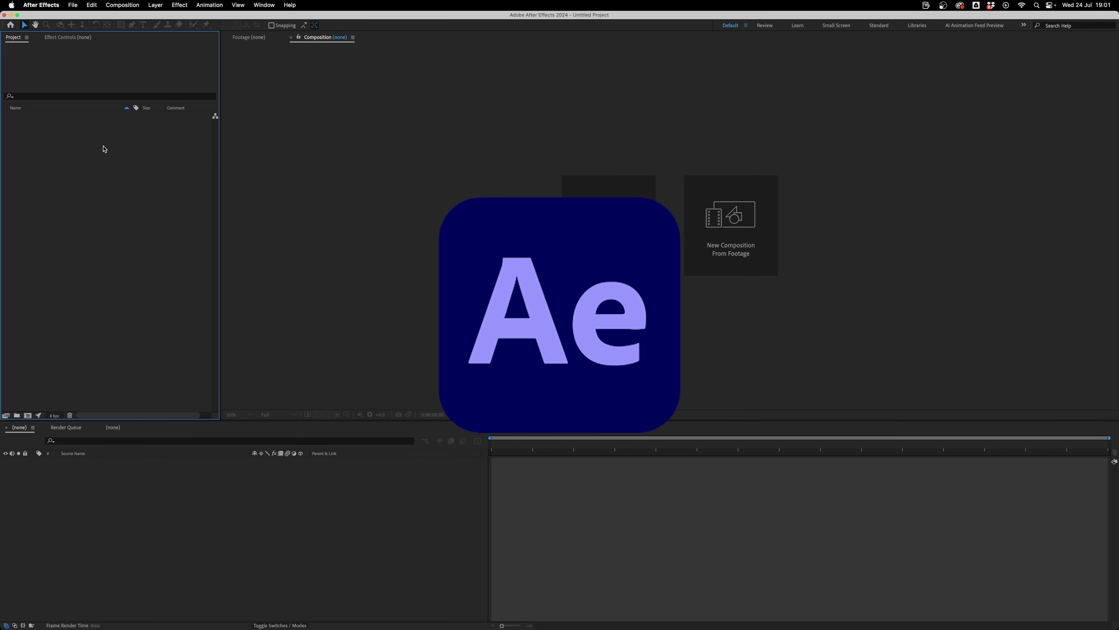
Step: Import the Gnome 2 - idle walk run folder and make a composition from its .glb
click(41, 5)
click(44, 16)
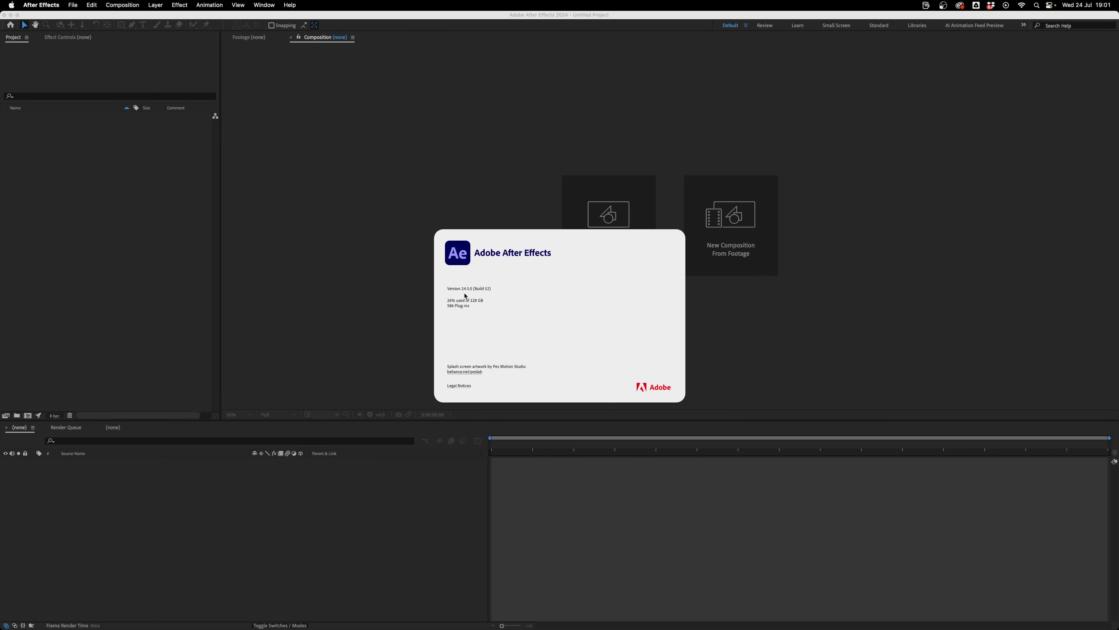
click(470, 294)
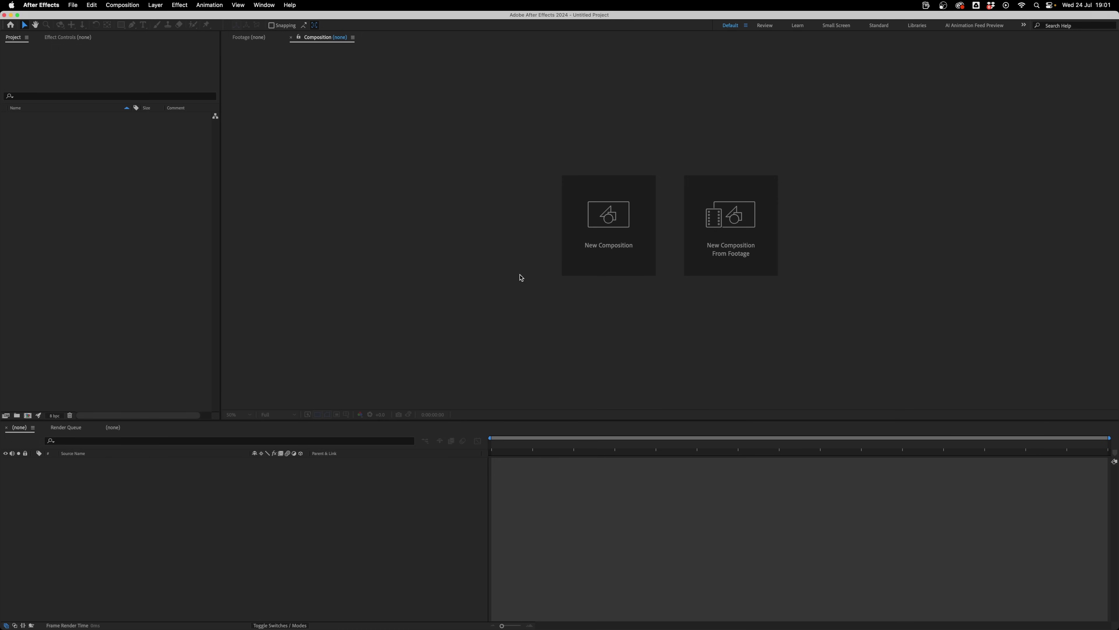
drag(532, 279, 128, 229)
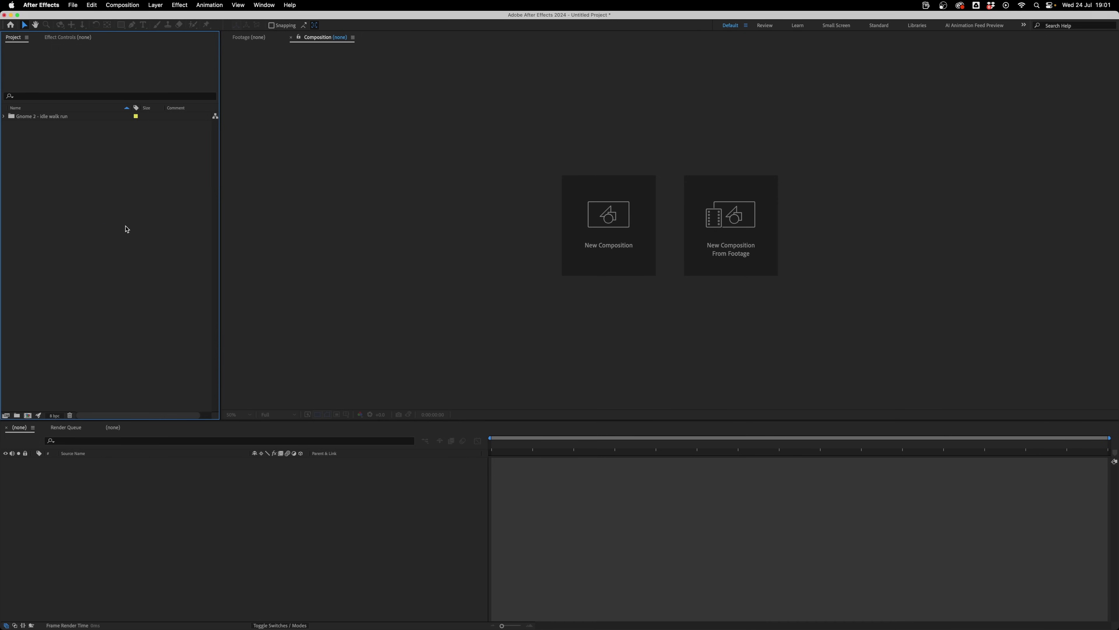
drag(62, 127, 26, 416)
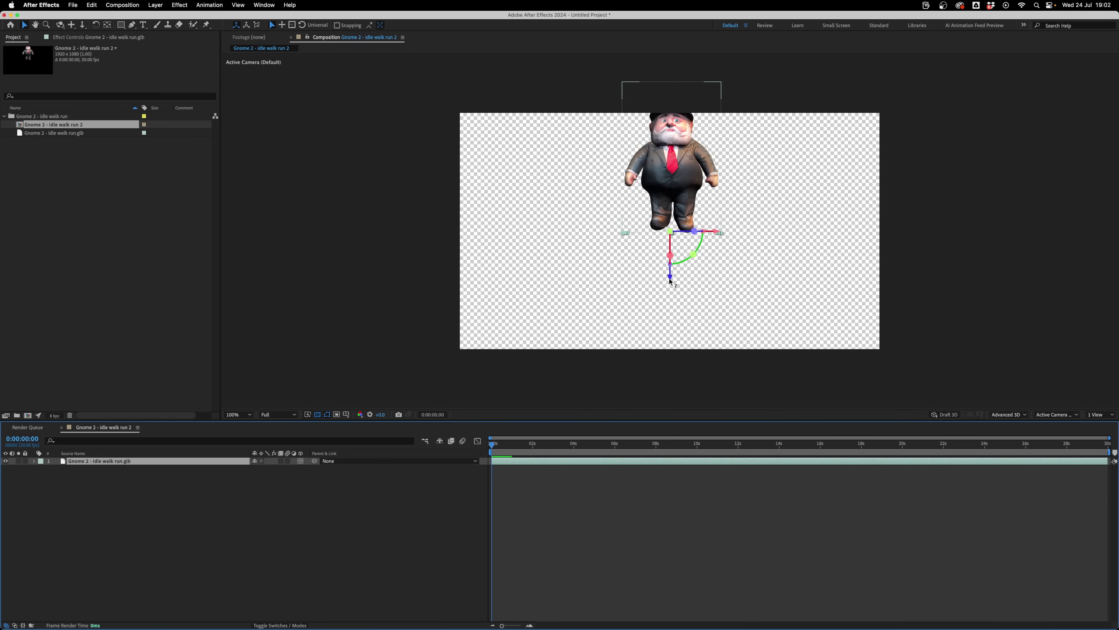
Step: Lower the gnome in frame and set its Animation Options name to Scene
drag(670, 278, 666, 328)
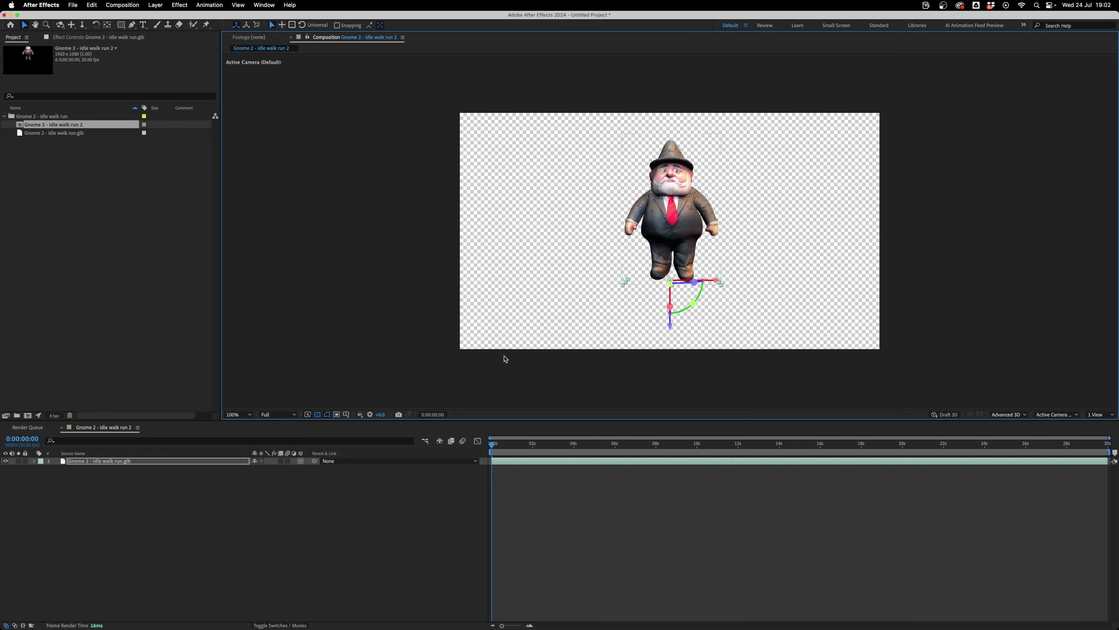
click(186, 485)
mouse_move(498, 449)
mouse_down()
mouse_move(615, 445)
mouse_move(492, 444)
mouse_up()
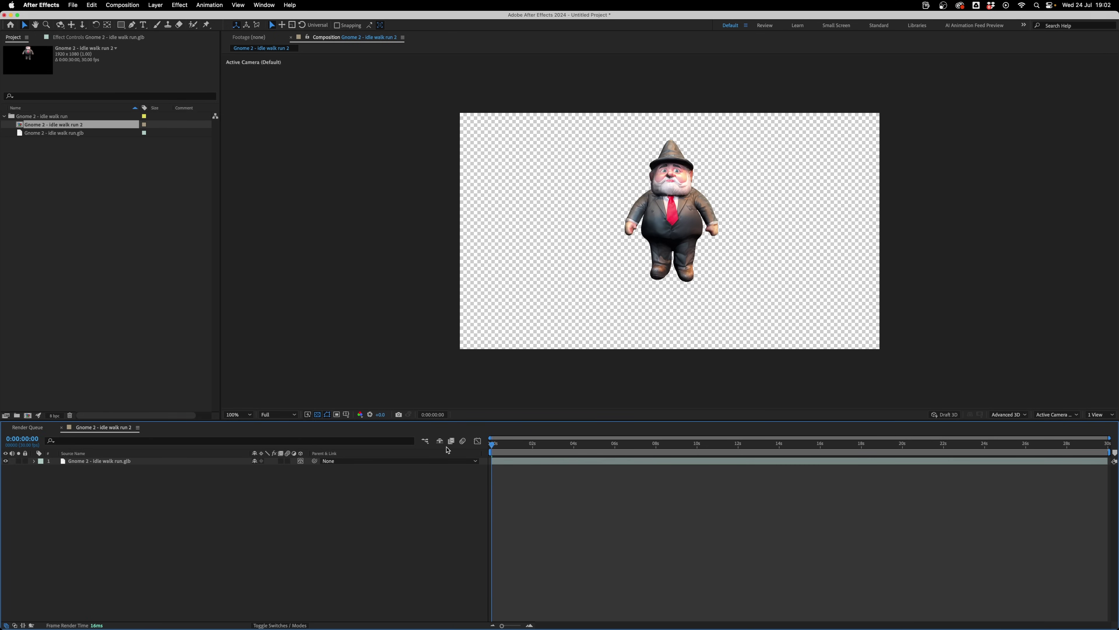
click(90, 462)
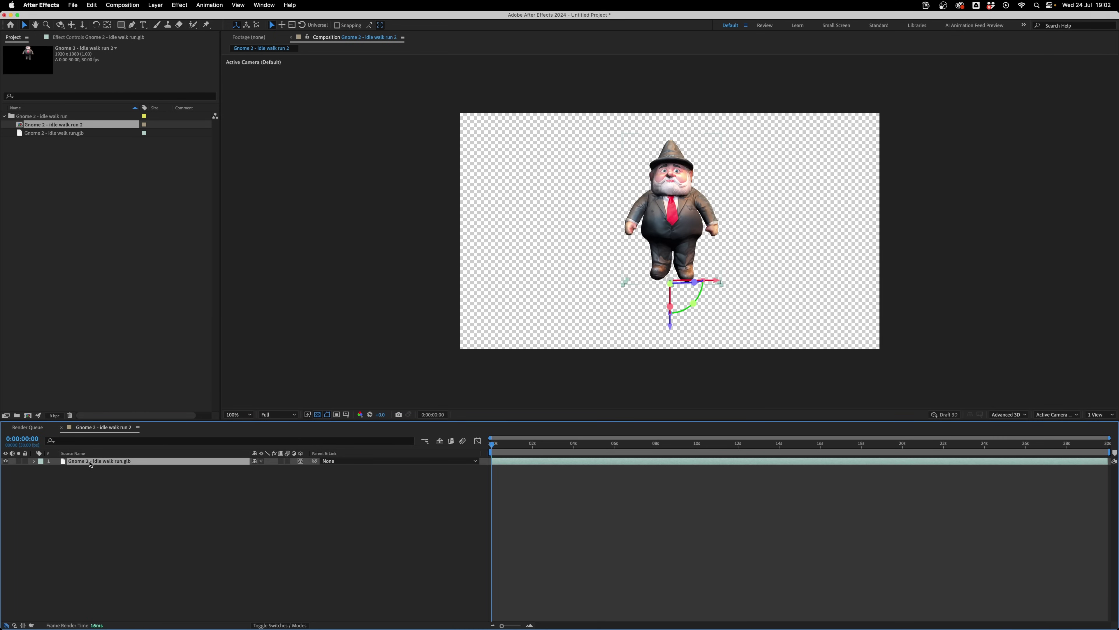
key(a)
key(a)
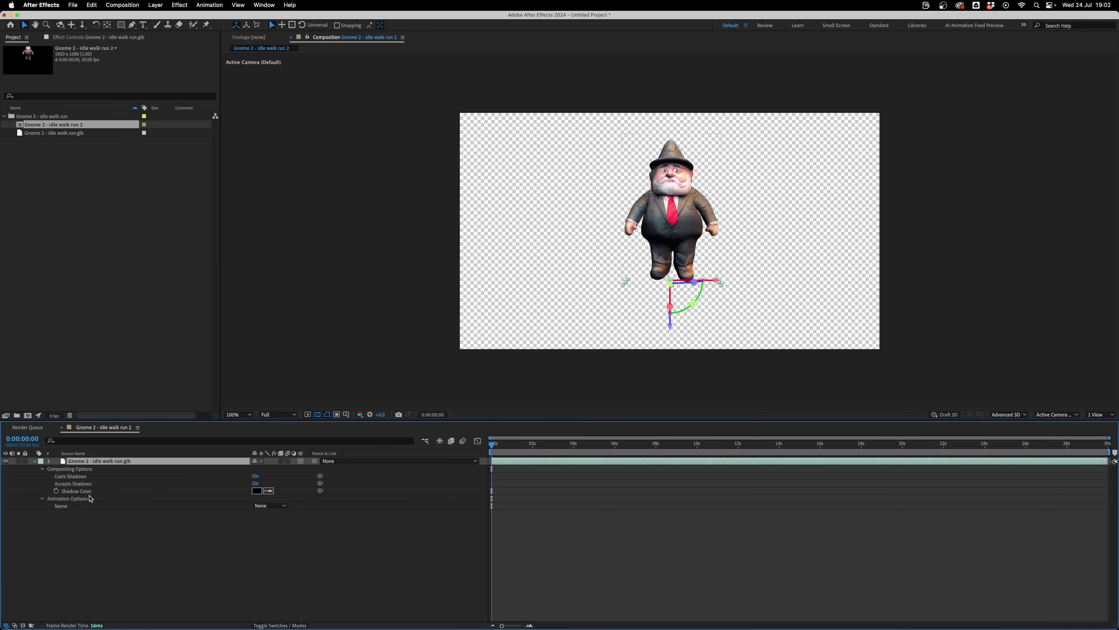
click(269, 505)
click(277, 529)
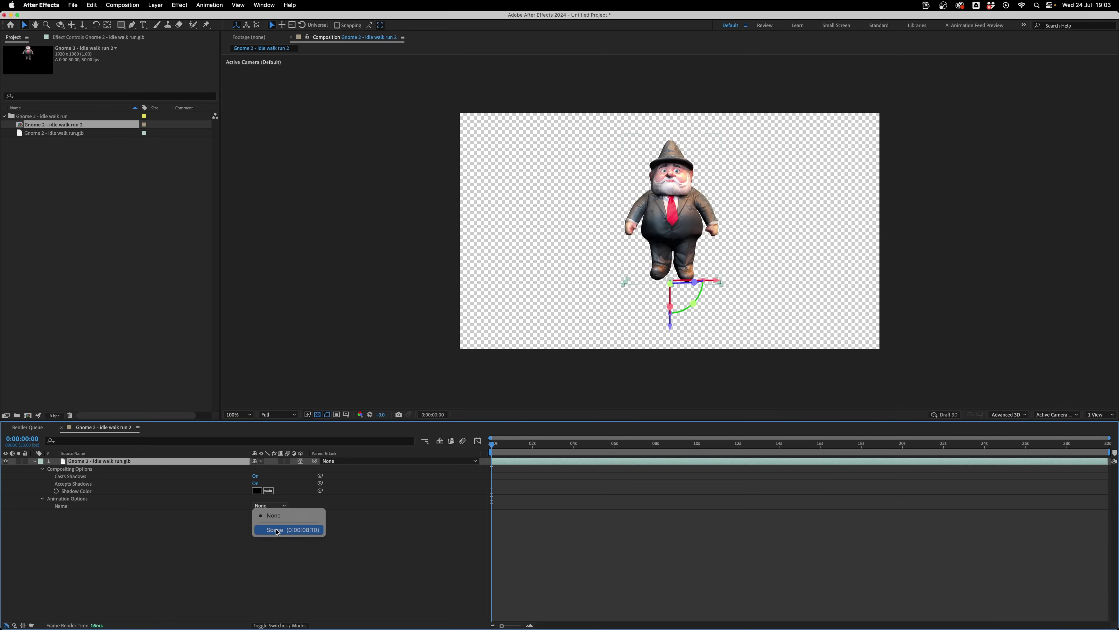
drag(494, 447, 527, 458)
Step: Add a new camera layer with default settings
right_click(184, 527)
mouse_move(218, 517)
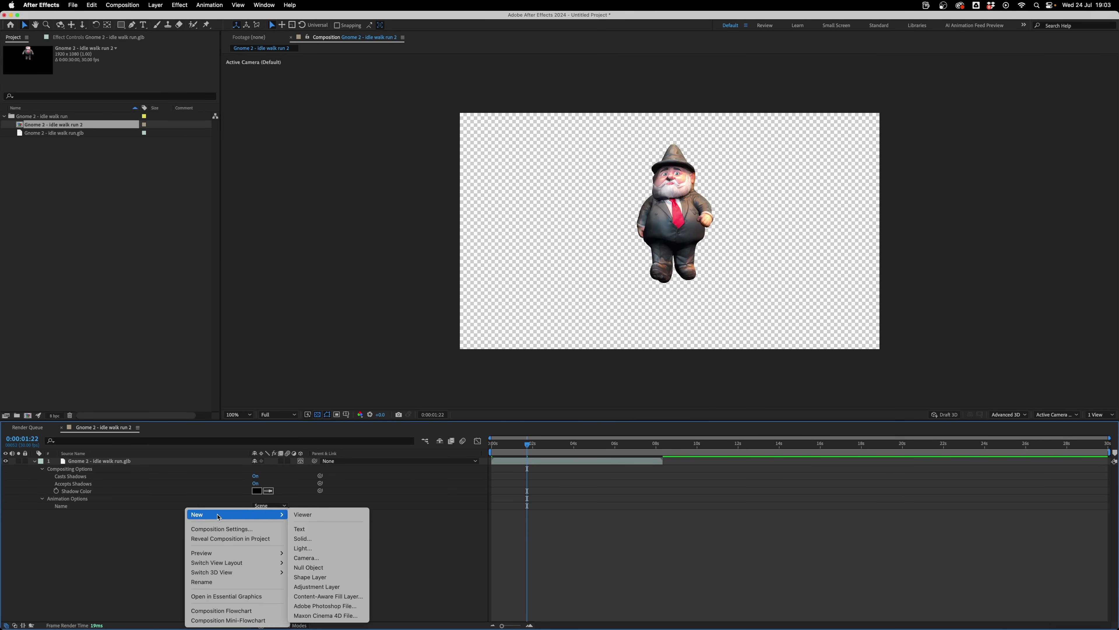
click(312, 558)
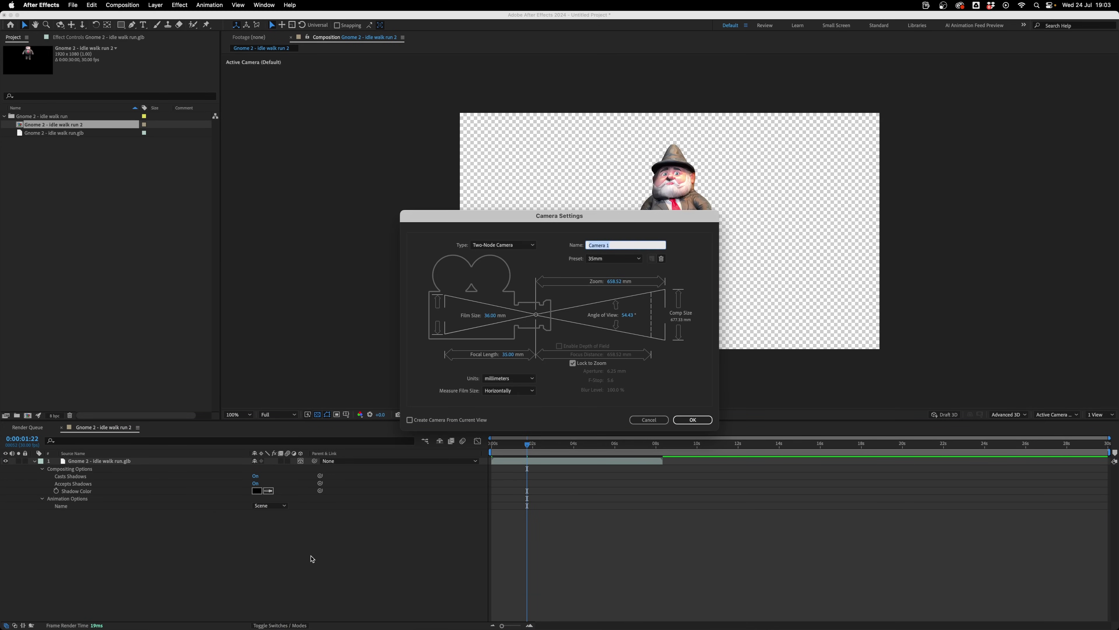
key(Return)
Step: Create a light gray solid layer
right_click(122, 509)
mouse_move(170, 514)
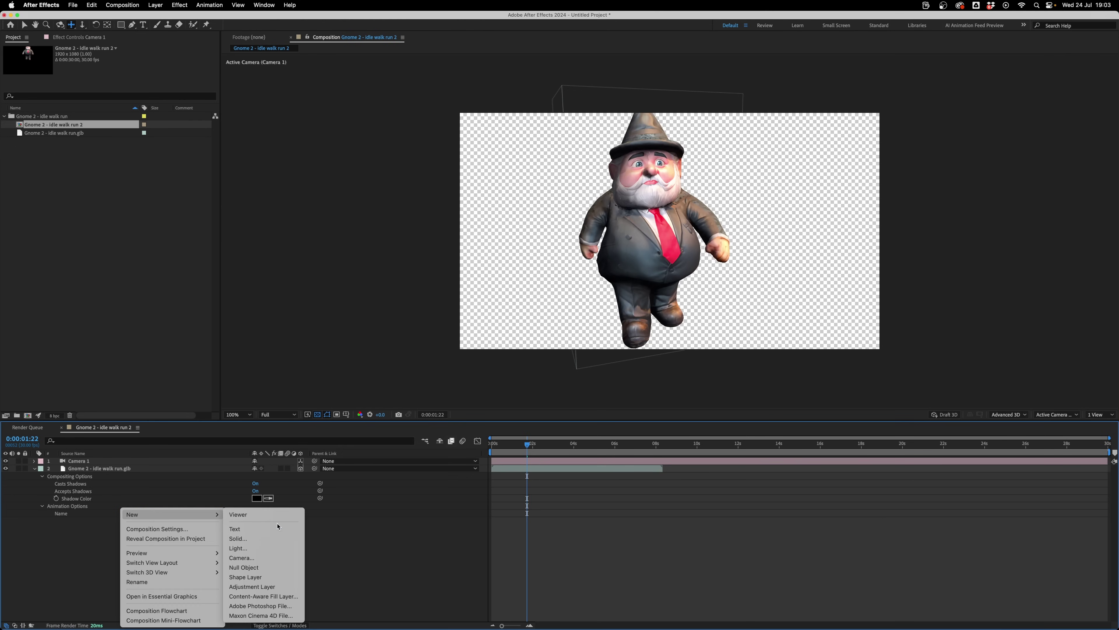
click(252, 539)
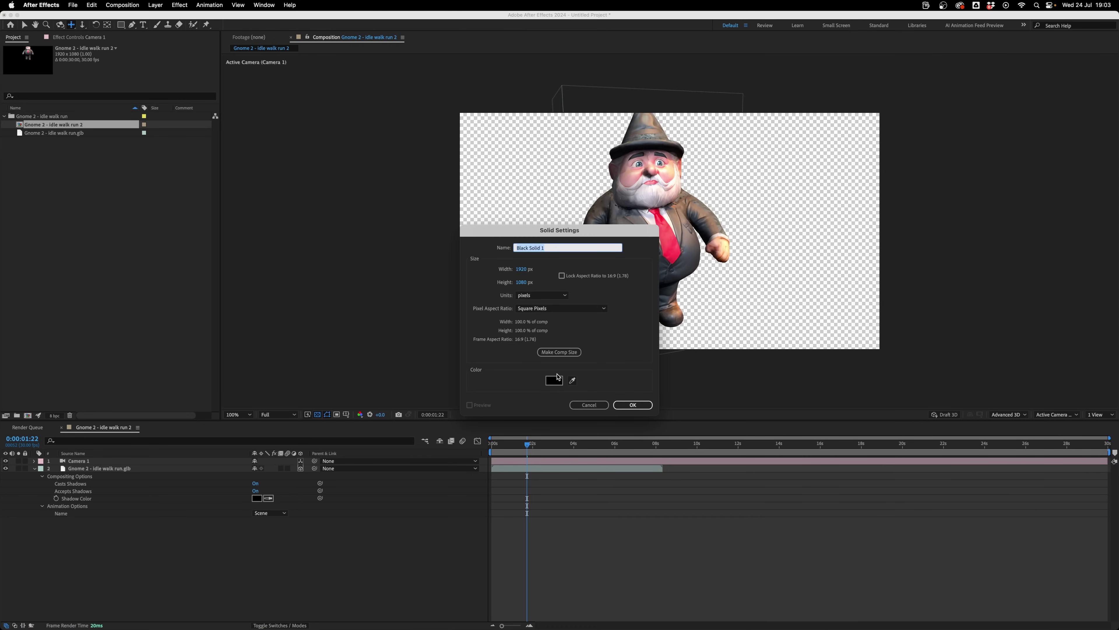
click(553, 380)
drag(526, 337, 425, 304)
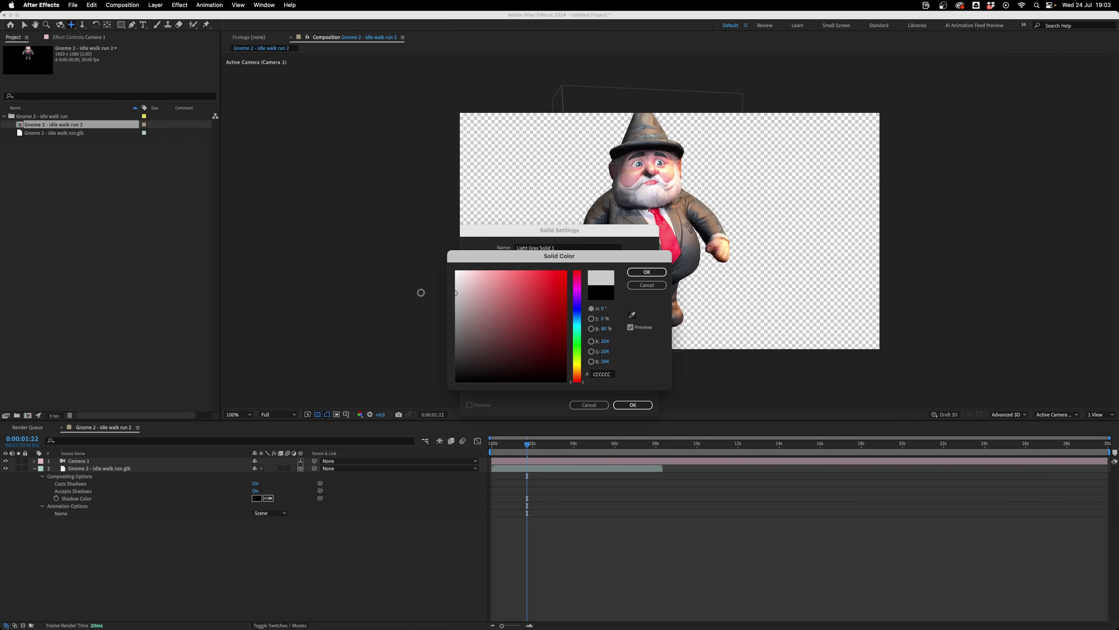
key(Return)
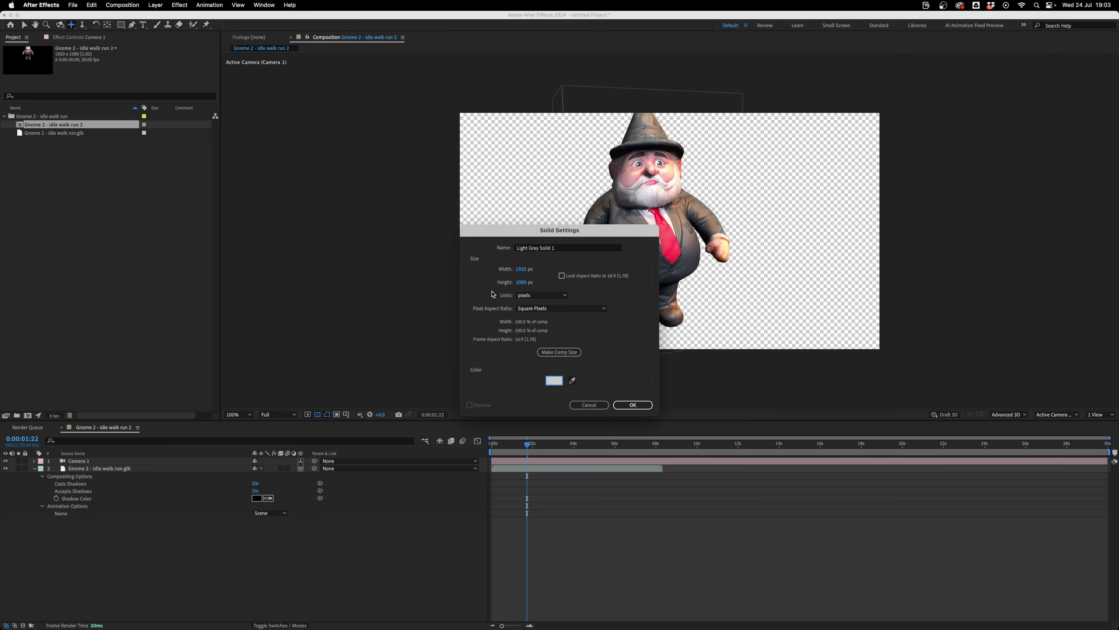
click(617, 405)
Step: Make the solid 3D and push it back behind the gnome
click(300, 461)
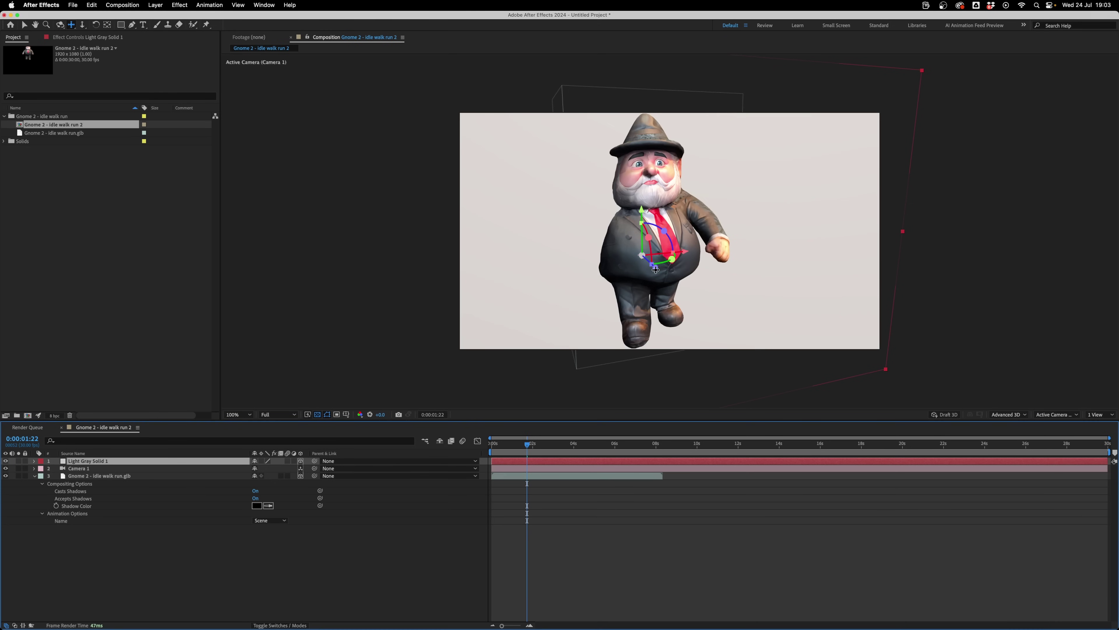
key(v)
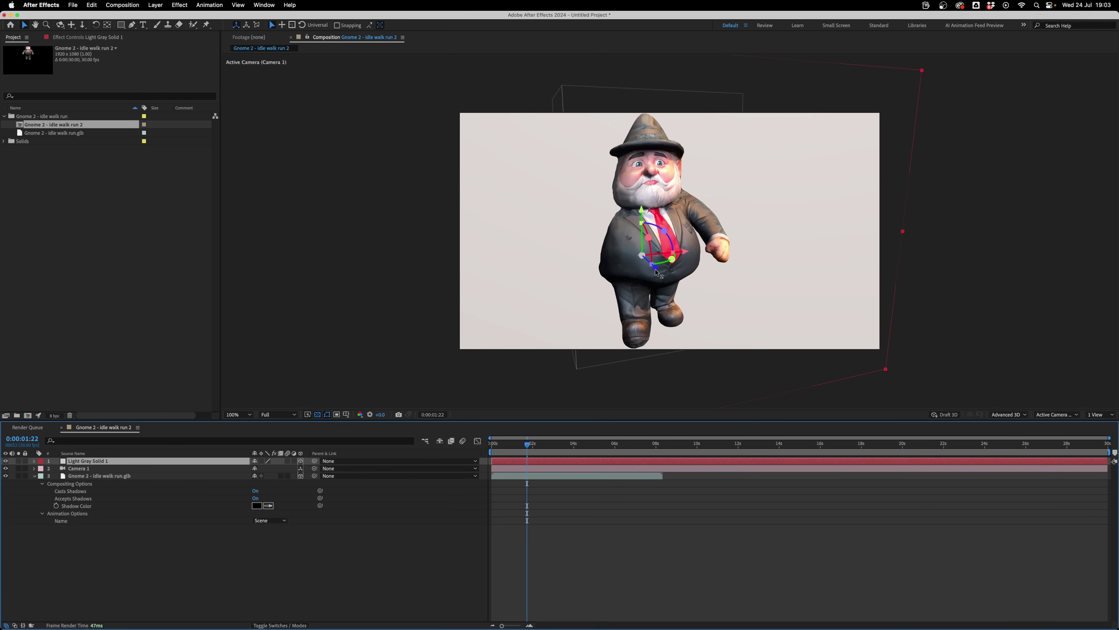
mouse_move(653, 265)
mouse_down()
mouse_move(683, 289)
mouse_move(650, 270)
mouse_up()
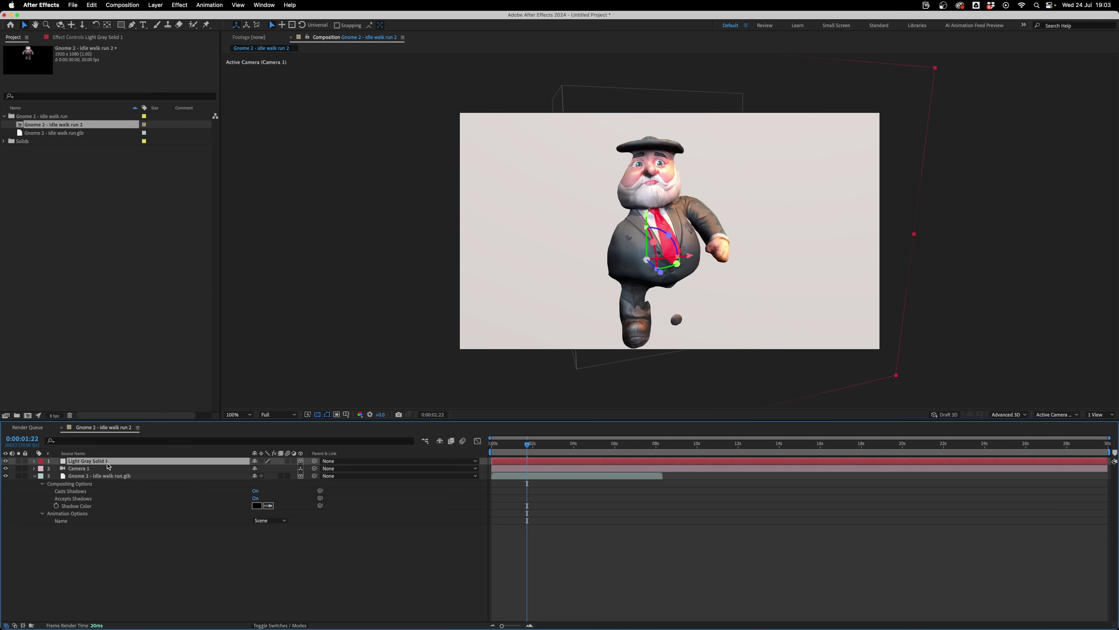
Step: Set the solid's X Rotation to 90°, lower it under the gnome, and play from the start
key(r)
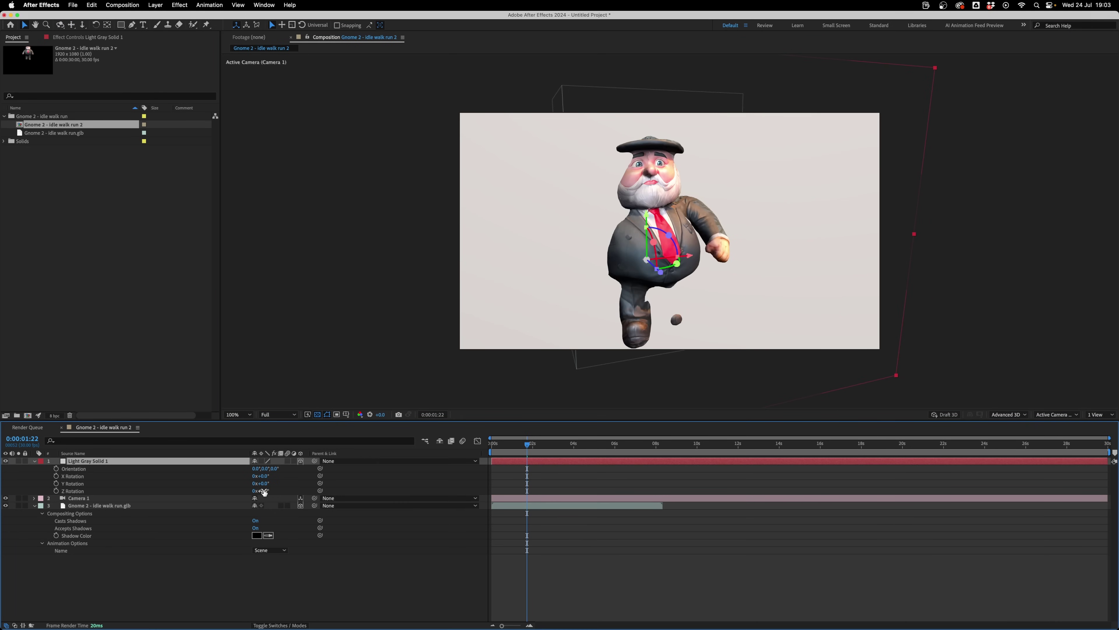
click(265, 475)
text(90)
key(Return)
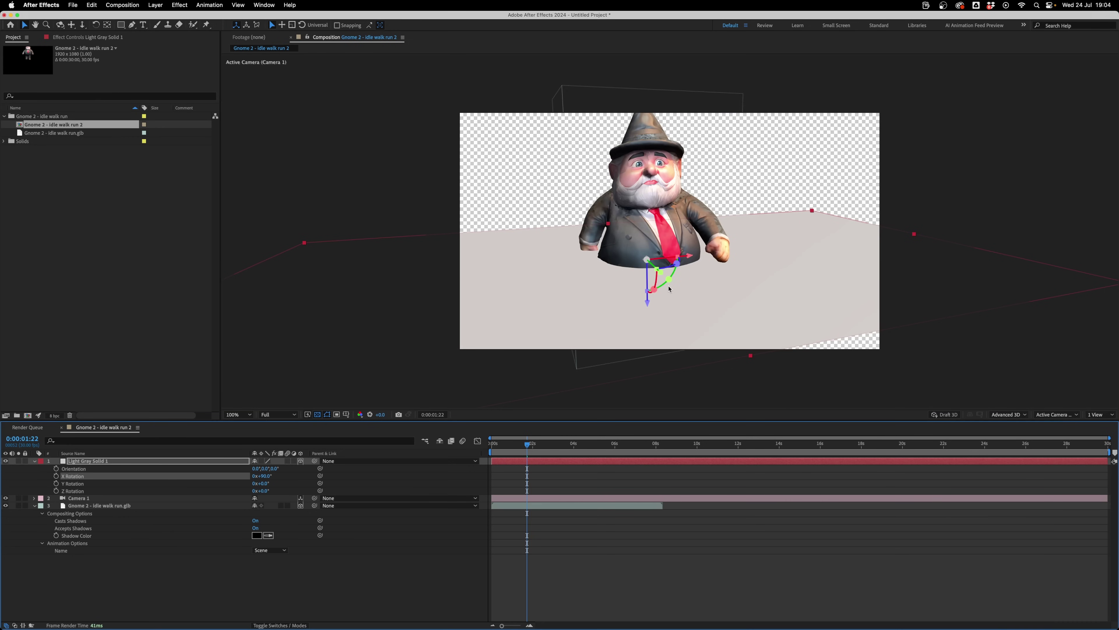
drag(669, 289, 701, 360)
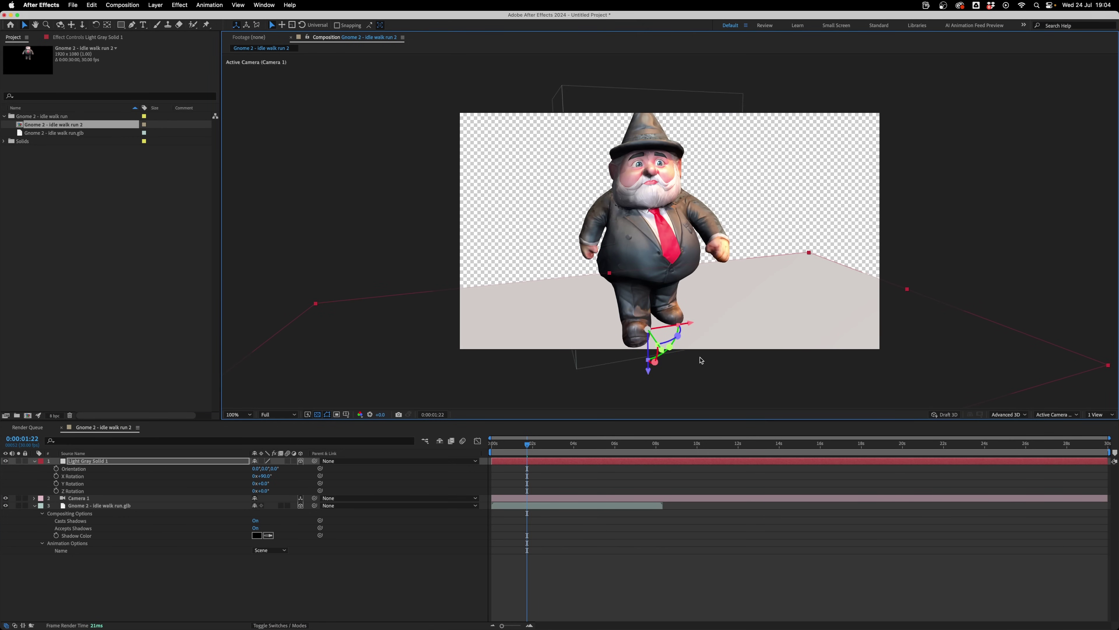
click(495, 445)
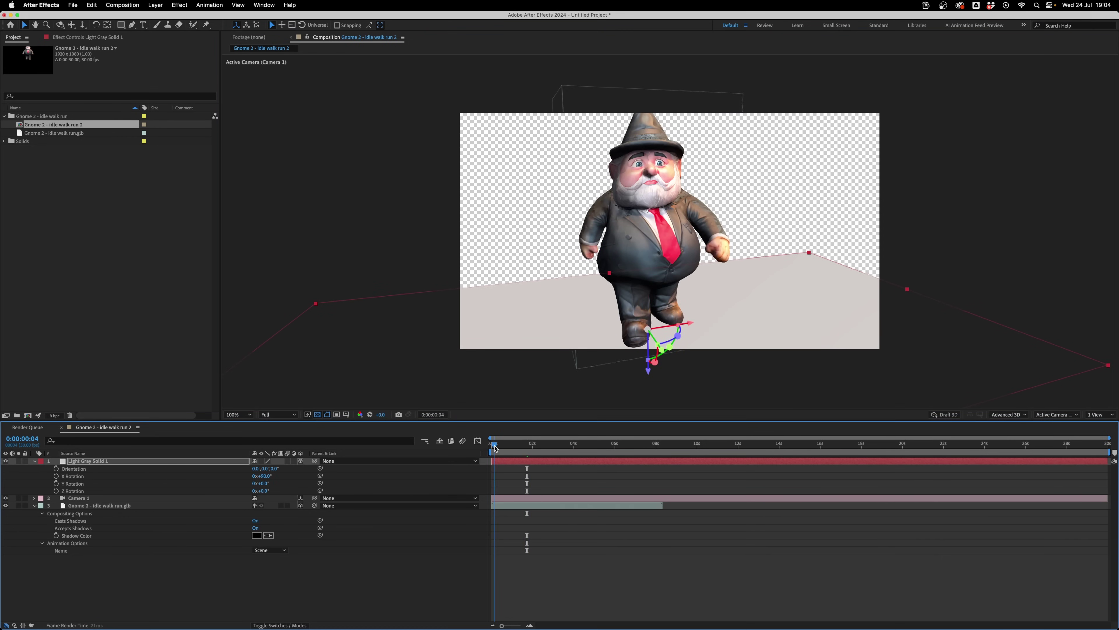
key(space)
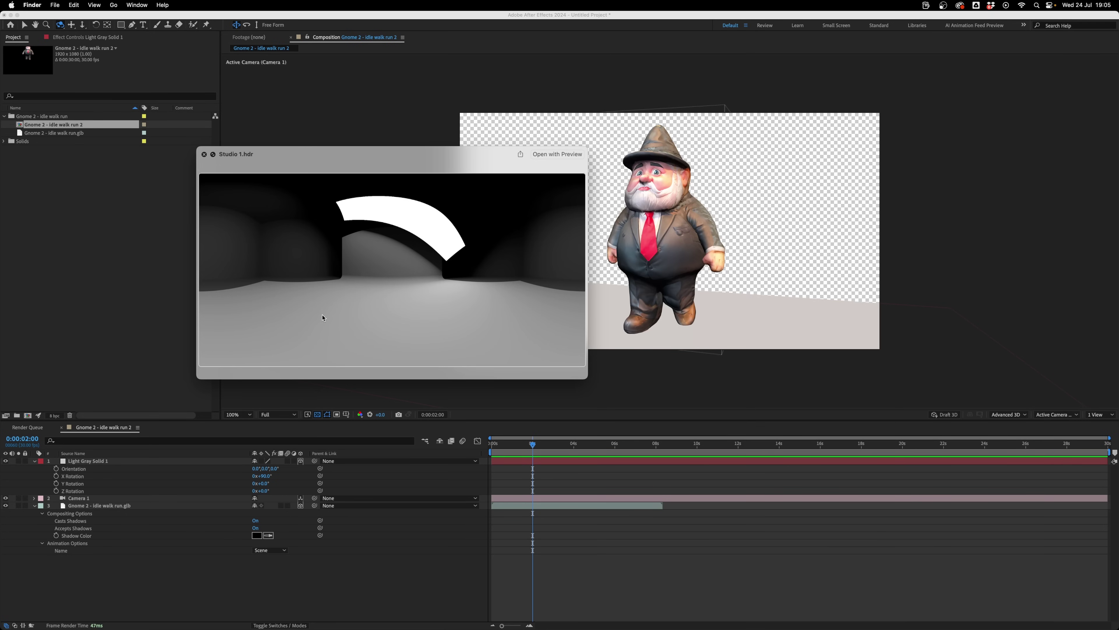
Step: Bring Studio 1.hdr into the composition as a hidden layer
drag(321, 375, 135, 465)
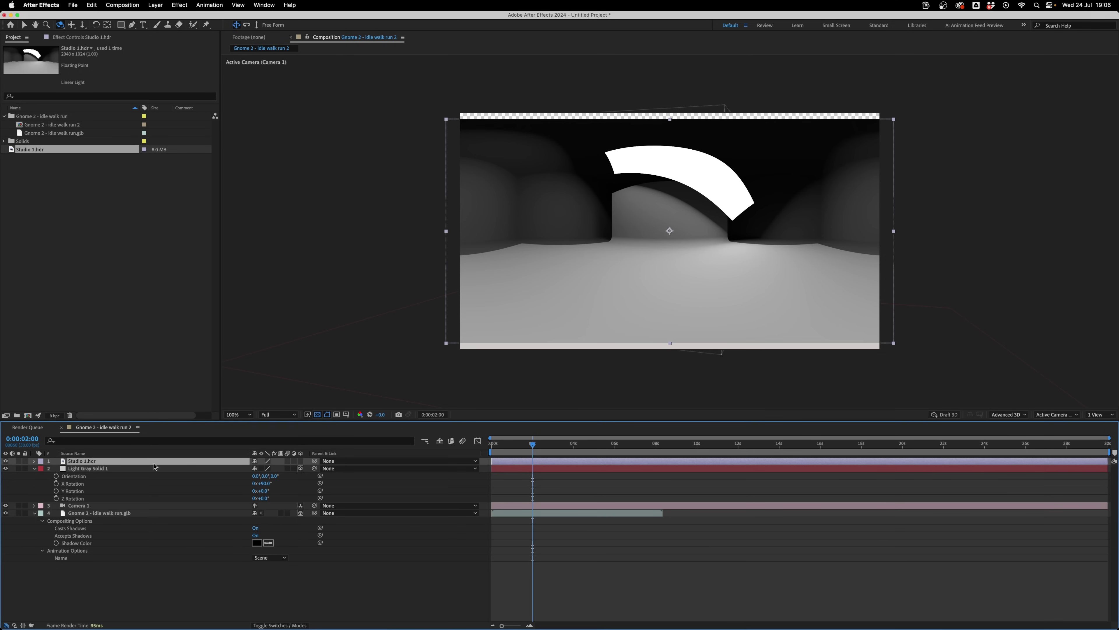
click(5, 461)
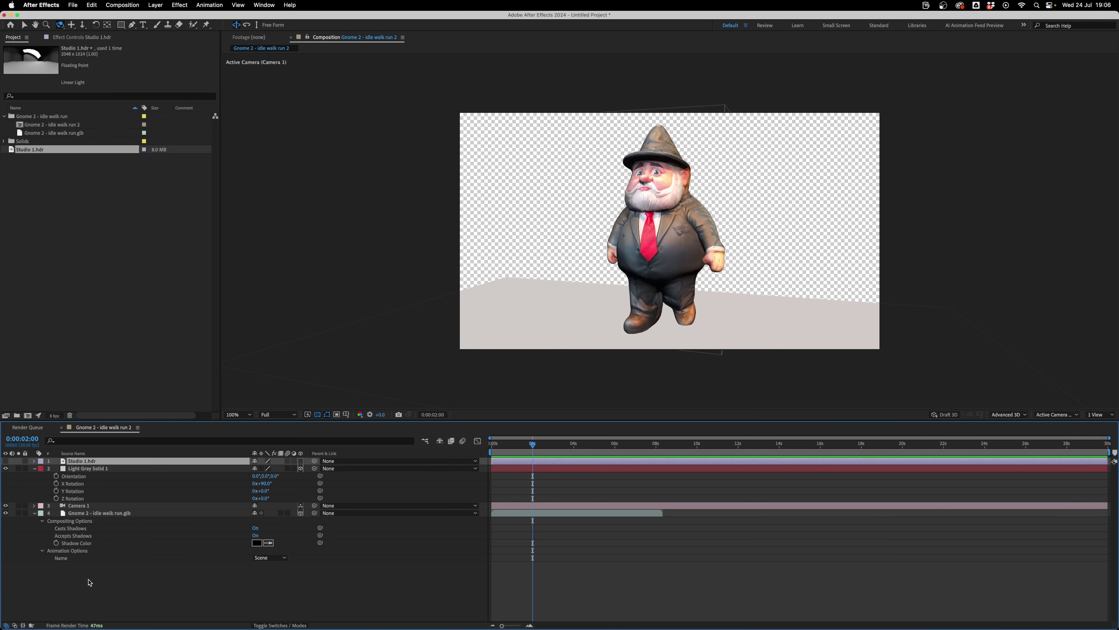
click(102, 571)
Step: Add an Environment light sourced from Studio 1.hdr at 130% intensity
right_click(111, 573)
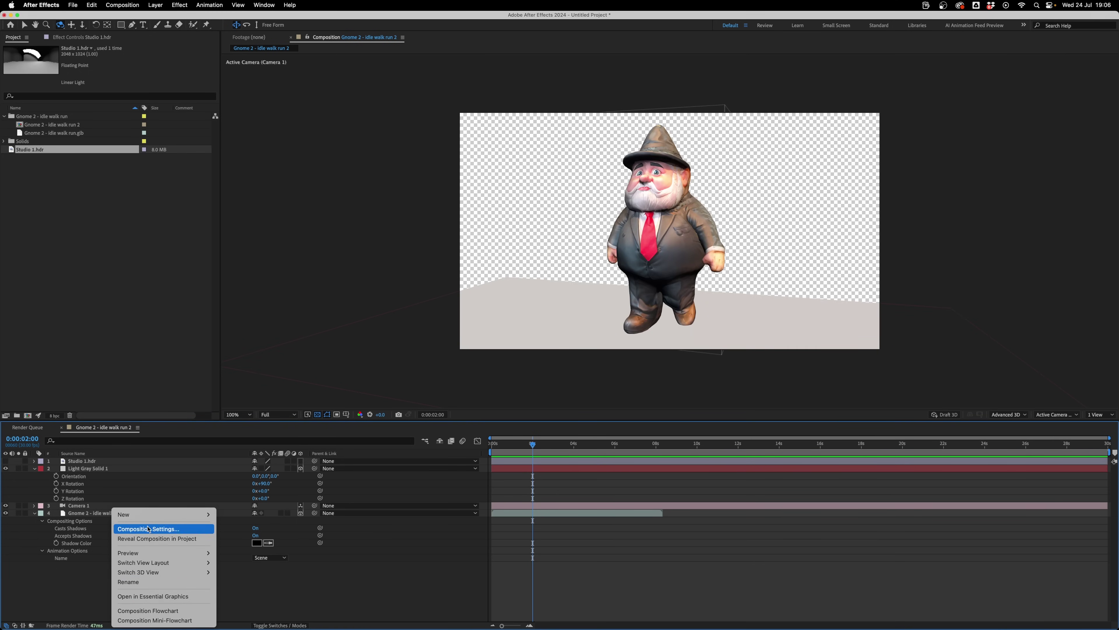
mouse_move(157, 514)
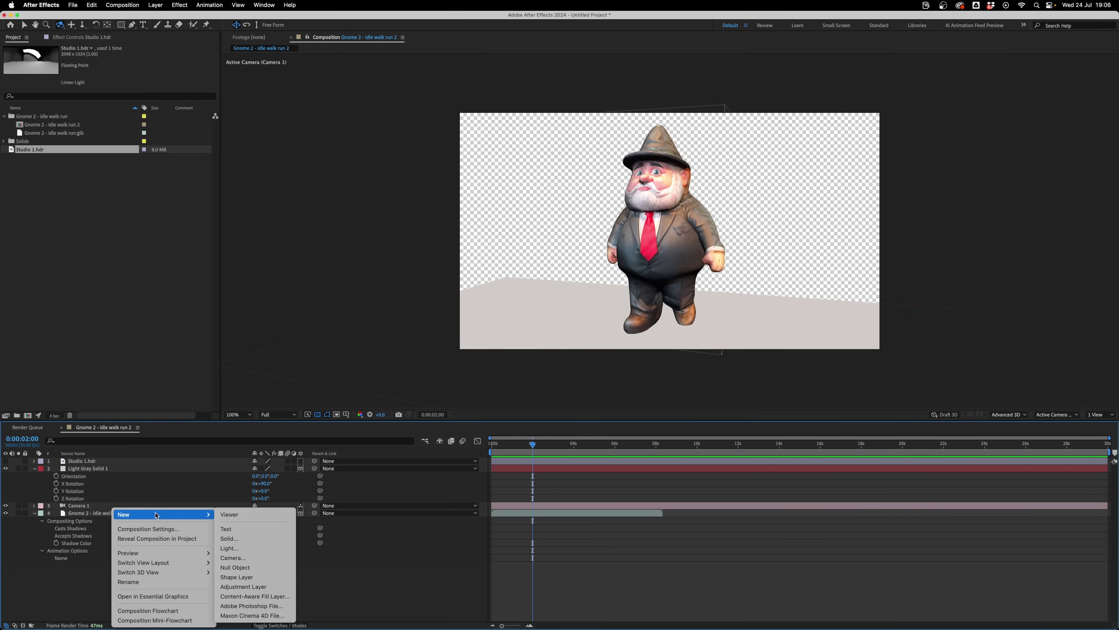
click(243, 549)
click(568, 247)
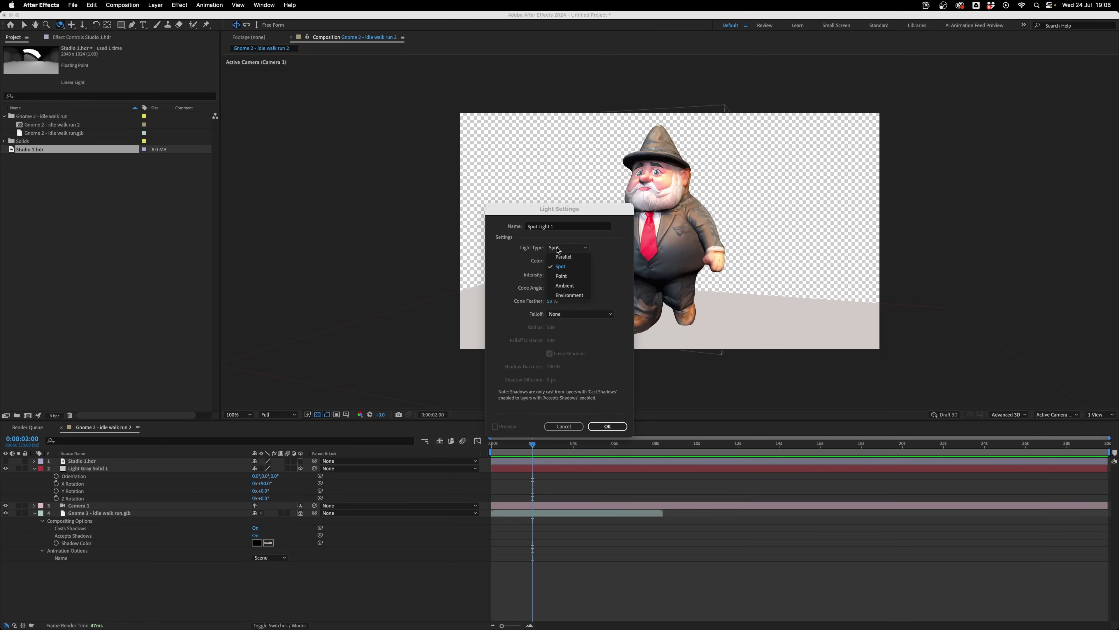
click(571, 295)
click(608, 426)
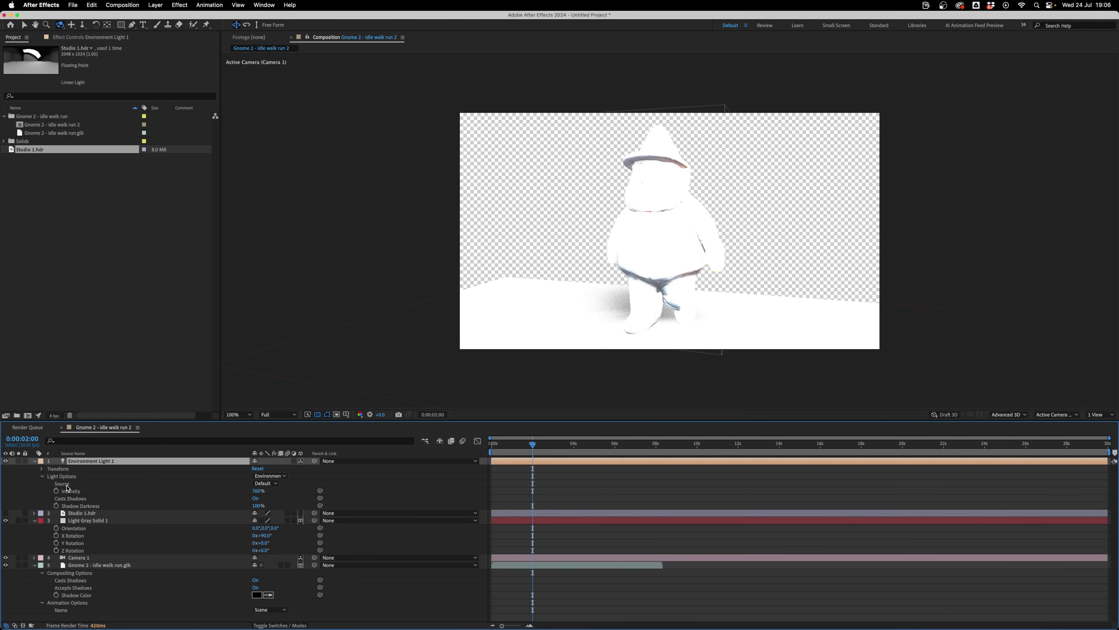
click(267, 483)
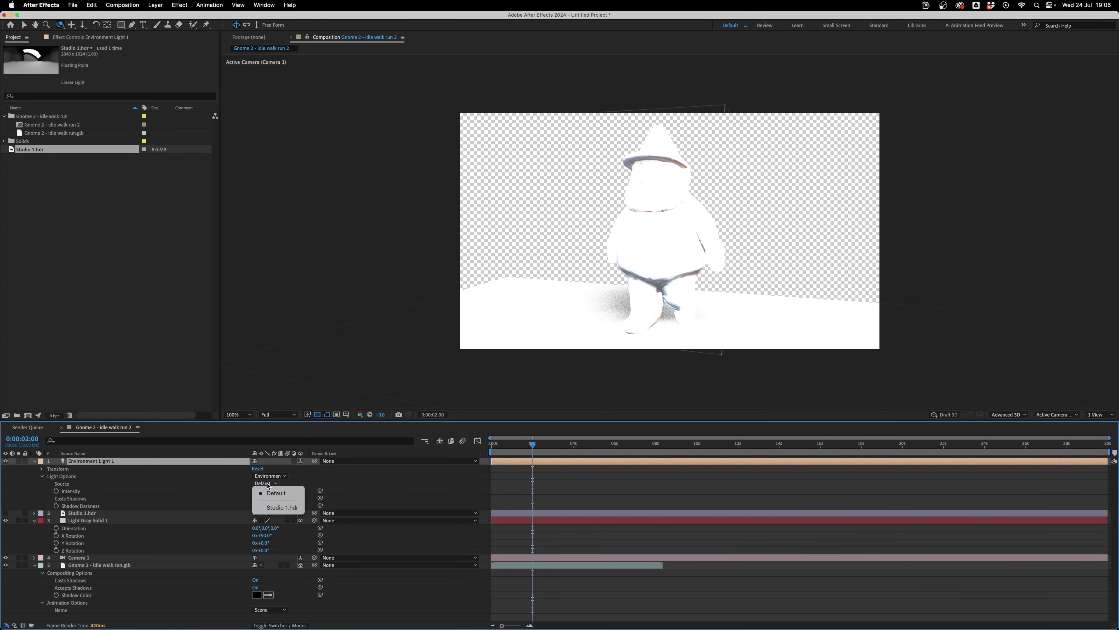
click(282, 507)
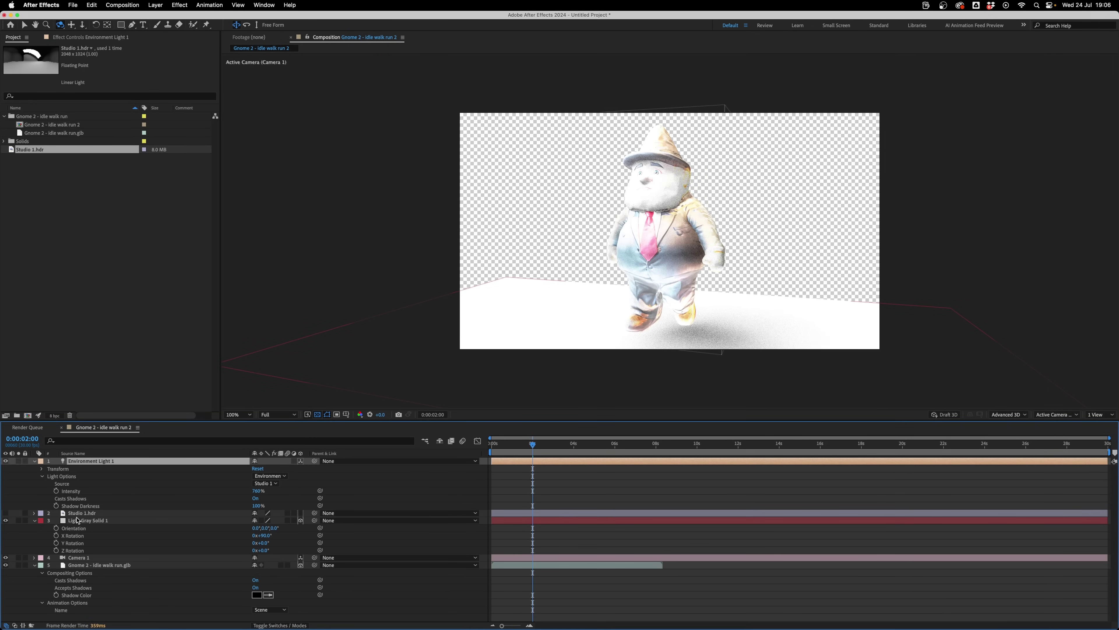
click(258, 491)
text(130)
key(Return)
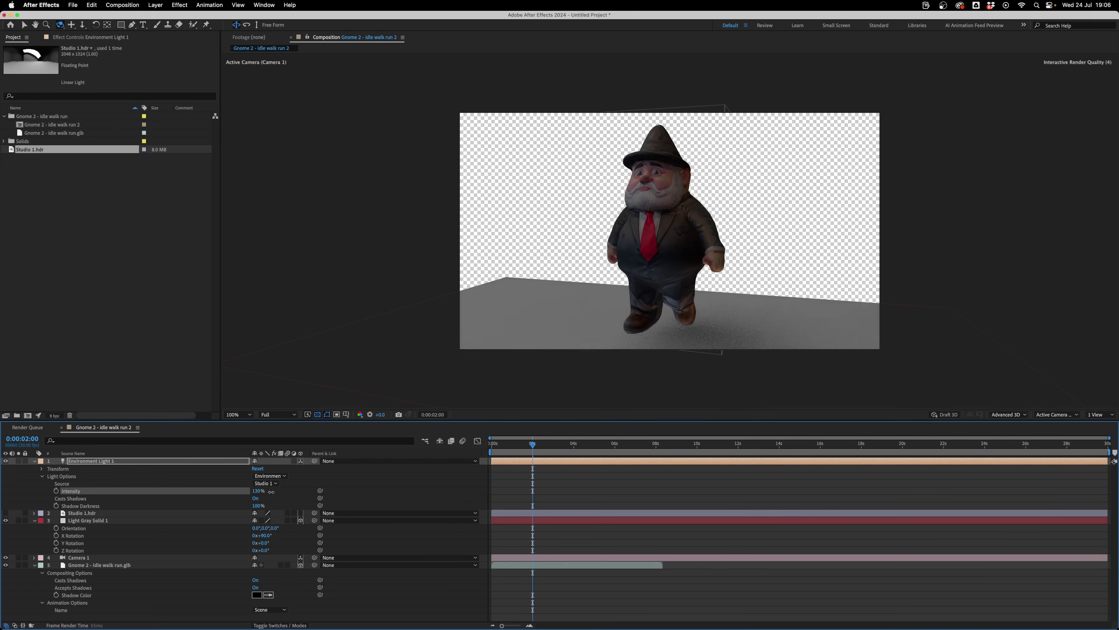
Step: Raise the light to about 157%, then fit the Advanced 3D shadow box to the scene, keeping Half resolution
drag(271, 492, 284, 491)
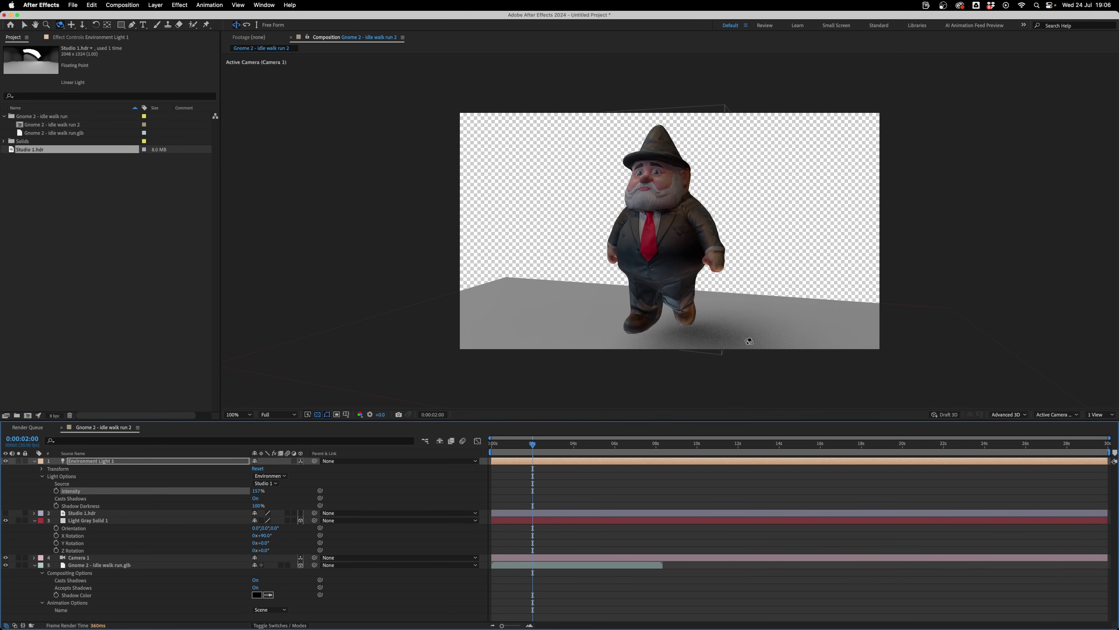
click(1001, 414)
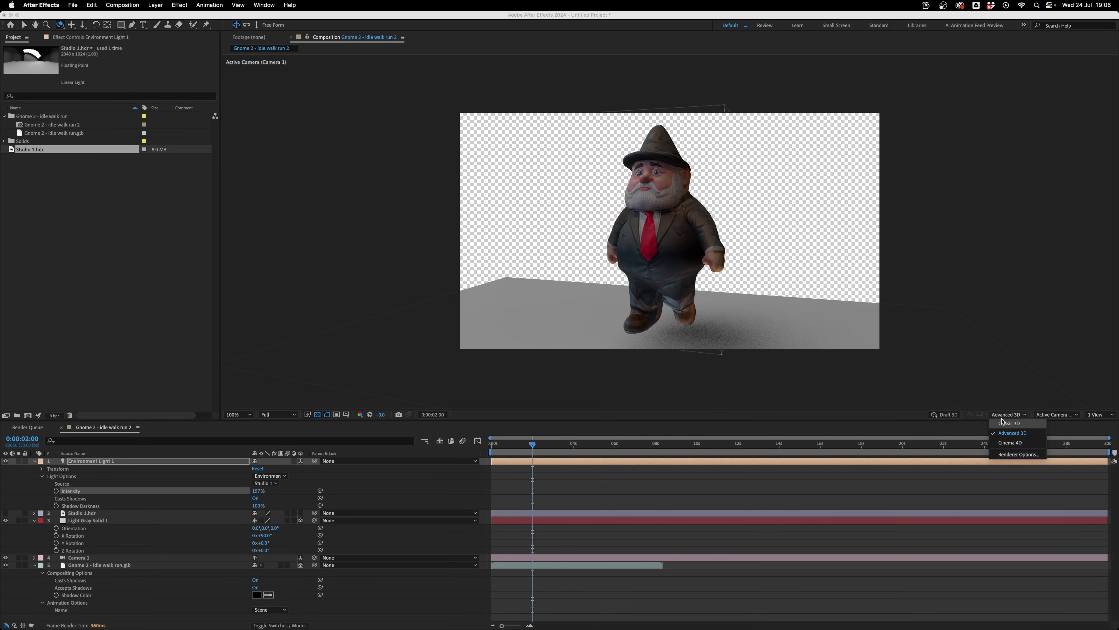
click(1001, 454)
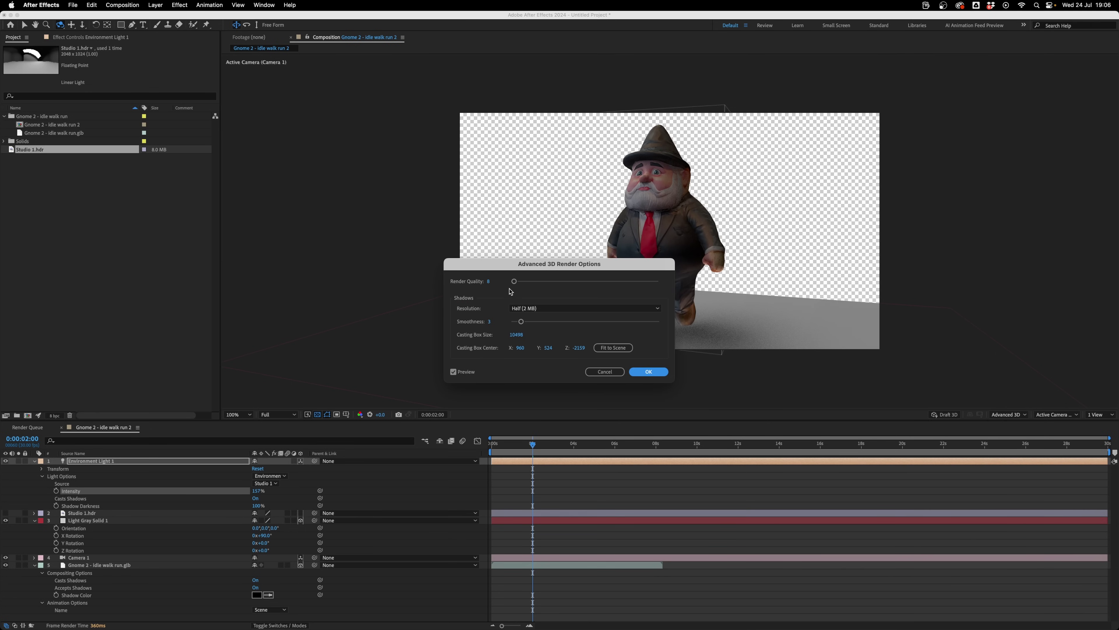
click(532, 309)
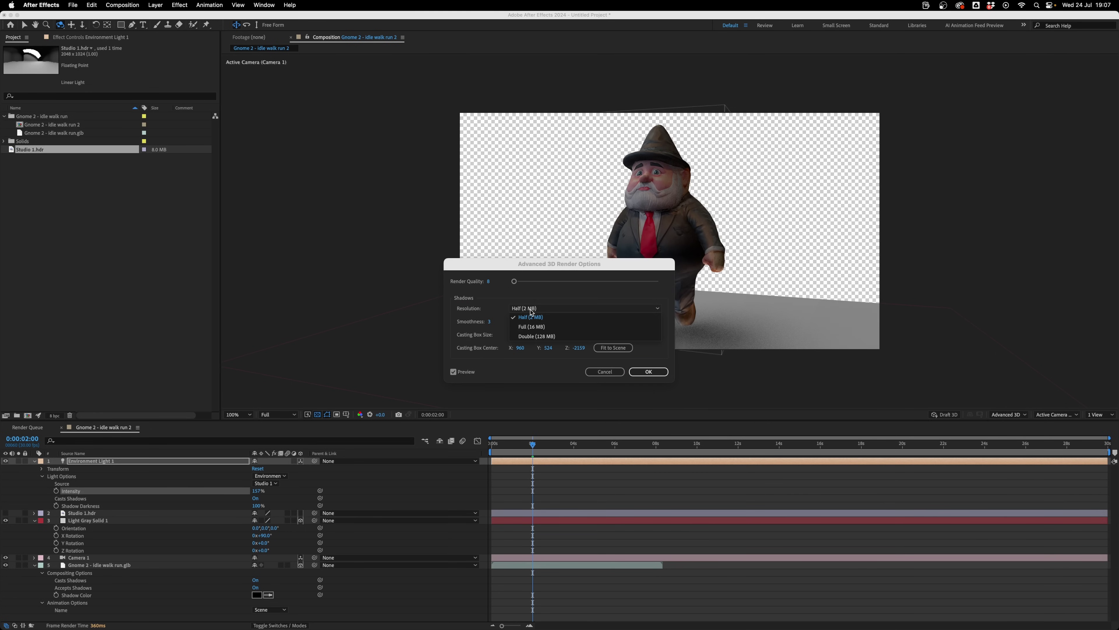
click(488, 307)
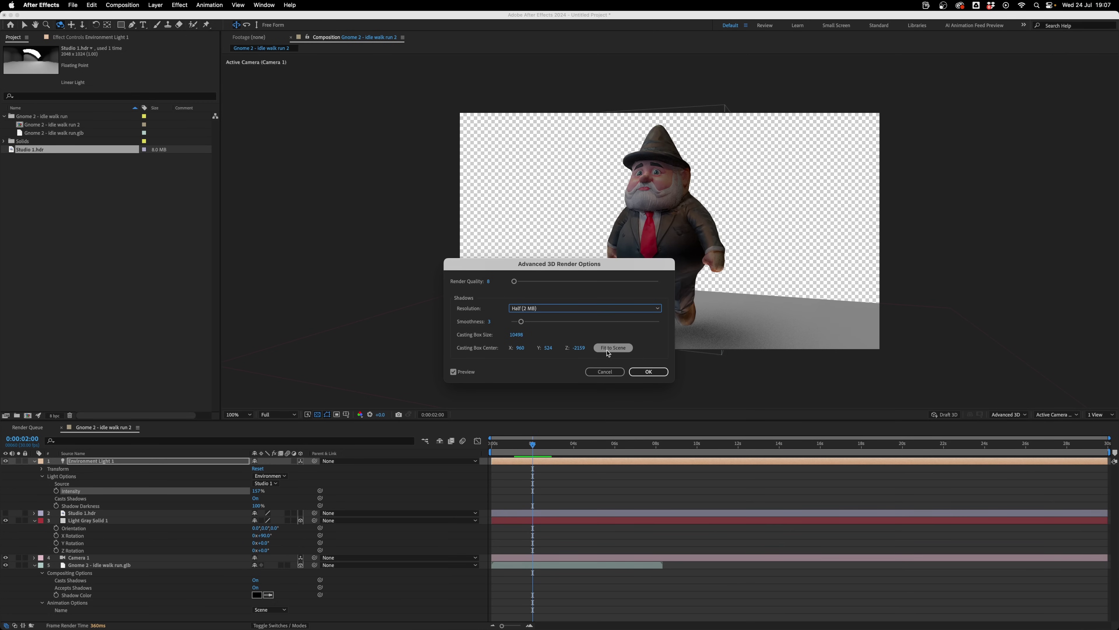
click(607, 348)
click(611, 348)
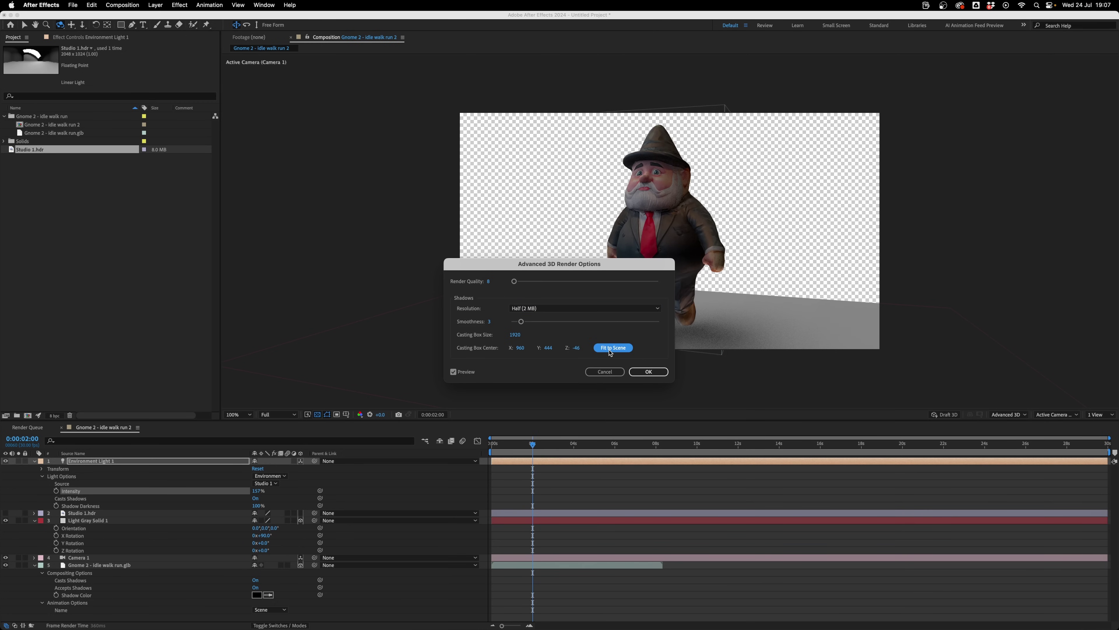
click(647, 372)
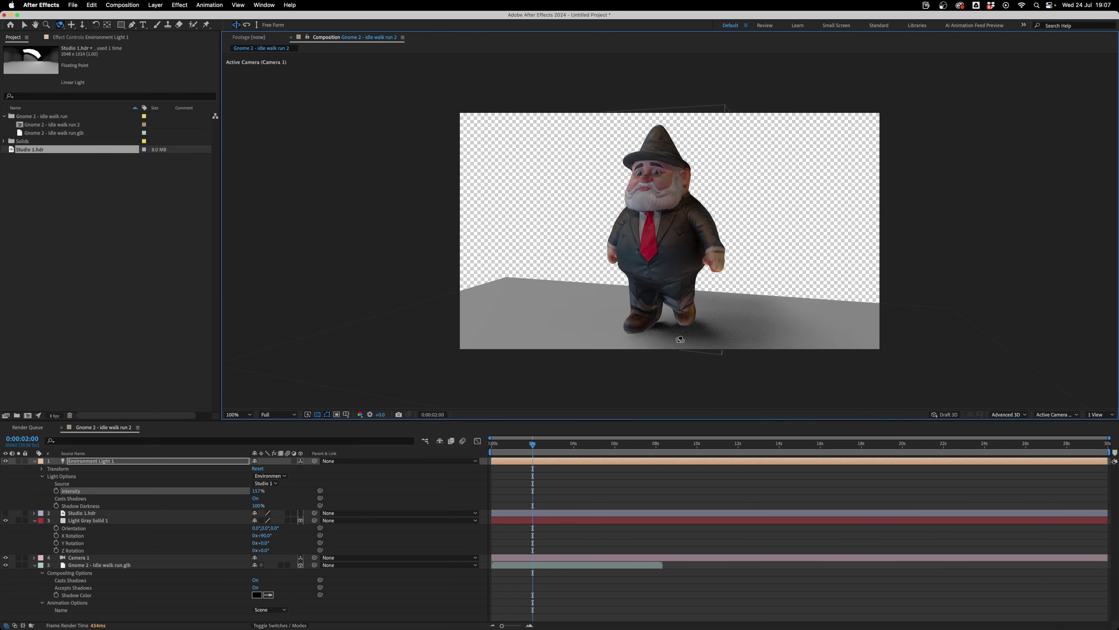
Step: Scale up the Light Gray Solid 1 floor to fill the background and reframe the camera
click(116, 521)
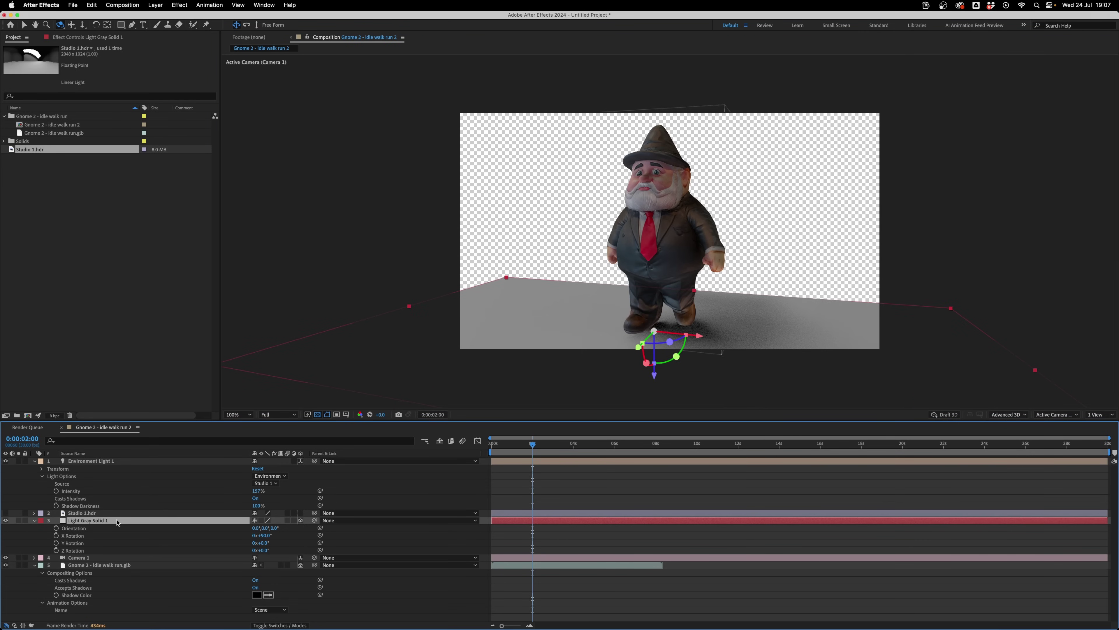
key(s)
drag(266, 528, 759, 462)
key(F2)
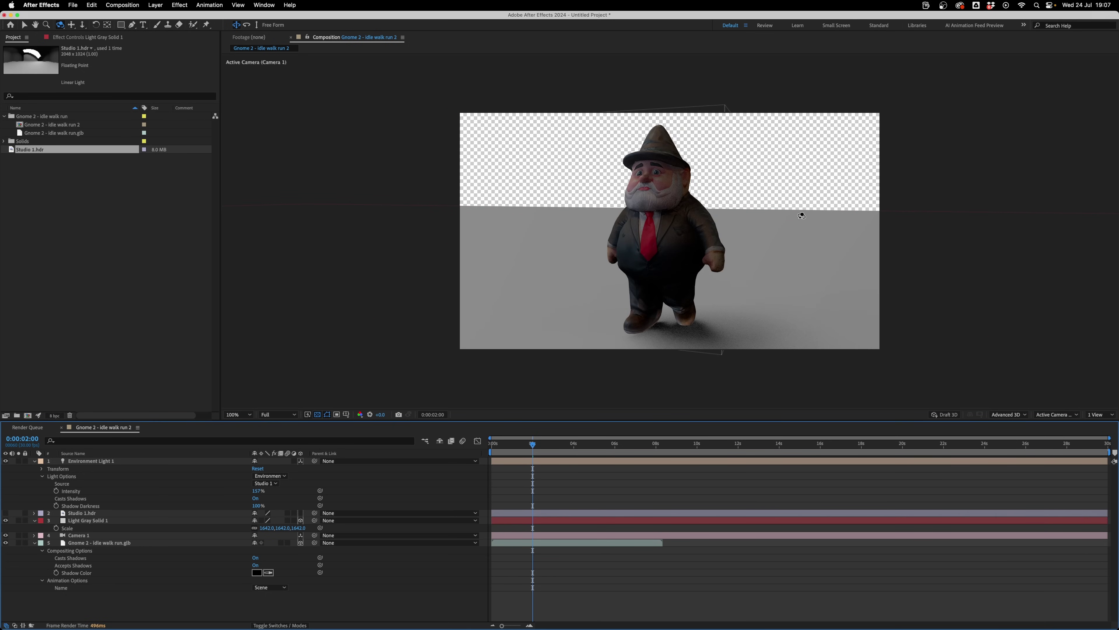
drag(848, 240, 572, 289)
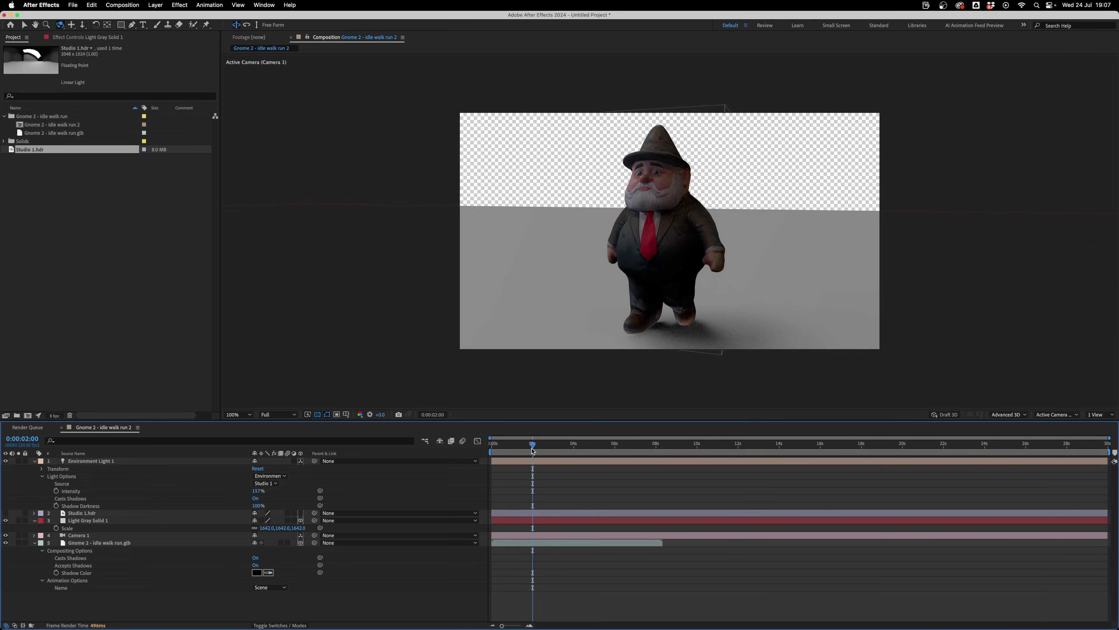
Step: Rotate Environment Light 1 to 1x+113° on X and play back to compare the shadow
click(114, 461)
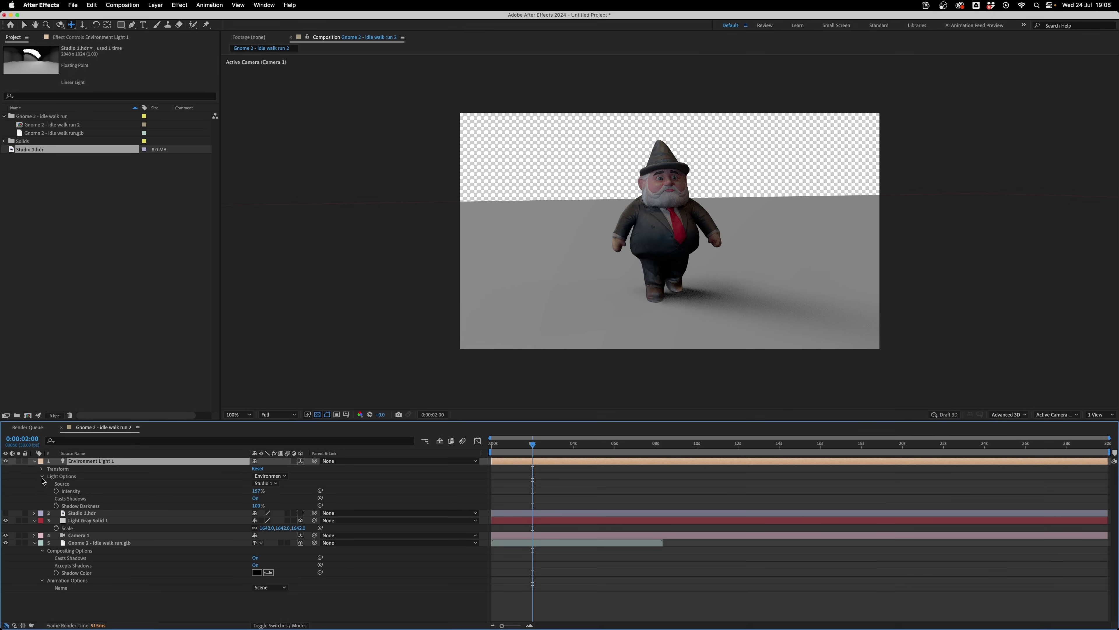
click(43, 468)
drag(261, 476, 326, 469)
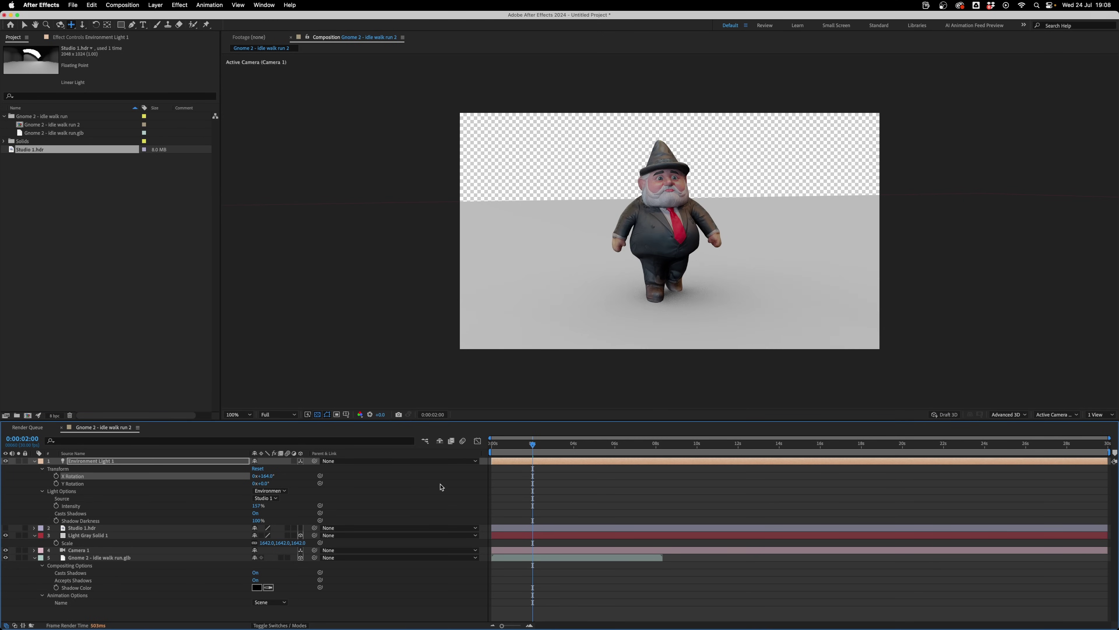
click(593, 578)
key(space)
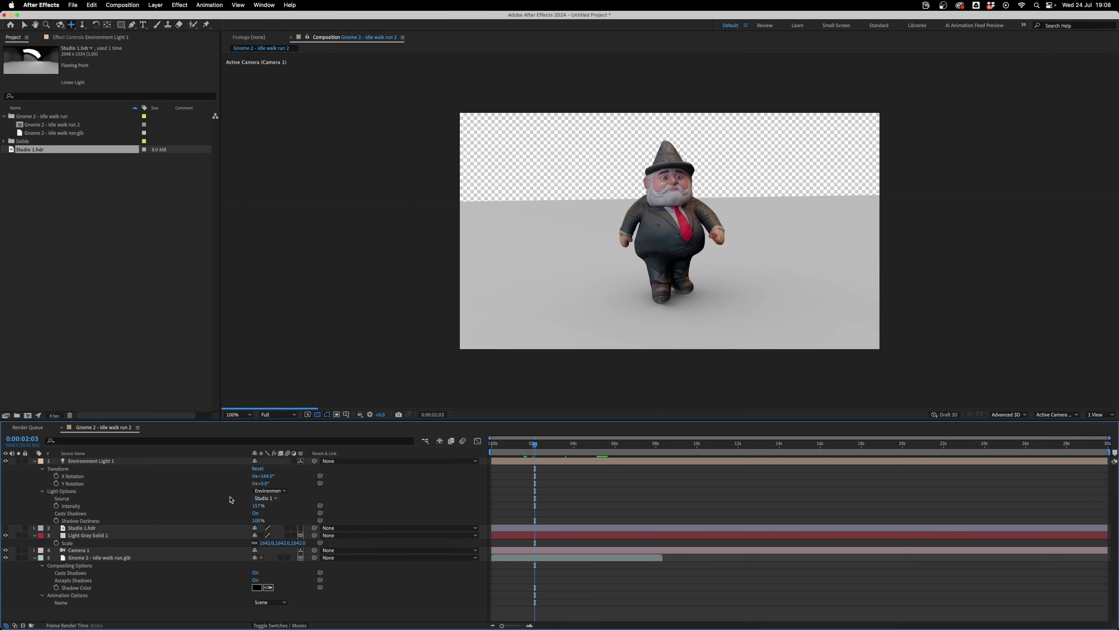
click(33, 557)
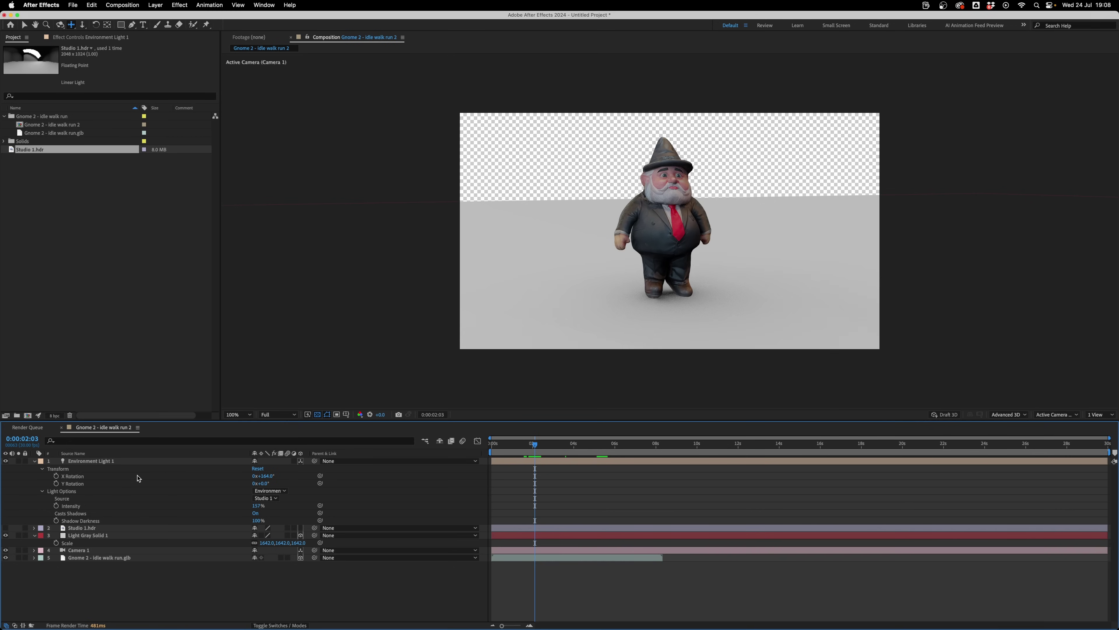
click(6, 462)
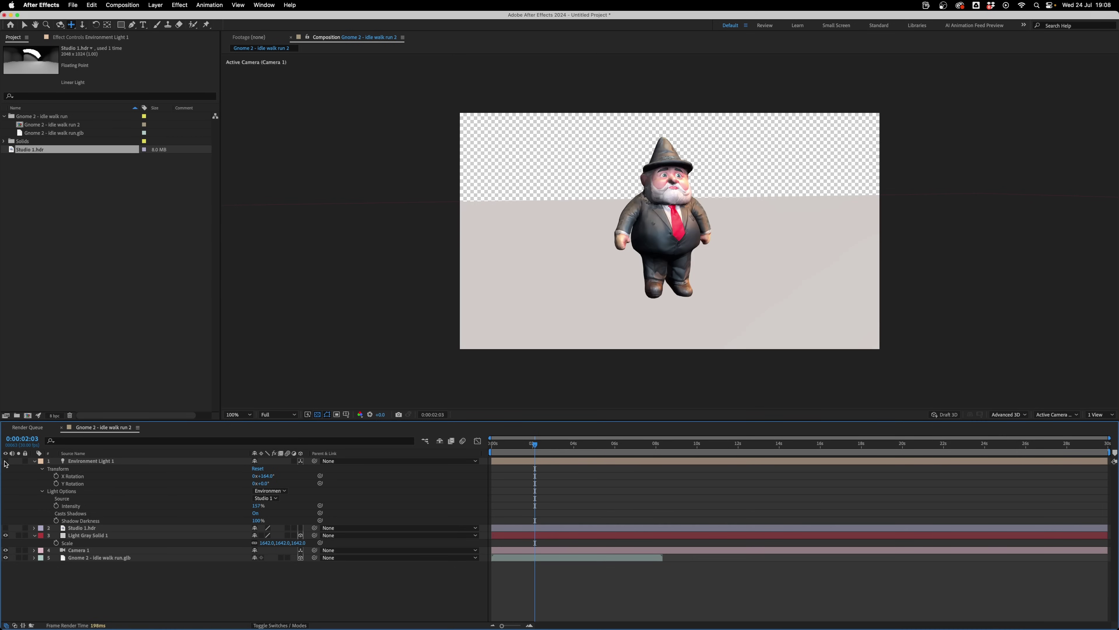
drag(511, 449, 551, 449)
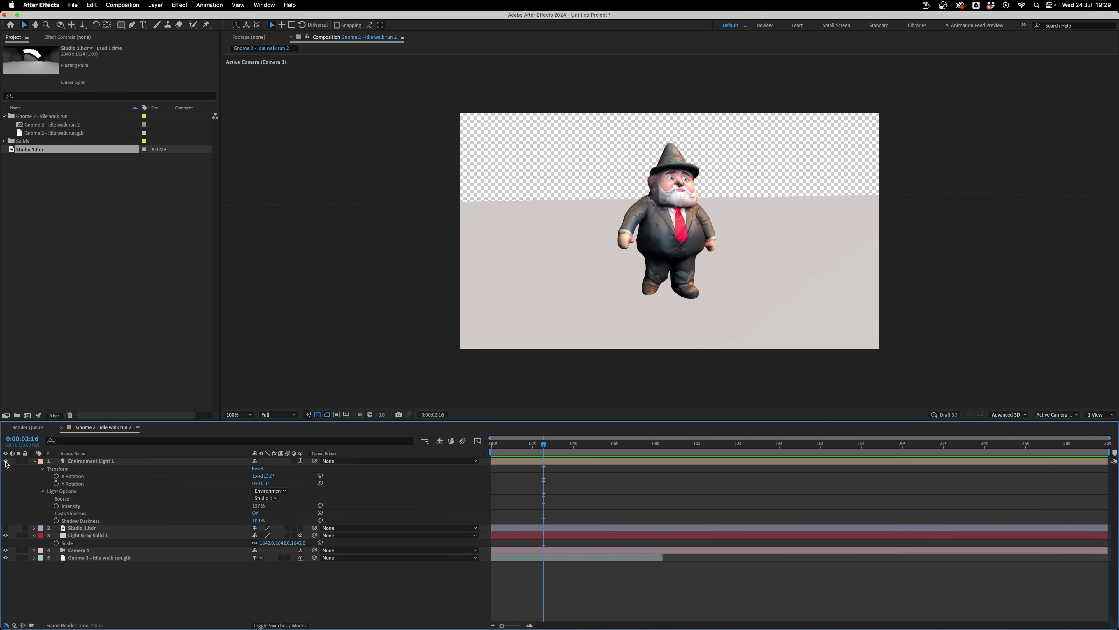
Step: Add Spot Light 1 to the composition
right_click(30, 494)
mouse_move(70, 499)
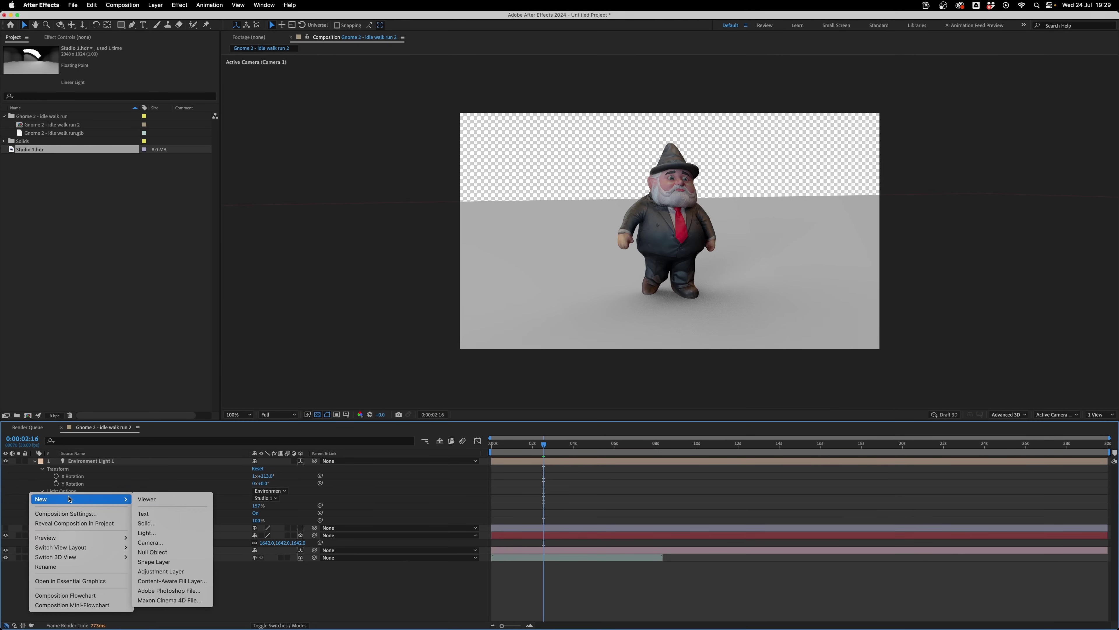
click(170, 533)
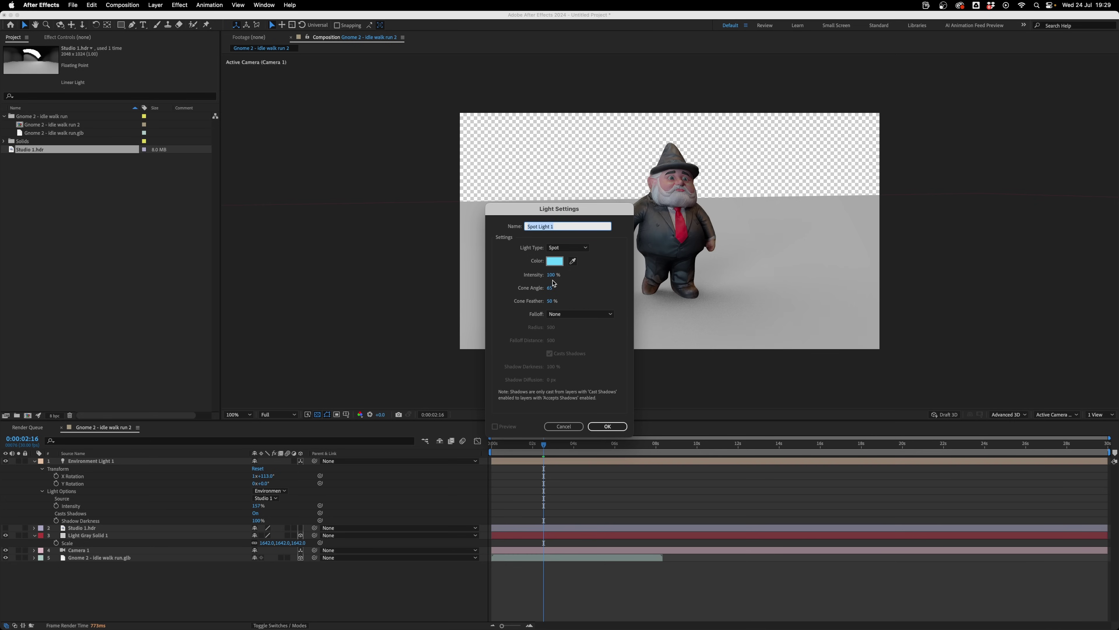
click(600, 426)
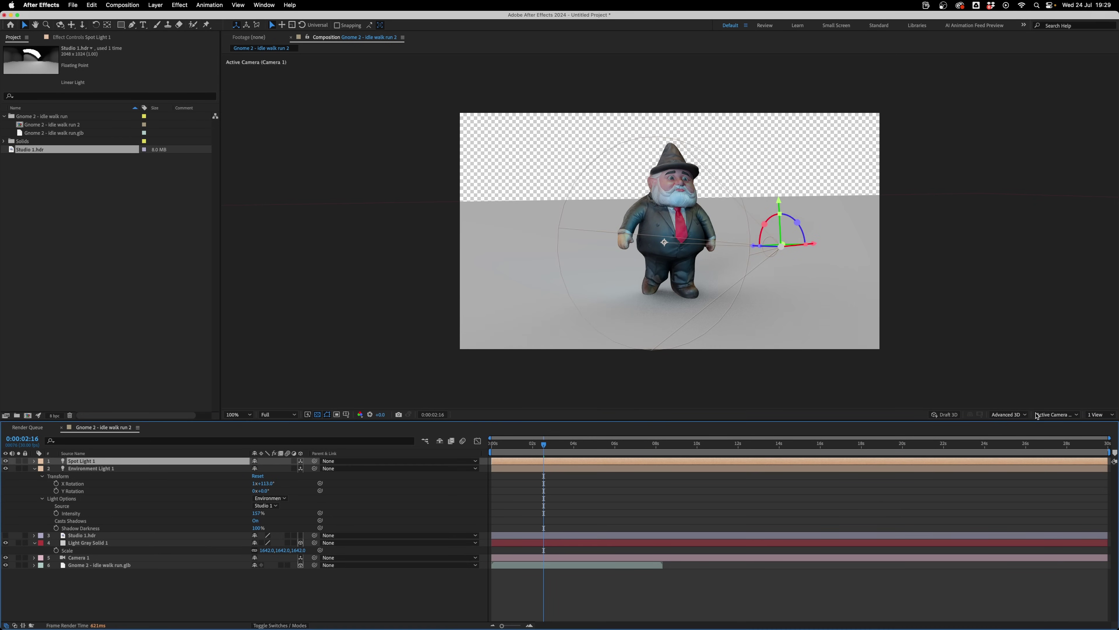
Step: Switch the viewer to 2 Views with a top view at 100% beside the camera view
click(1093, 415)
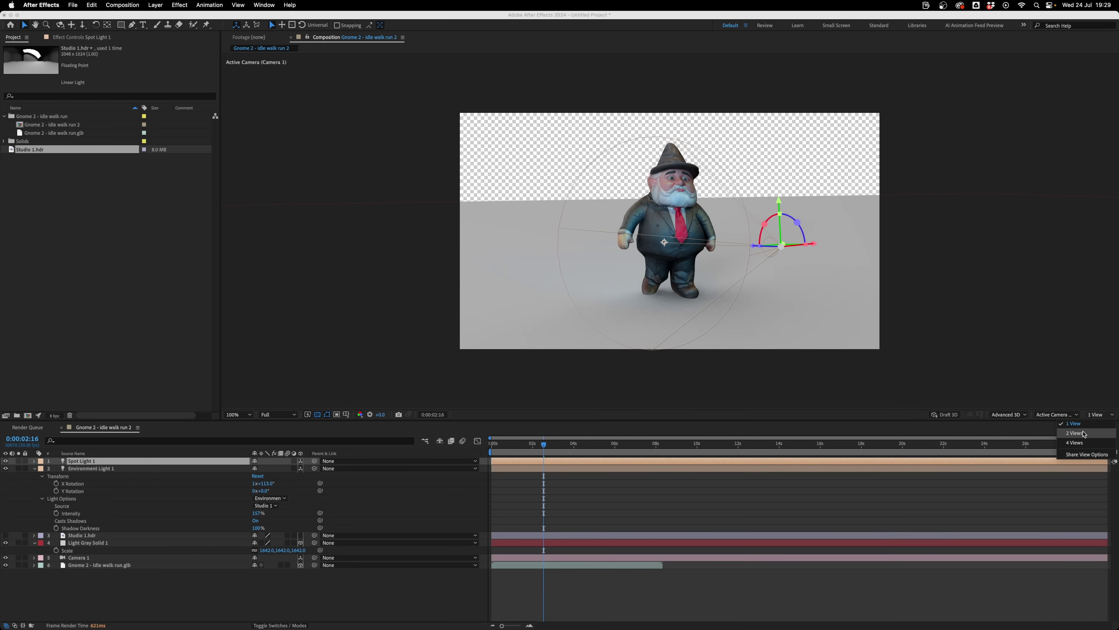
click(1084, 434)
click(501, 333)
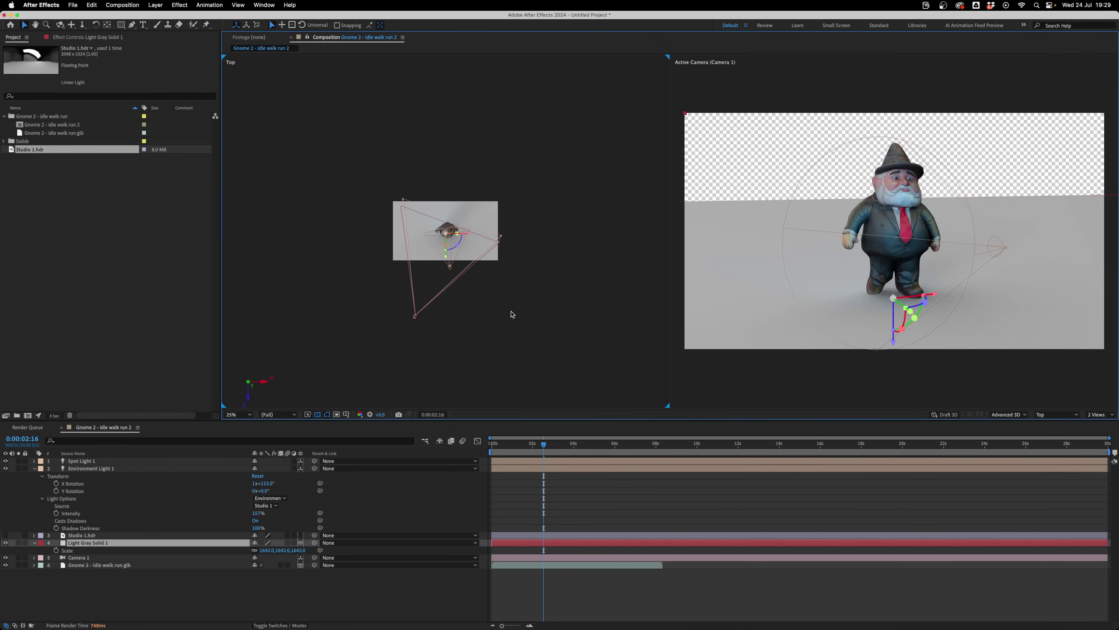
click(1048, 417)
click(1009, 415)
key(c)
drag(528, 318, 454, 292)
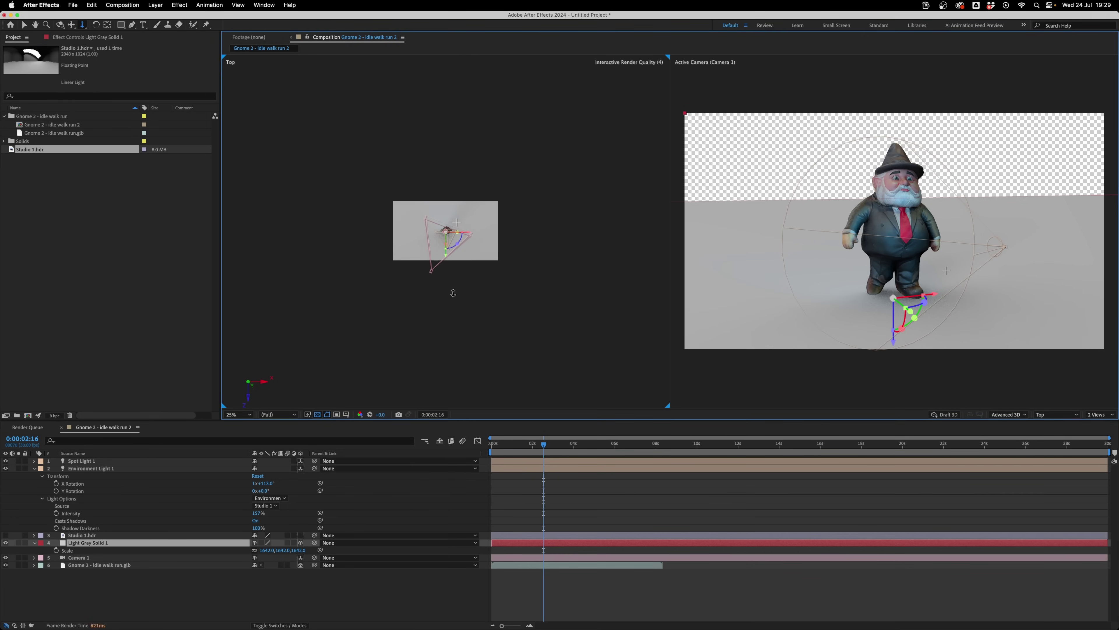
key(slash)
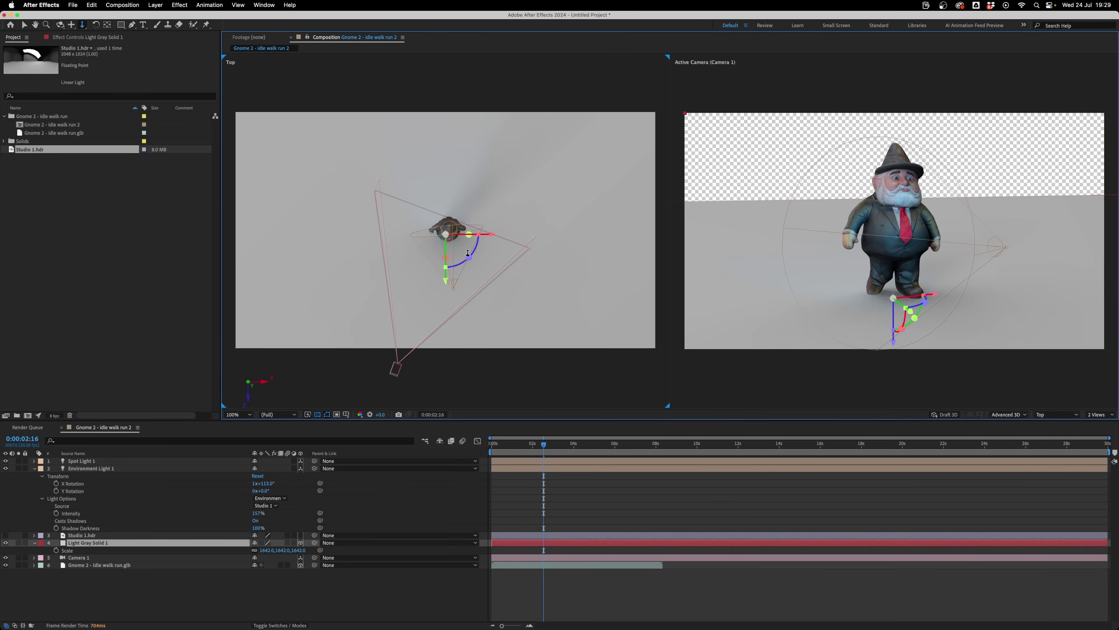
key(v)
Step: Reposition Spot Light 1 and raise its Intensity to 699%
click(81, 461)
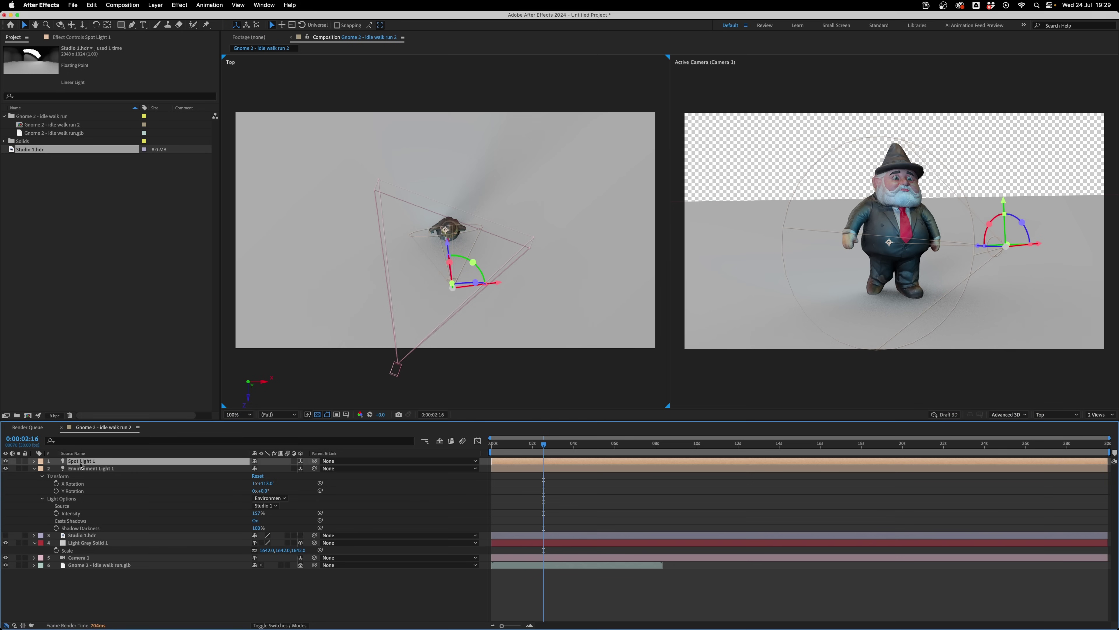
drag(440, 252, 423, 124)
drag(800, 239, 861, 202)
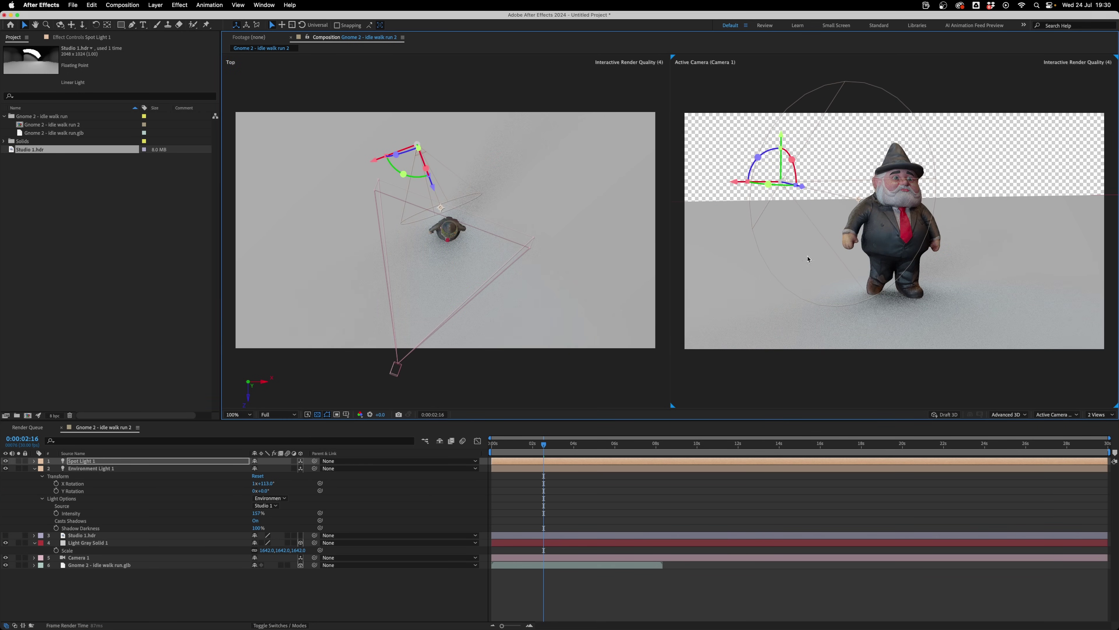
click(110, 461)
key(t)
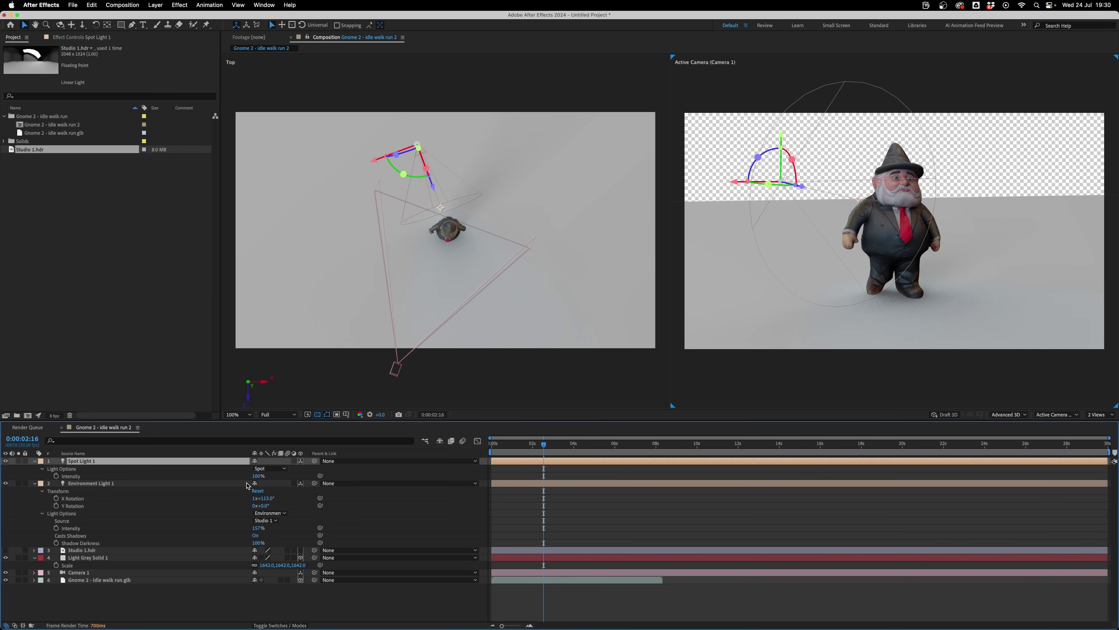
drag(258, 475, 524, 475)
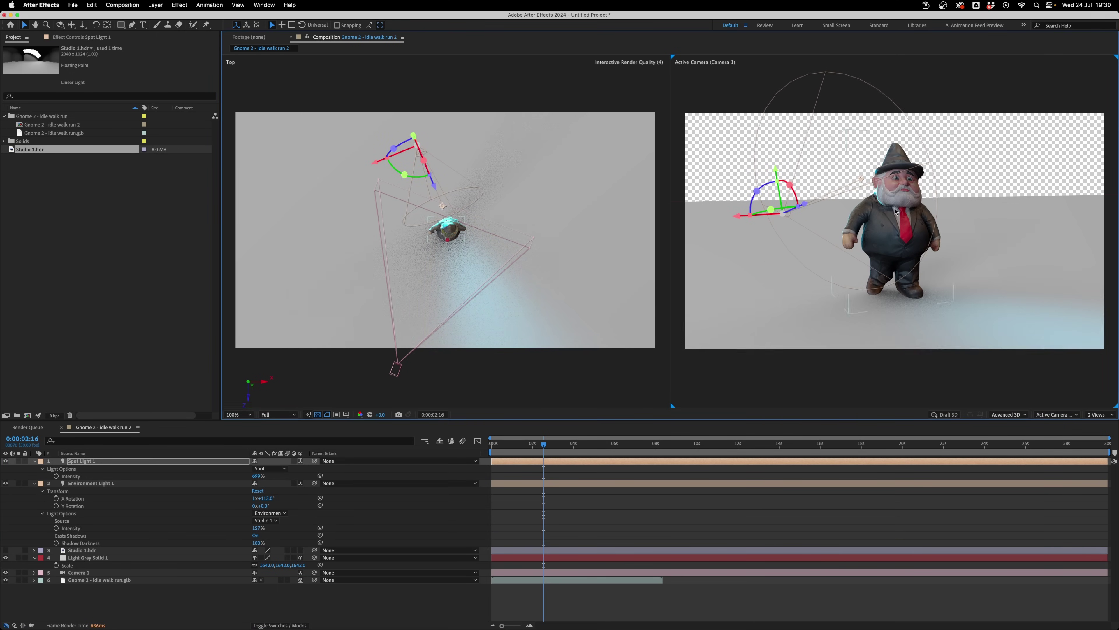
scroll(895, 210, up, 1)
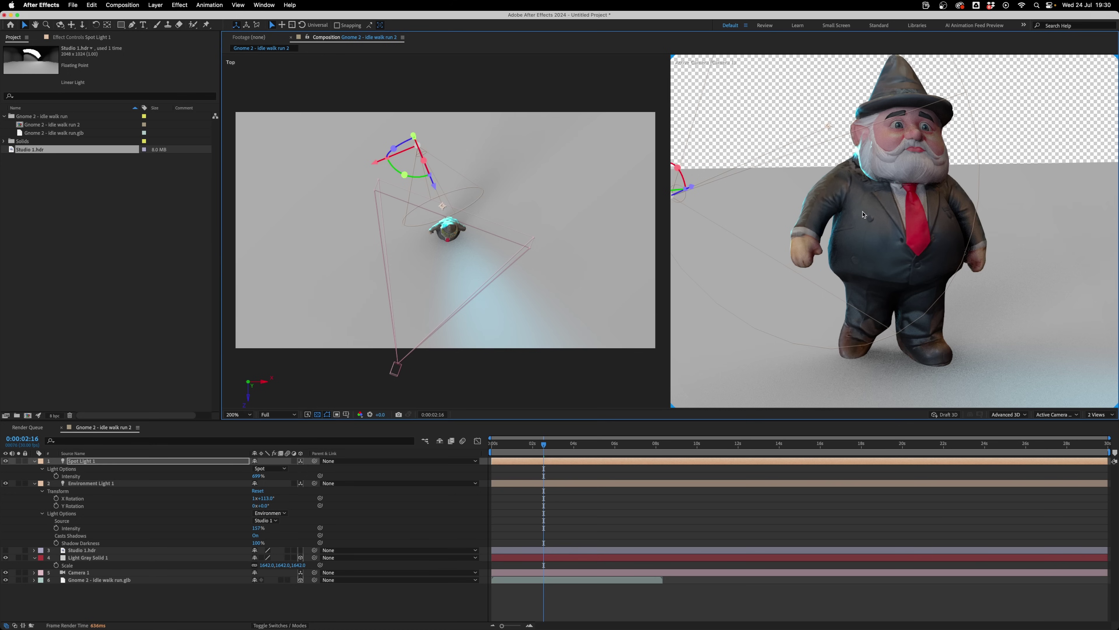
Step: Duplicate Spot Light 1 into Spot Light 2 and recolour it magenta
click(82, 463)
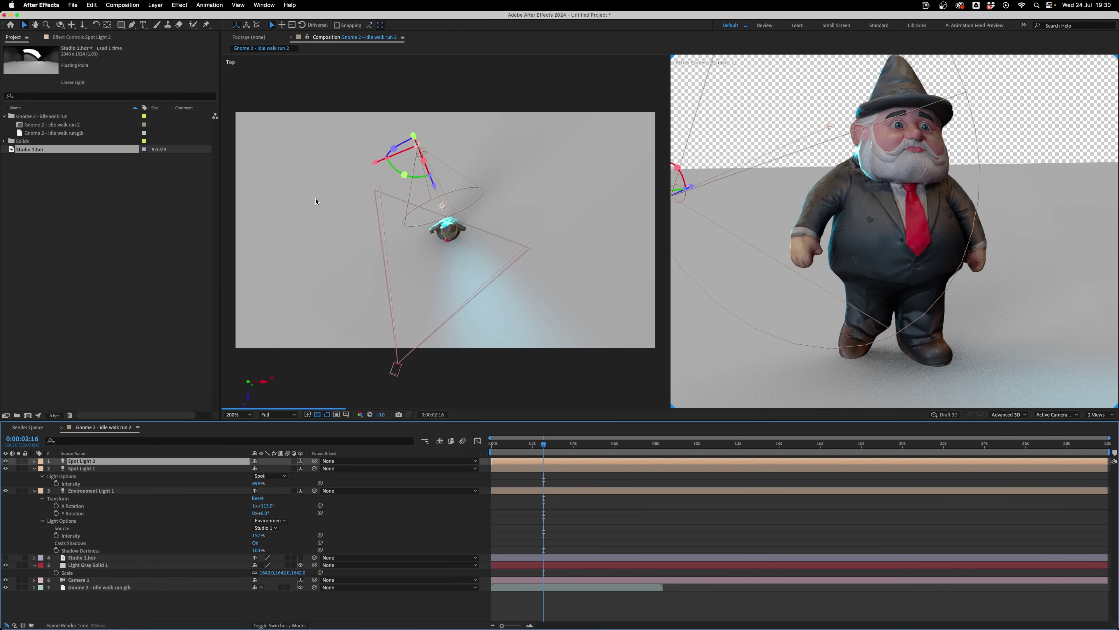
key(super+alt+shift+l)
key(Return)
double_click(113, 465)
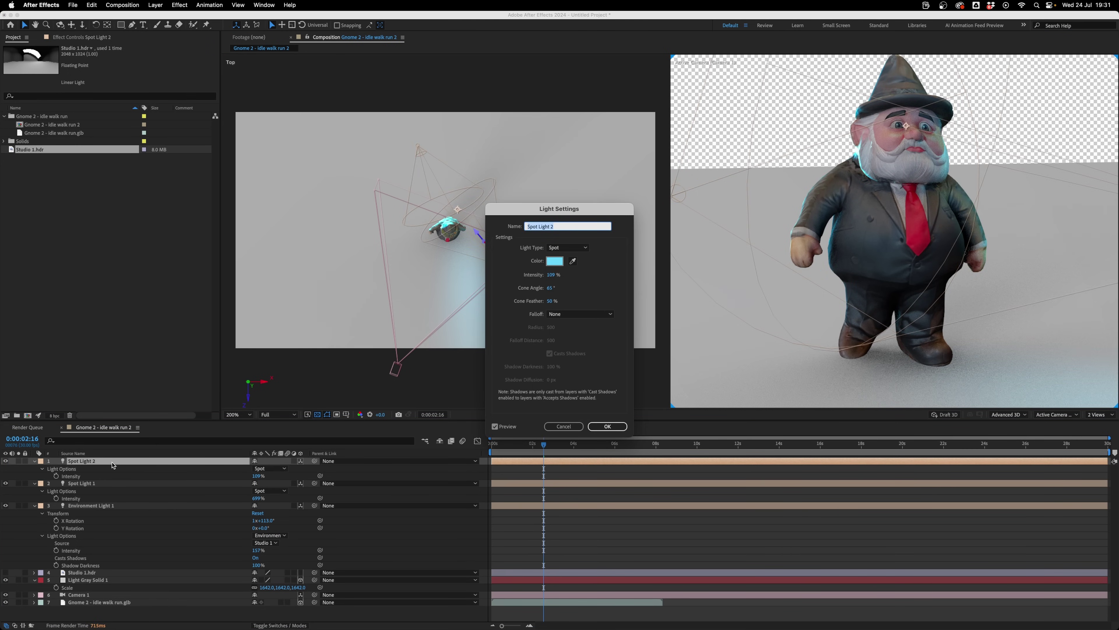
click(555, 263)
key(Return)
key(Return)
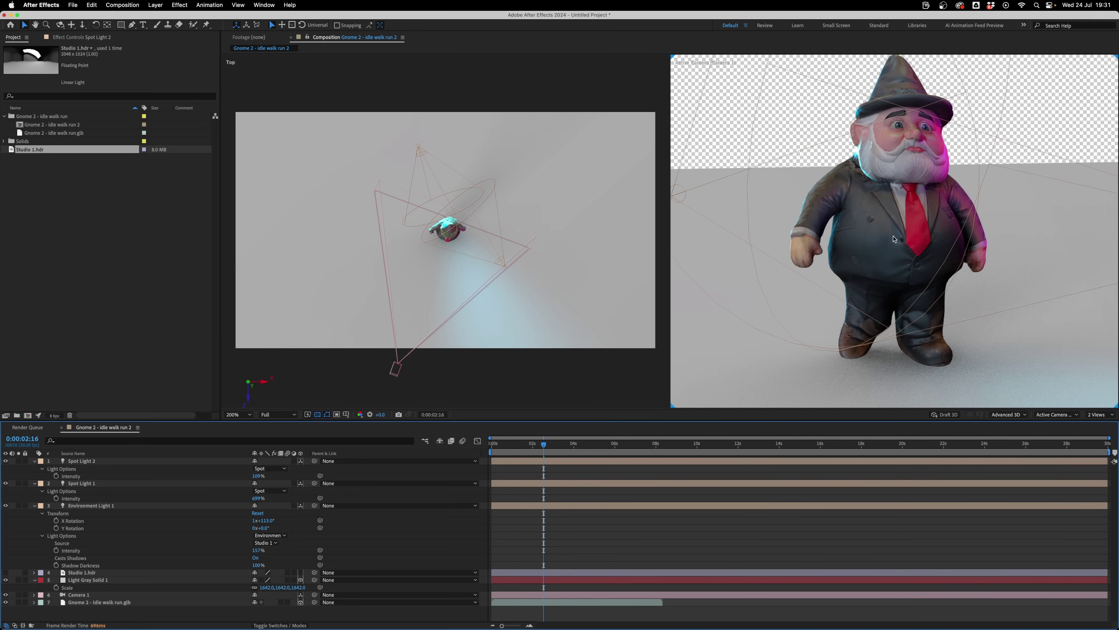
key(comma)
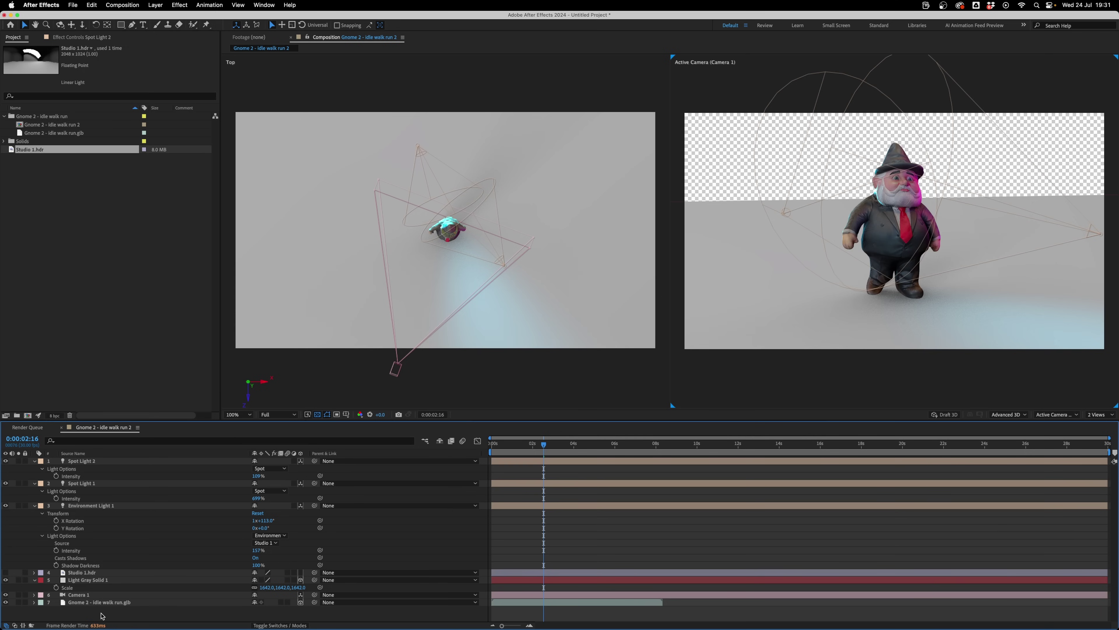
Step: Add Light Gray Solid 2 at the bottom of the stack and end the work area at 4 seconds
right_click(102, 615)
mouse_move(137, 515)
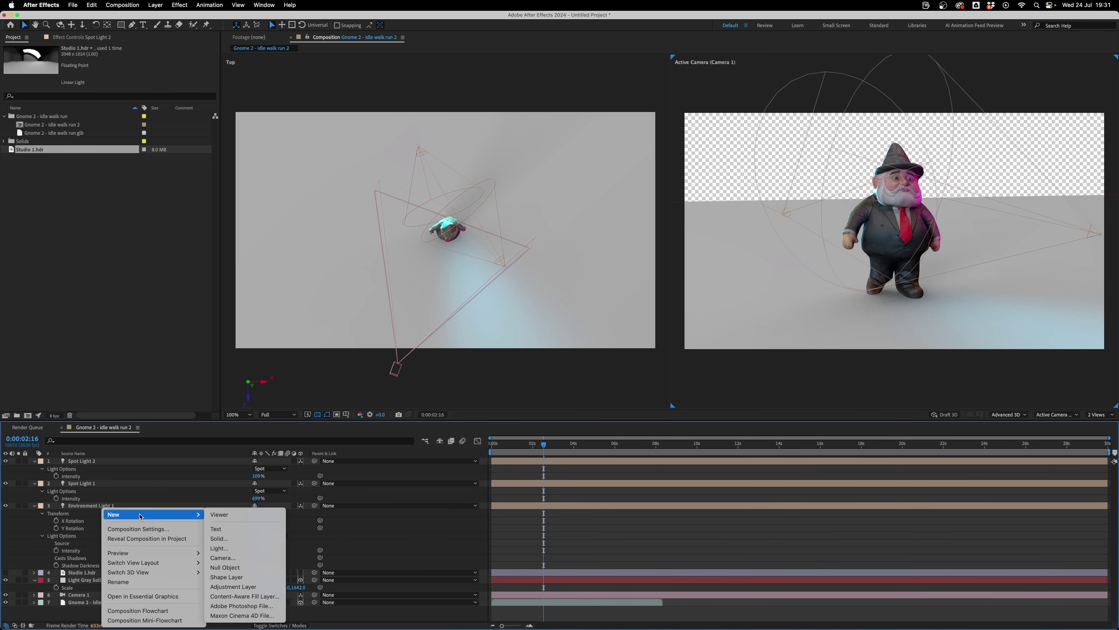
click(215, 539)
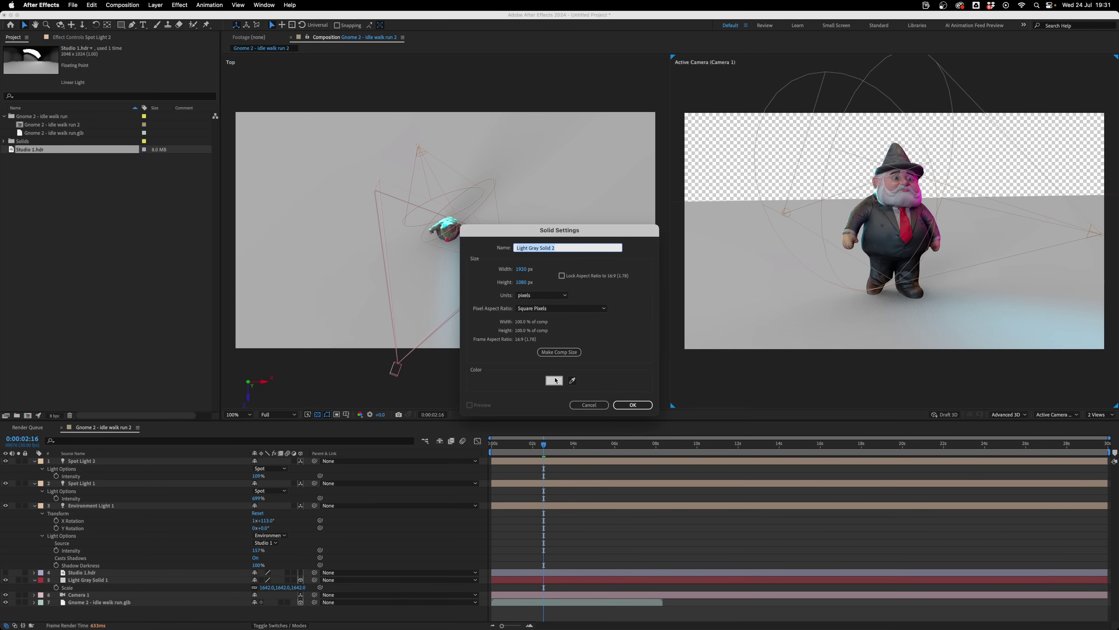
click(633, 405)
drag(88, 461, 97, 617)
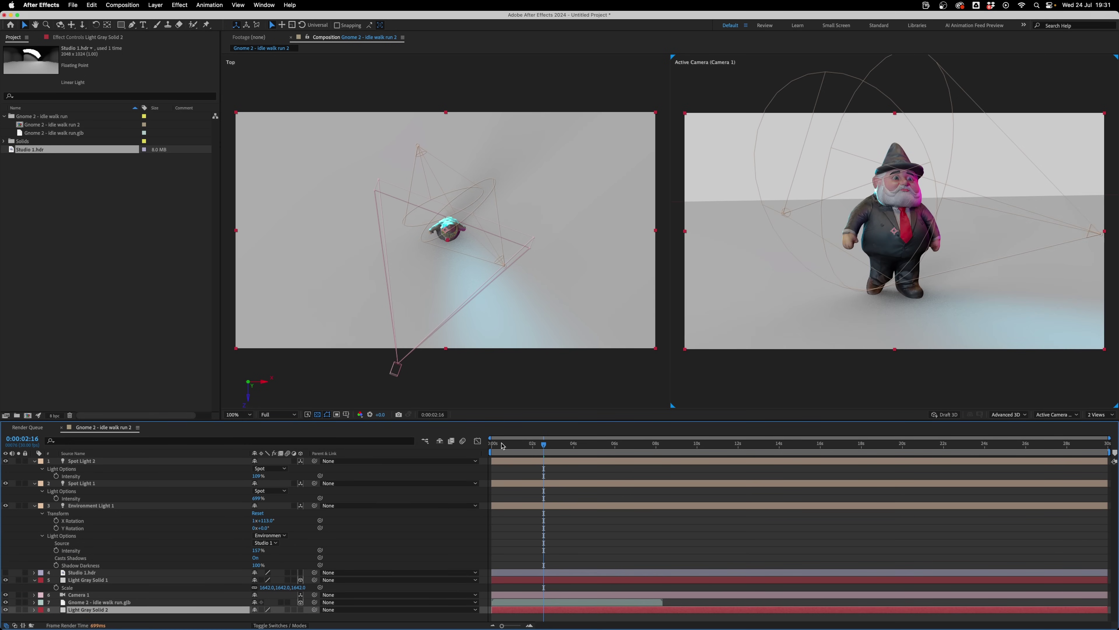
drag(502, 447, 574, 448)
key(n)
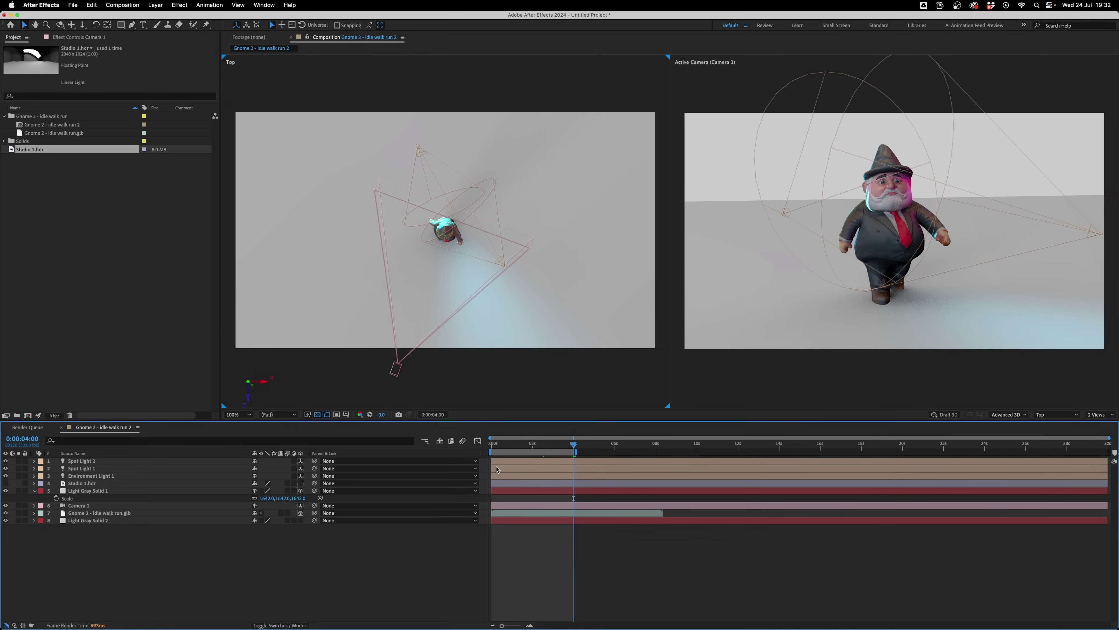
Step: Keyframe Camera 1's Point of Interest and Position at 4s, aiming it at the gnome
click(542, 512)
click(531, 507)
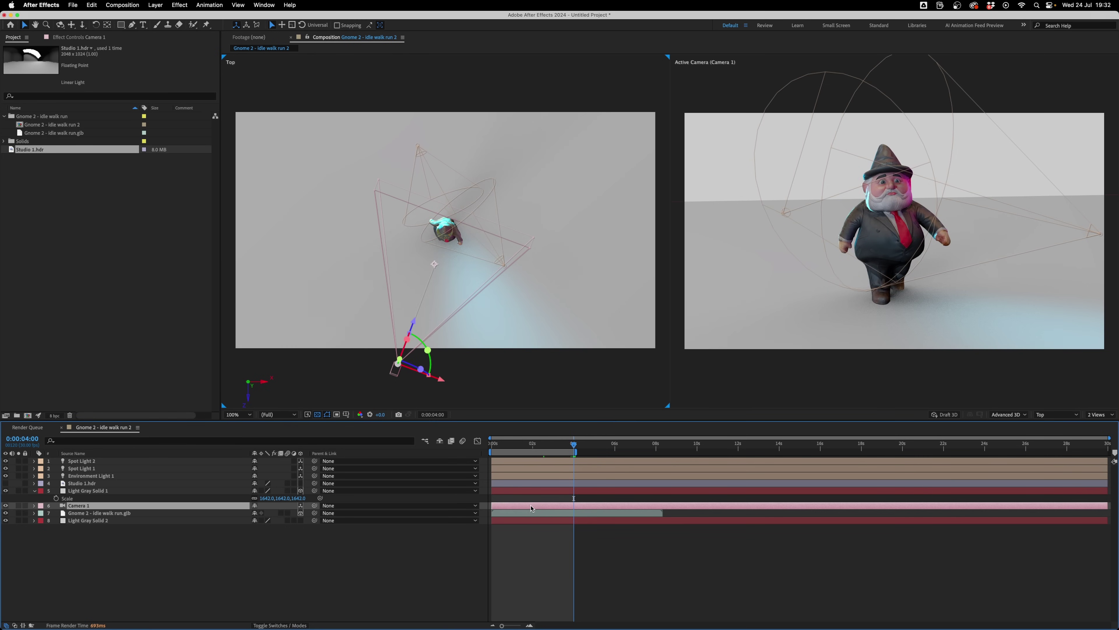
click(35, 506)
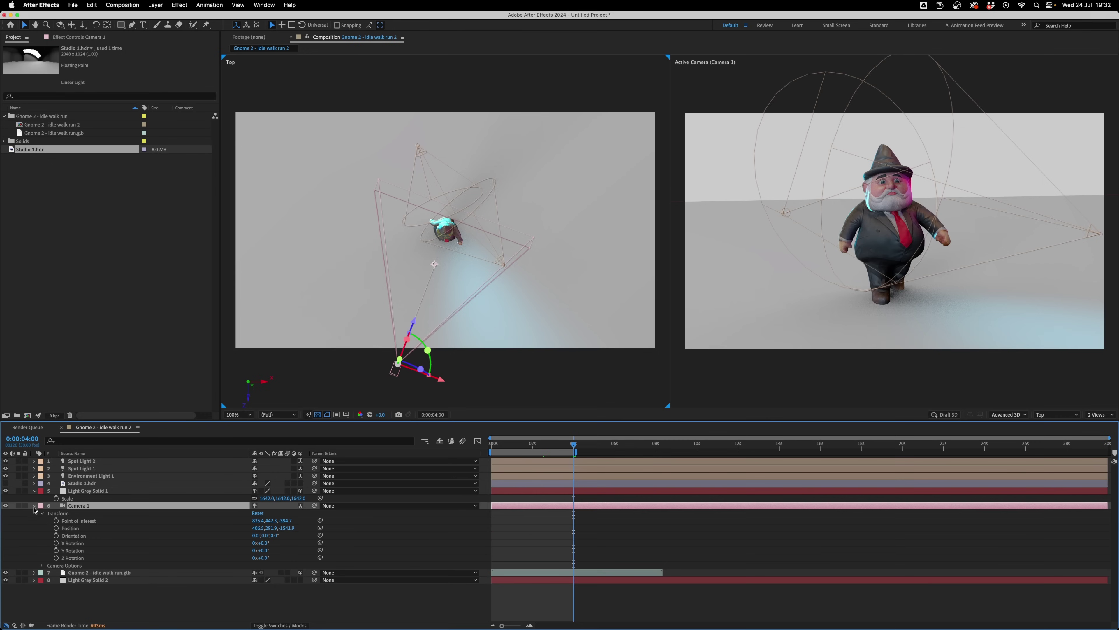
click(57, 521)
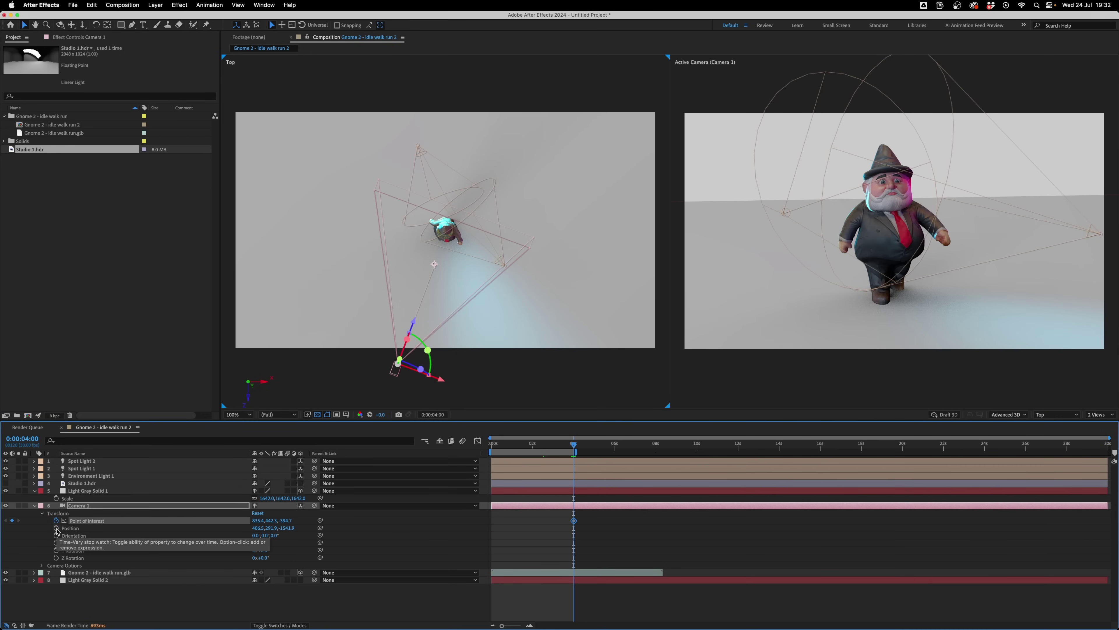
click(57, 528)
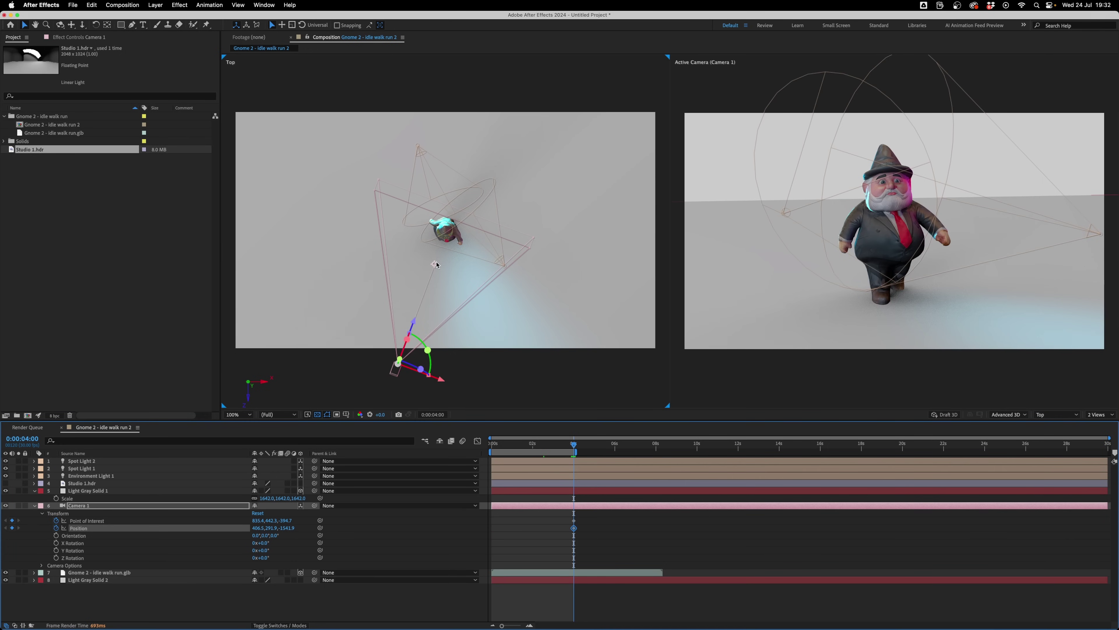
drag(436, 264, 446, 234)
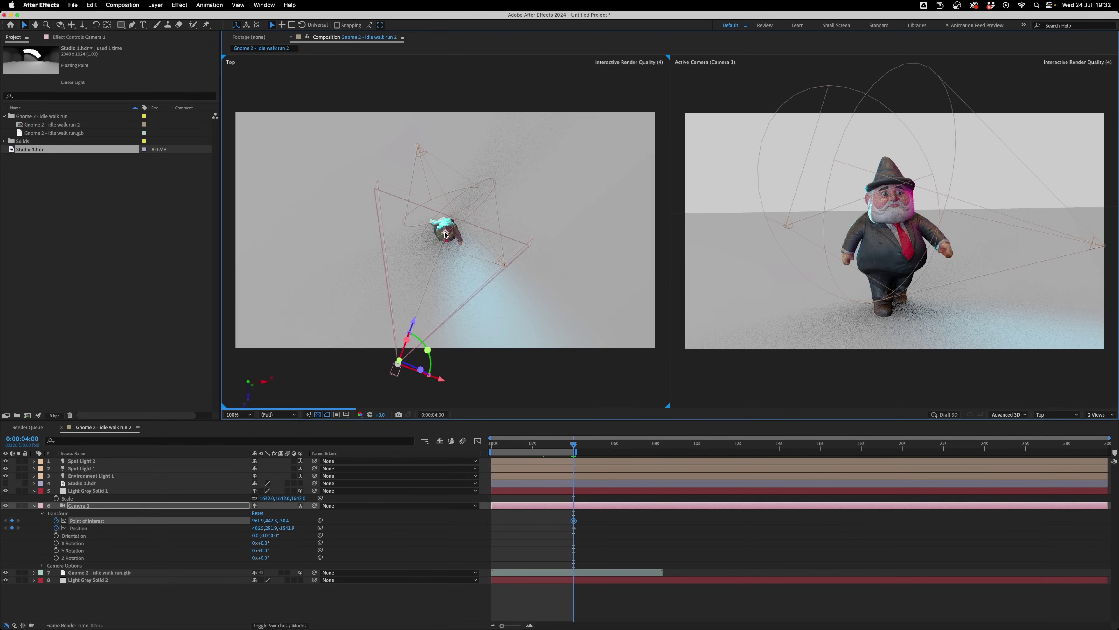
Step: Set Camera 1 Position X to 728.5 at 0 seconds and preview the move
key(c)
click(767, 268)
click(500, 447)
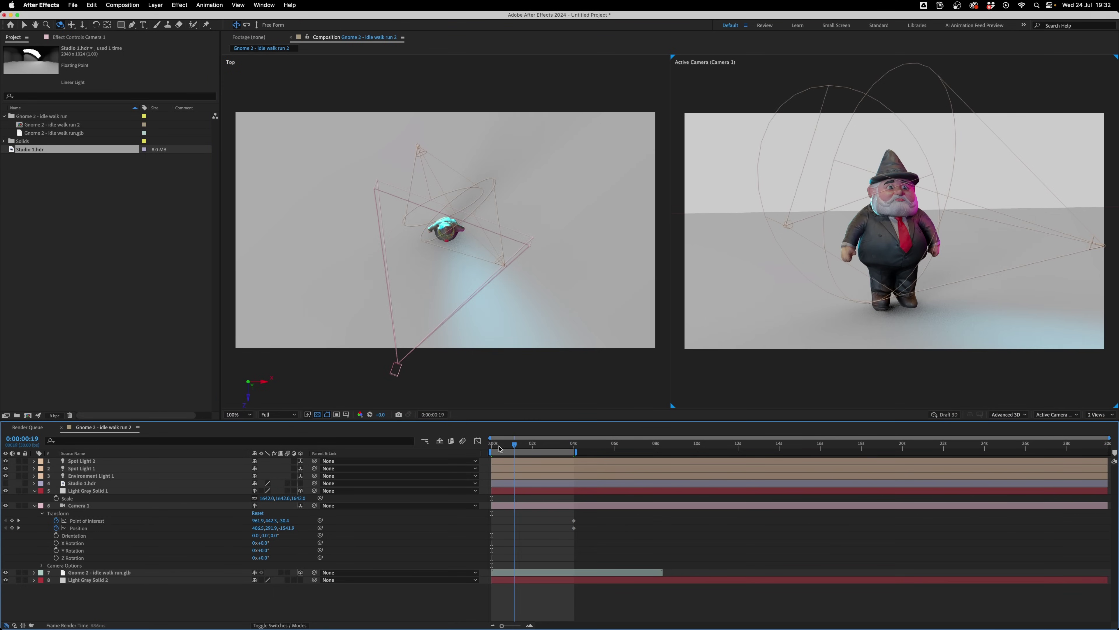
drag(499, 448, 480, 449)
drag(257, 528, 641, 456)
drag(493, 445, 561, 451)
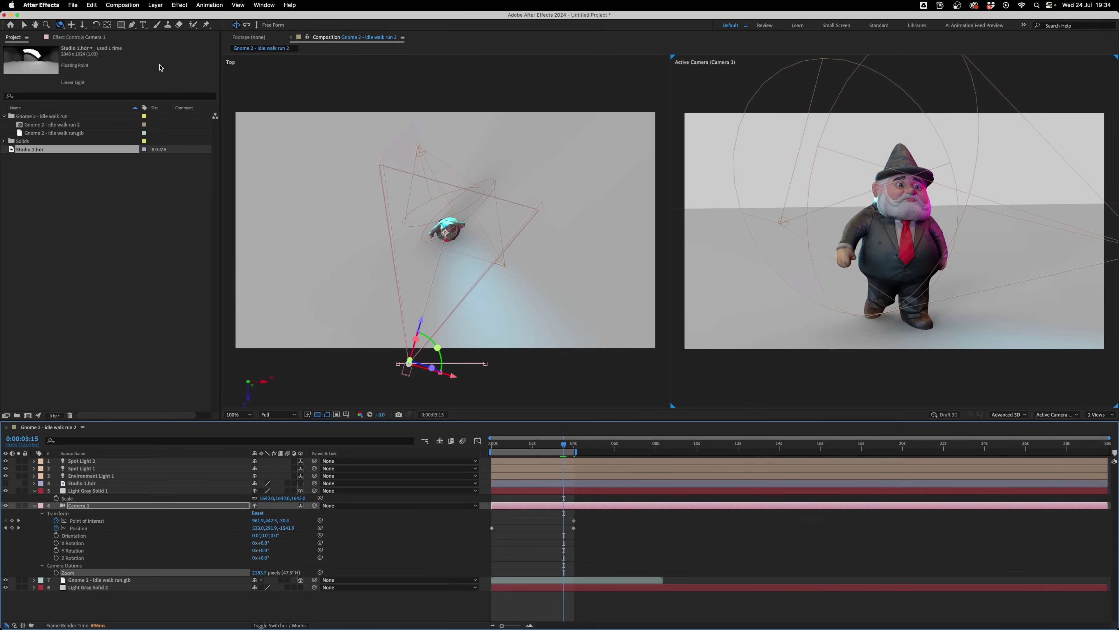
click(123, 5)
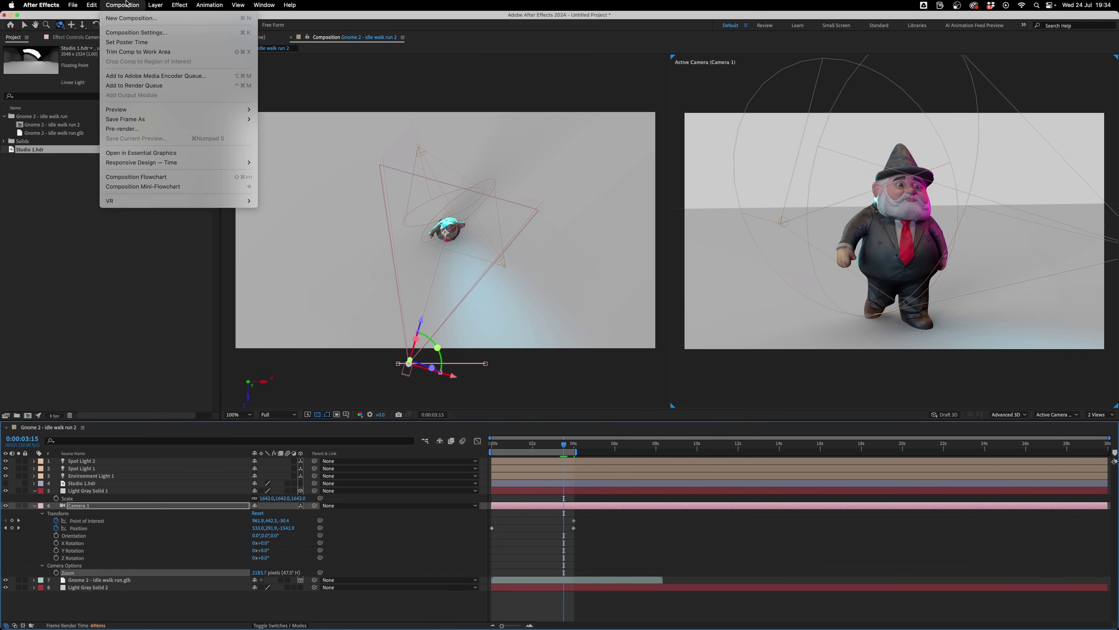
Step: Add the Gnome 2 - idle walk run 2 composition to the Render Queue
click(141, 86)
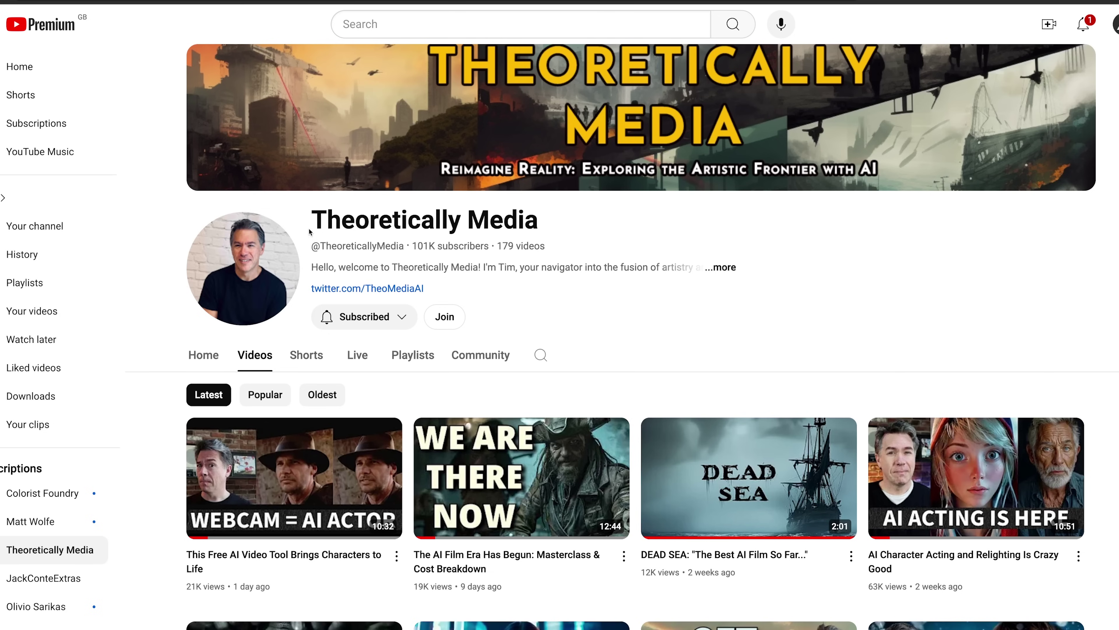
Step: Highlight the Theoretically Media channel title, then scroll down its page
drag(310, 233, 580, 220)
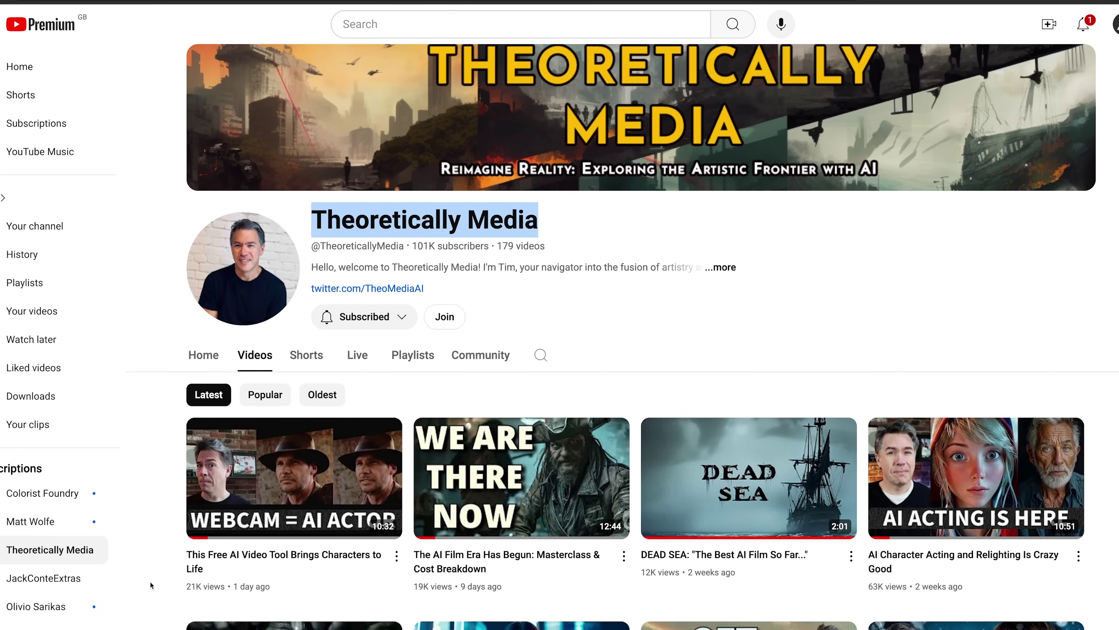
click(336, 240)
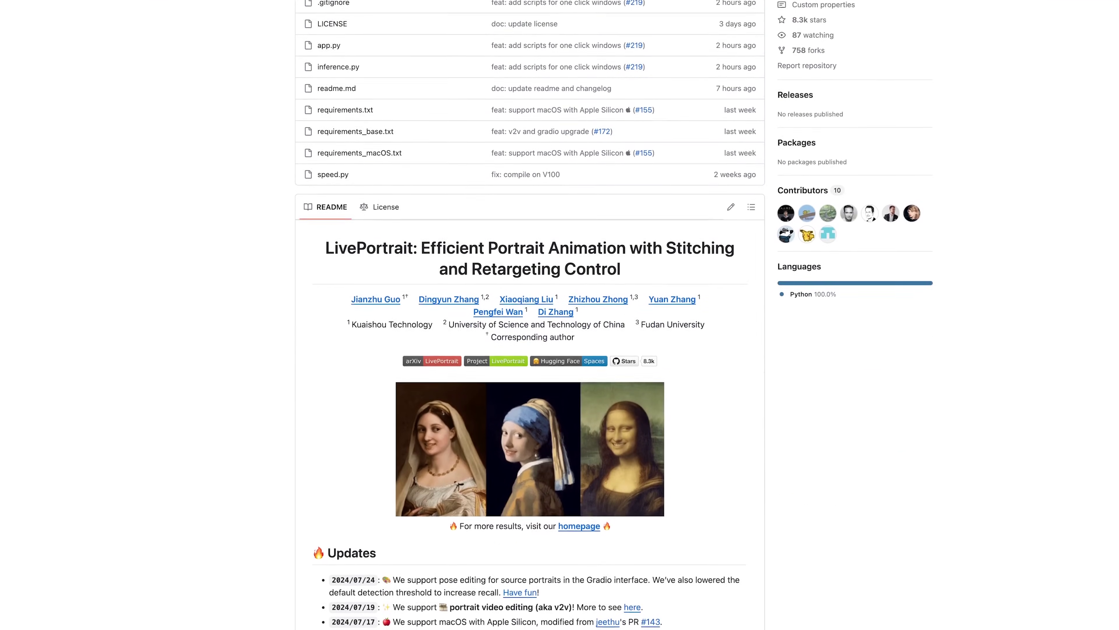
scroll(530, 315, down, 12)
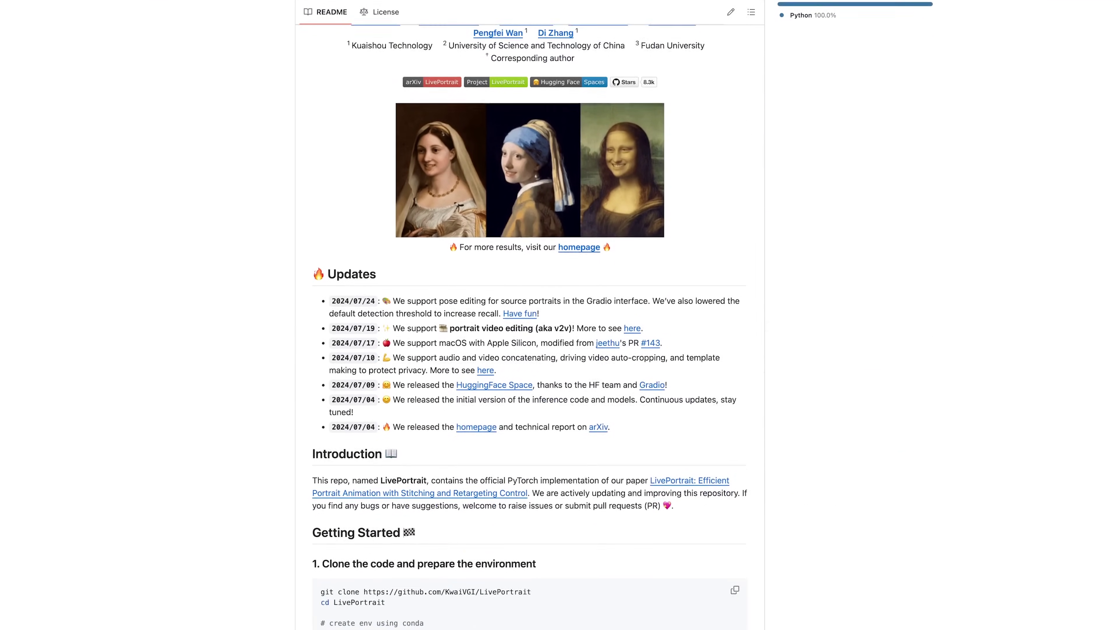
Step: Scroll the LivePortrait README down to the '4. Gradio interface' section
scroll(530, 314, down, 16)
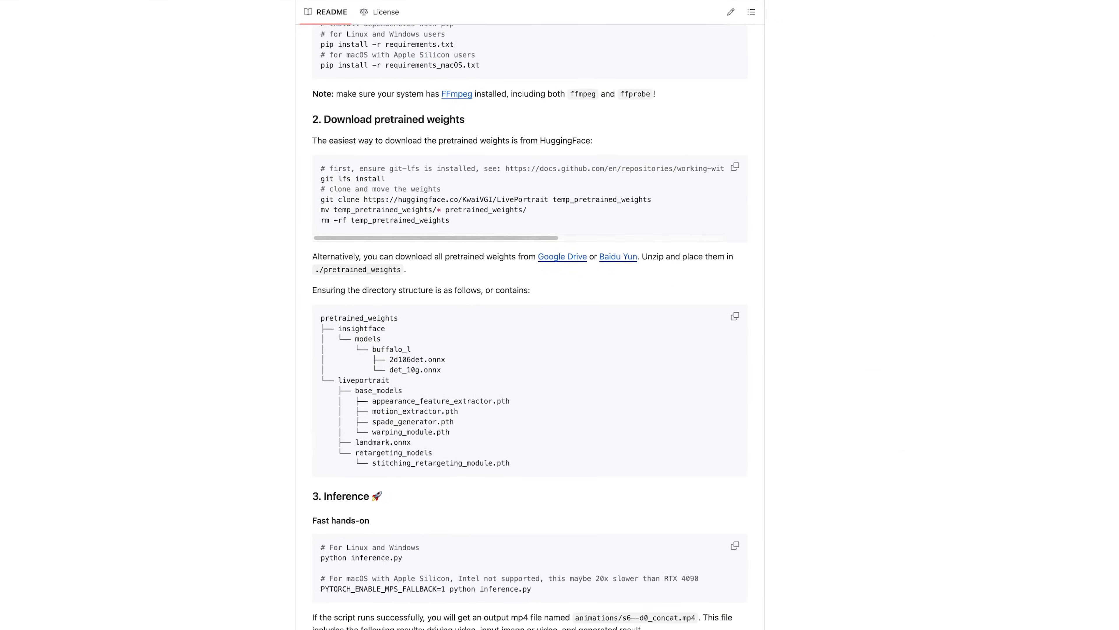
scroll(530, 315, down, 8)
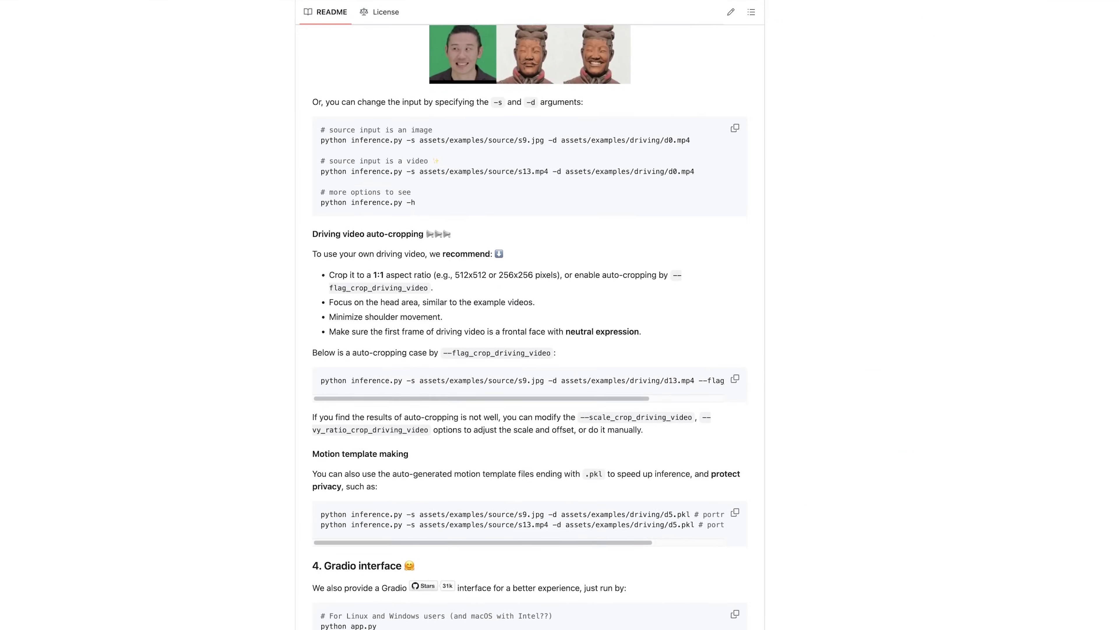
scroll(529, 315, down, 1)
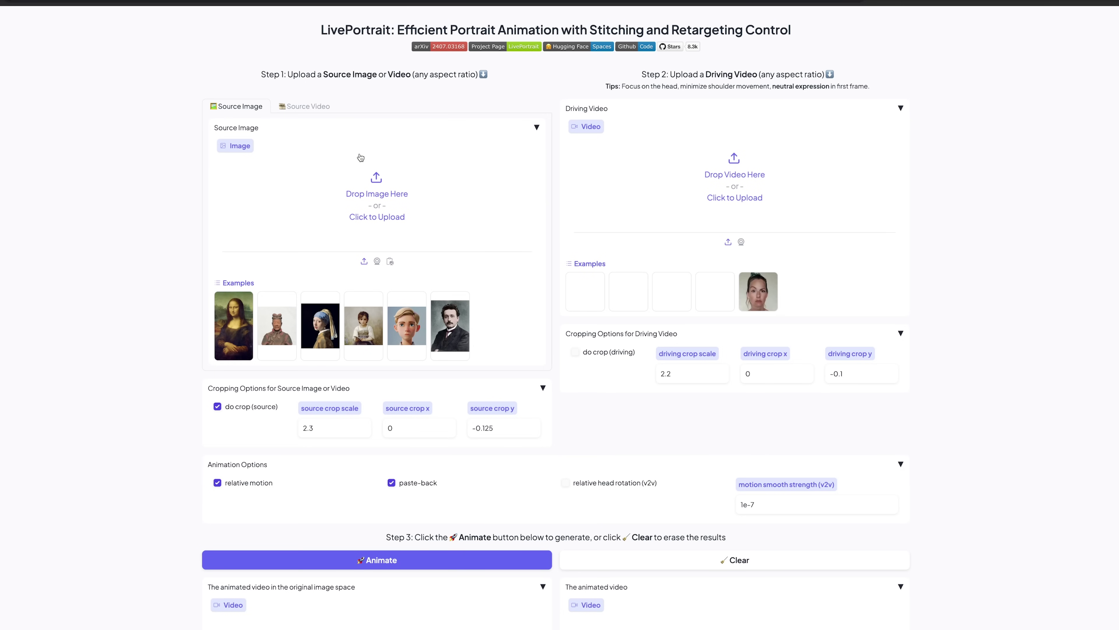
Step: Load the walking gnome clip as Source Video and the face video as Driving Video
click(308, 106)
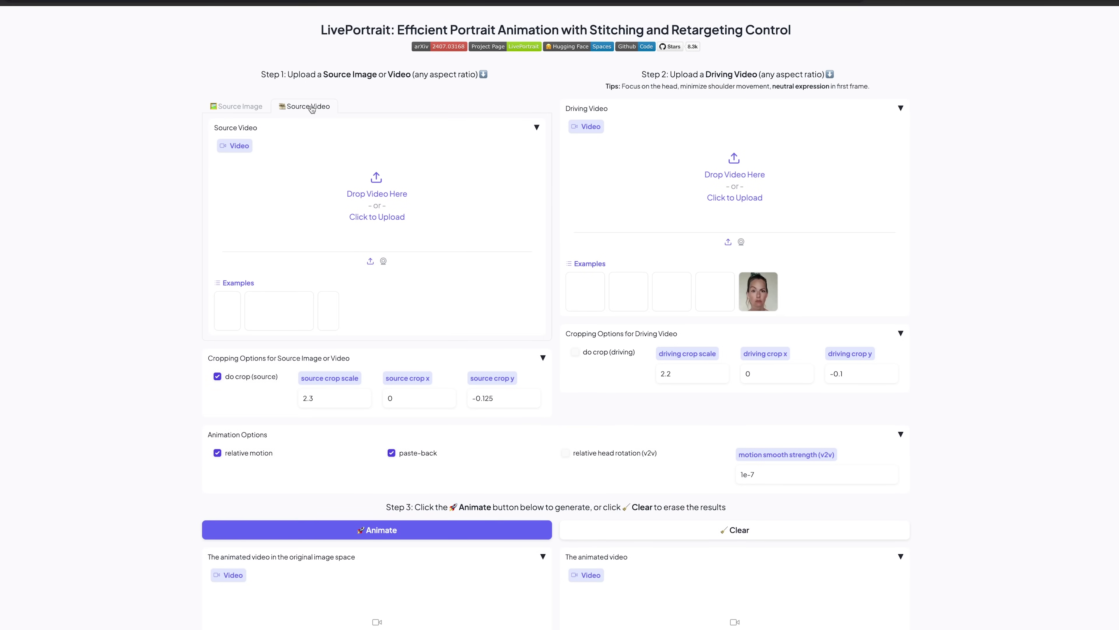
click(374, 194)
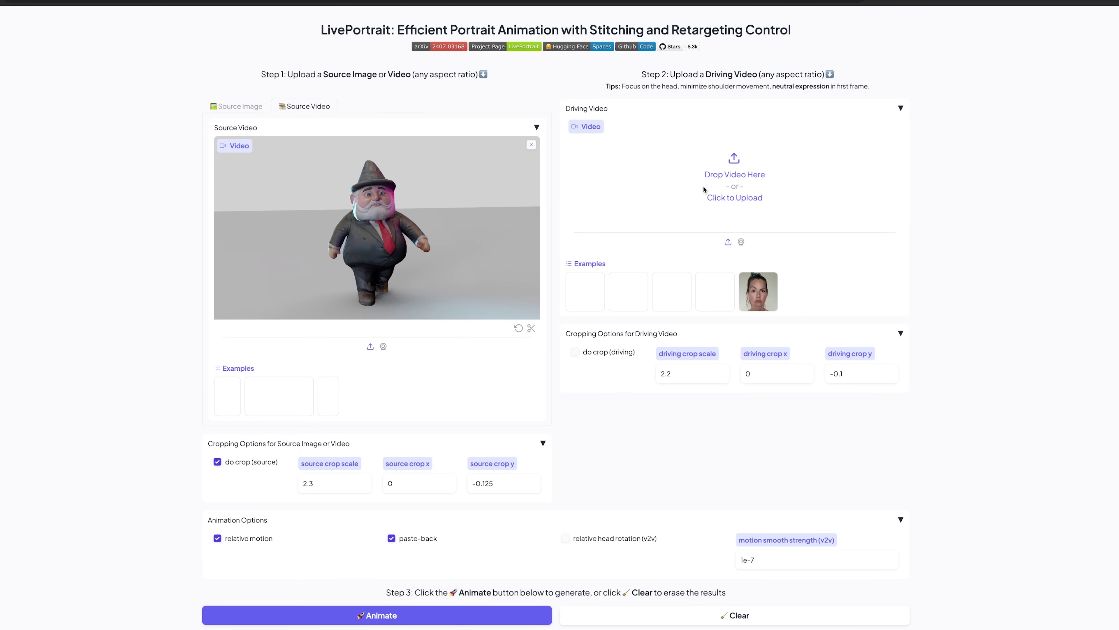
click(755, 280)
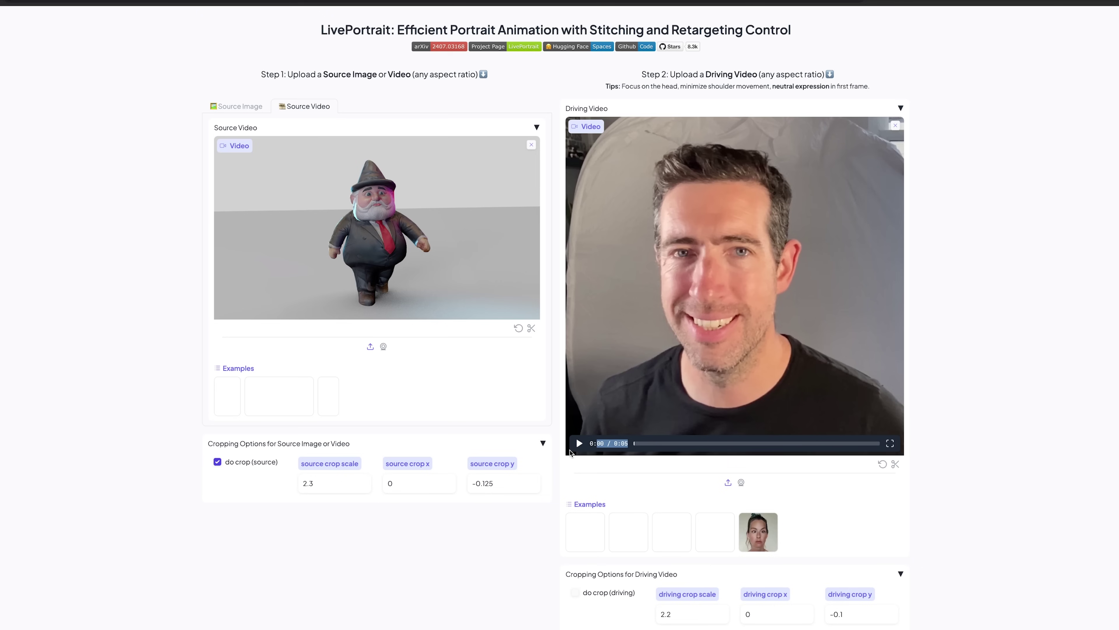
Step: Preview the driving face video twice, then scroll down the page
click(580, 443)
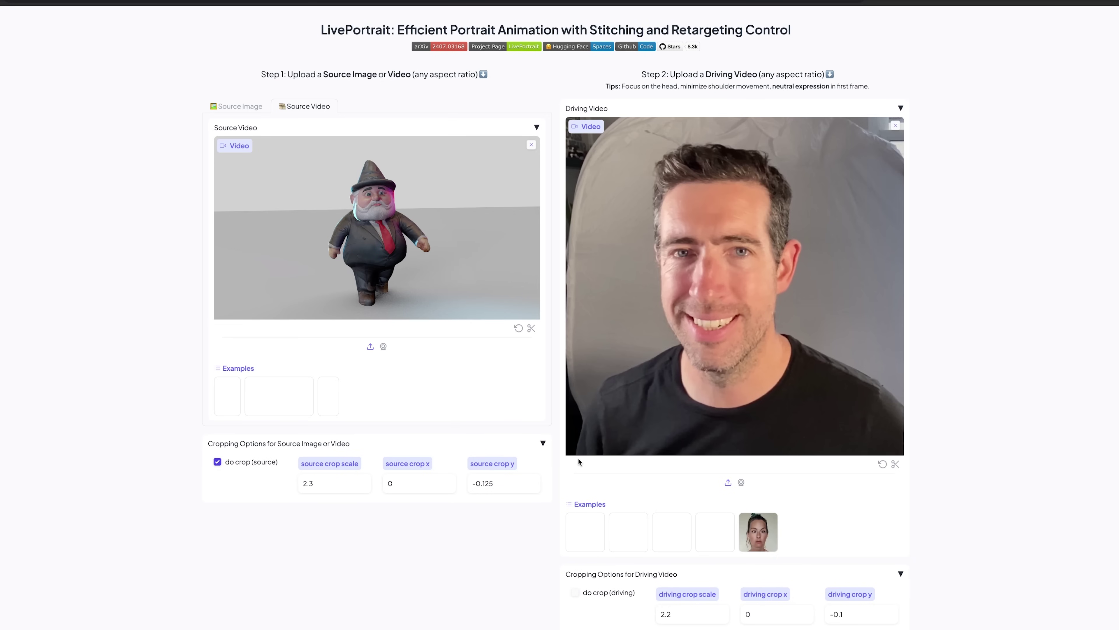
click(578, 444)
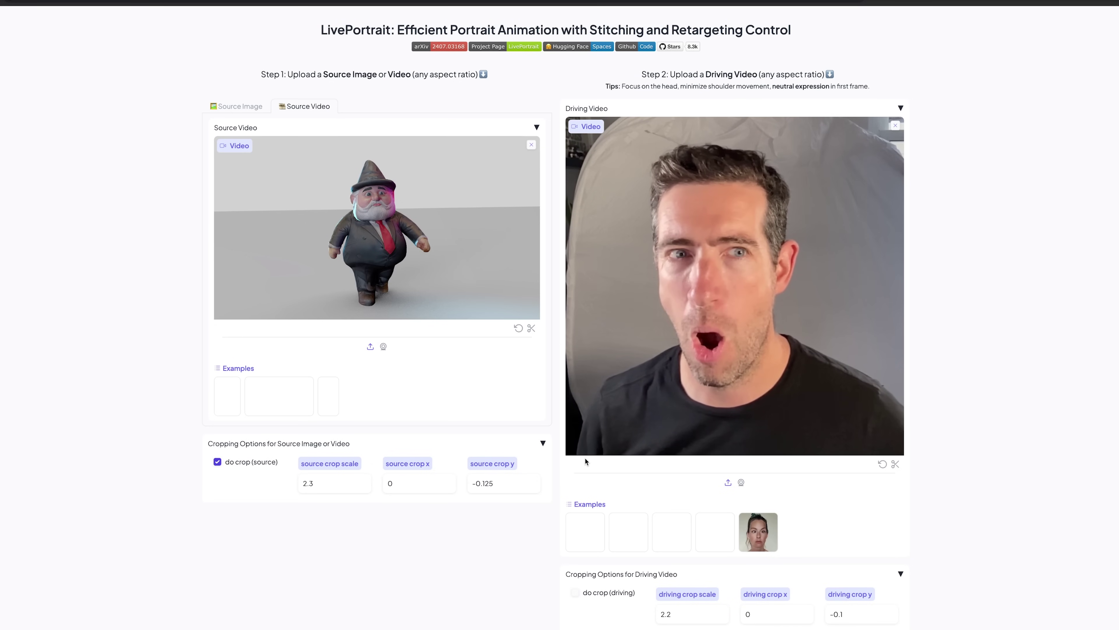
scroll(375, 502, down, 1)
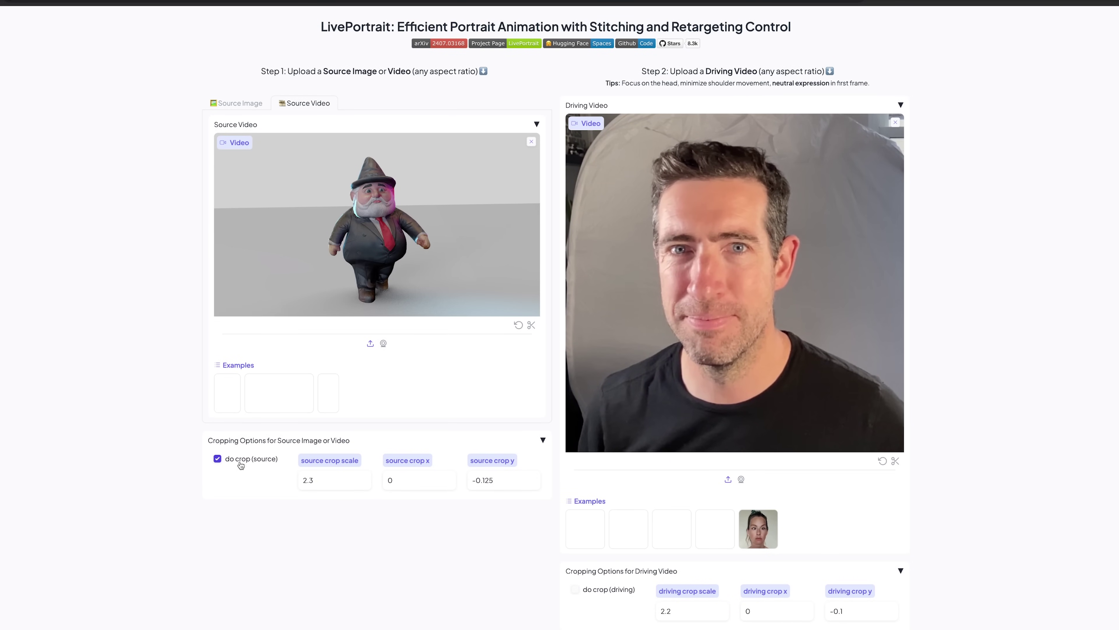
scroll(495, 520, down, 2)
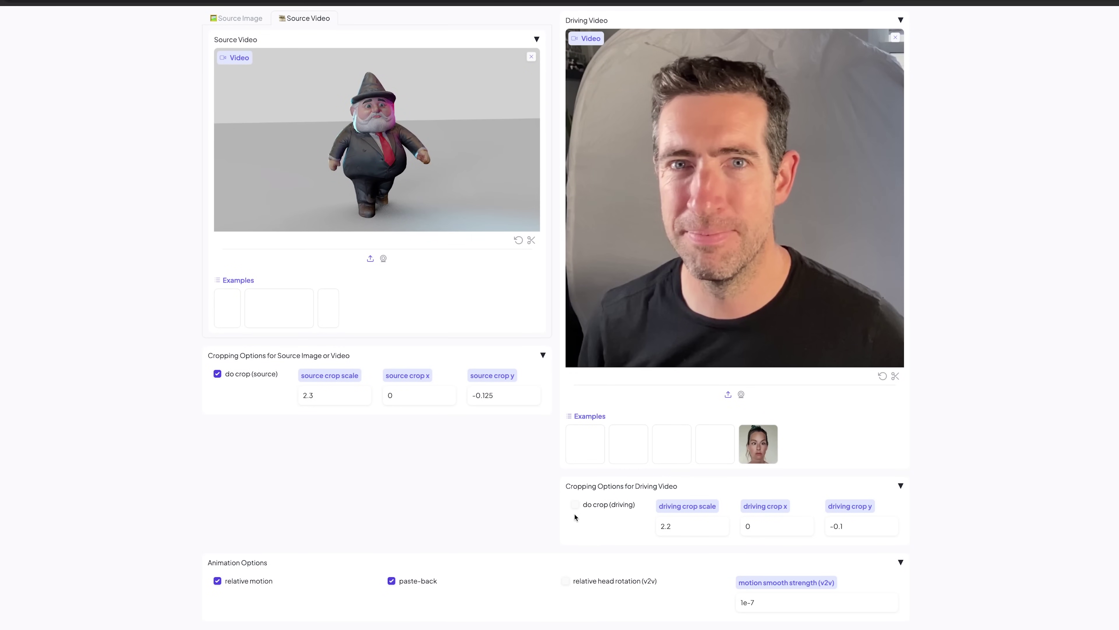
scroll(549, 494, down, 4)
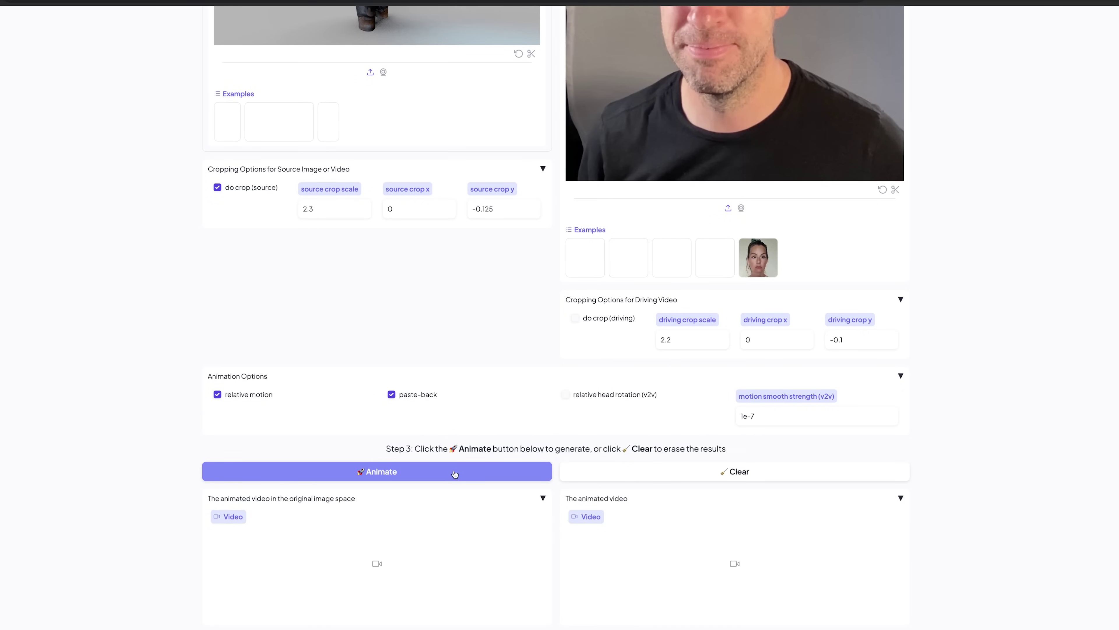
Step: Animate the gnome with the webcam-driven face, then play the result and side-by-side videos
click(455, 474)
scroll(191, 372, down, 6)
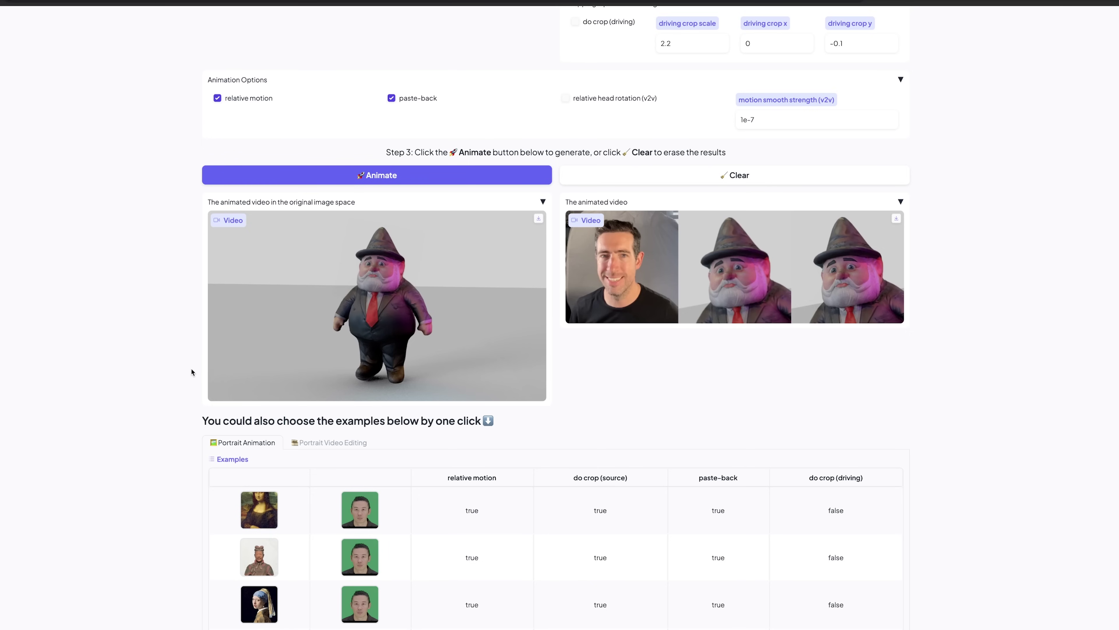
click(222, 388)
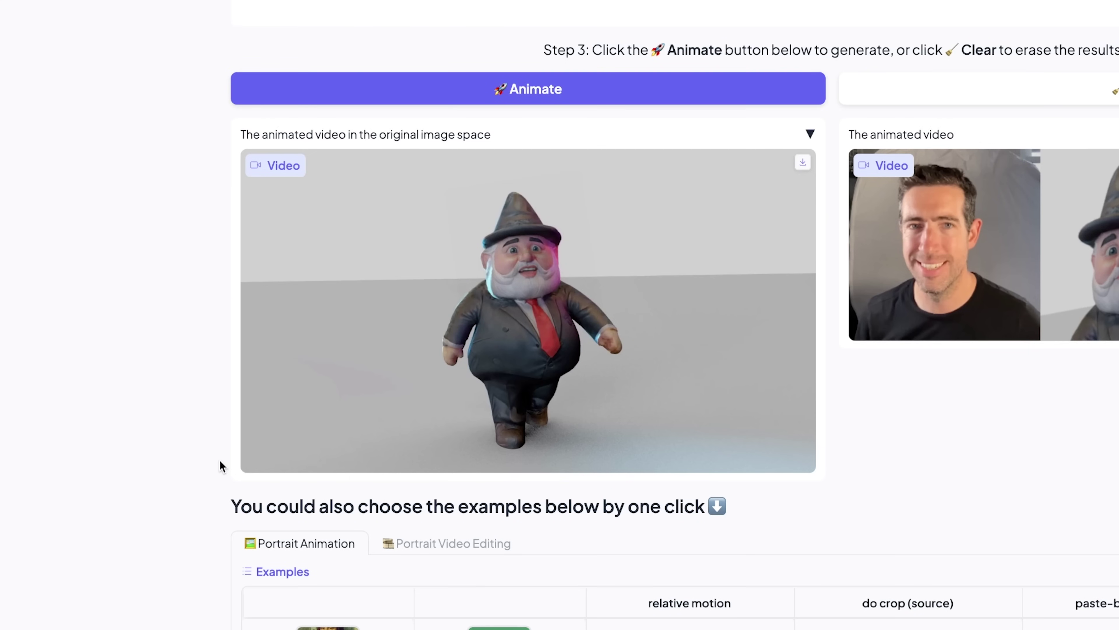
mouse_move(870, 326)
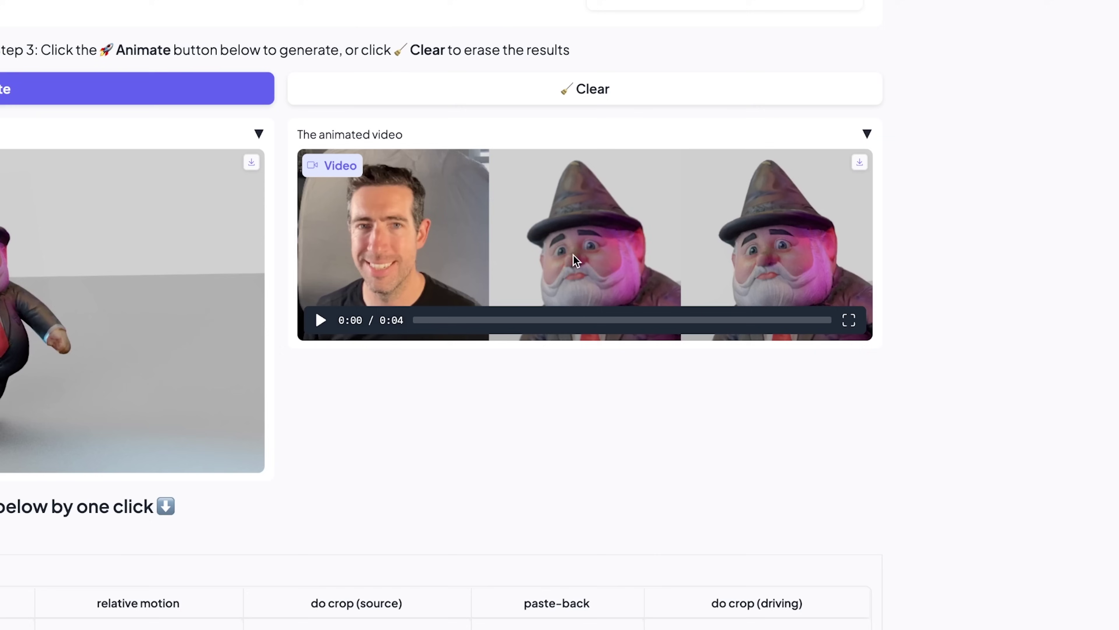
click(320, 324)
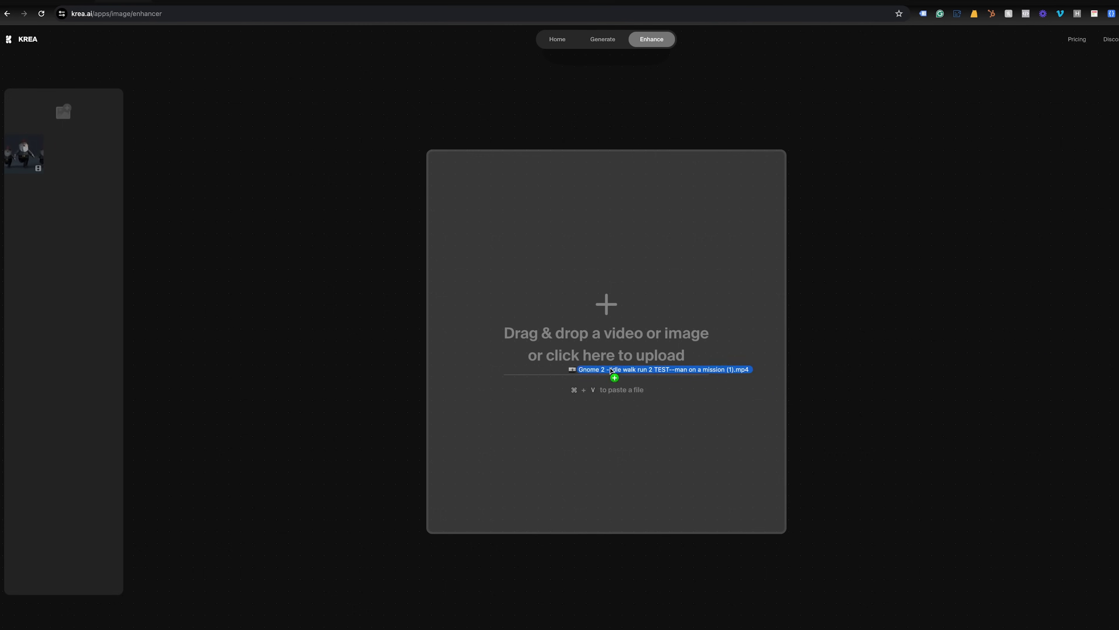
Step: Upload the gnome .mp4 to Krea Enhancer and enhance it at 1.5x, 30fps, Cinematic preset
drag(617, 338, 618, 338)
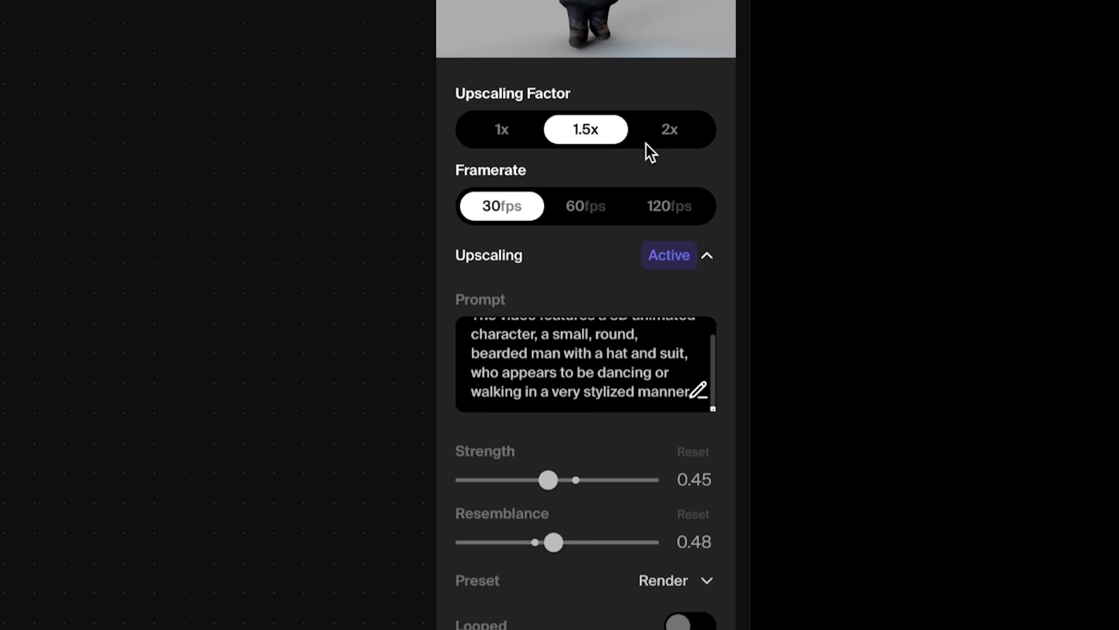
scroll(497, 198, down, 3)
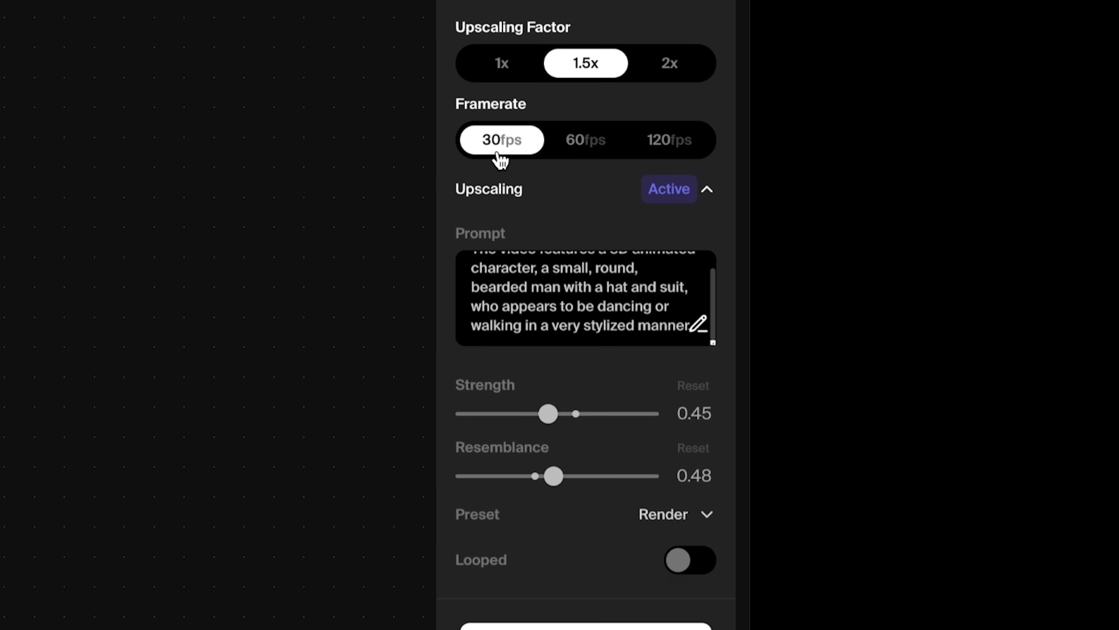
scroll(500, 161, down, 3)
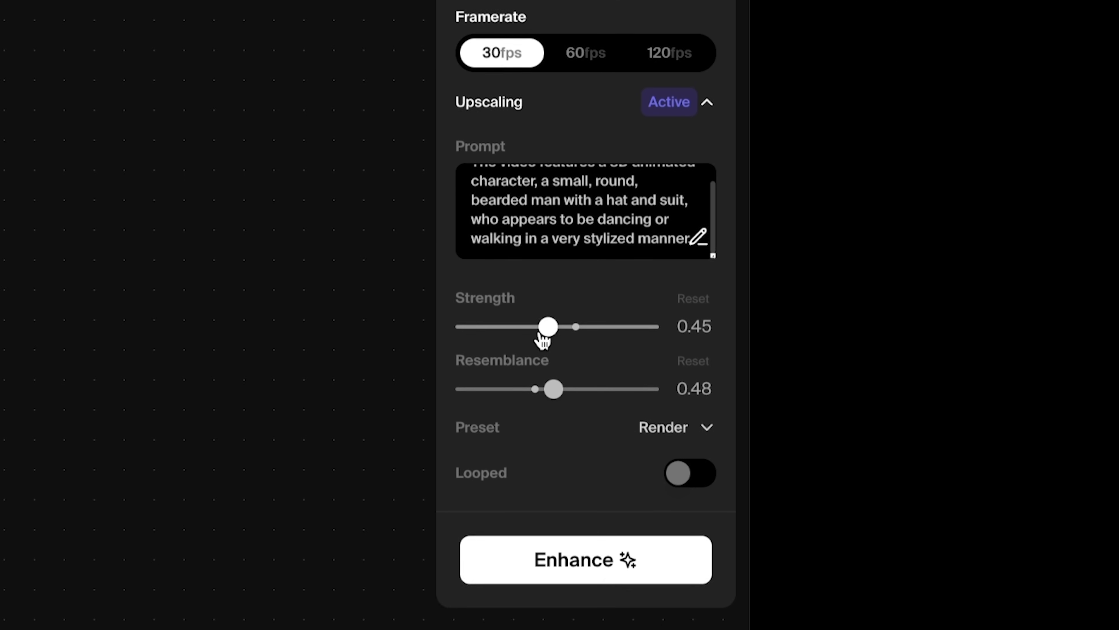
scroll(543, 339, down, 2)
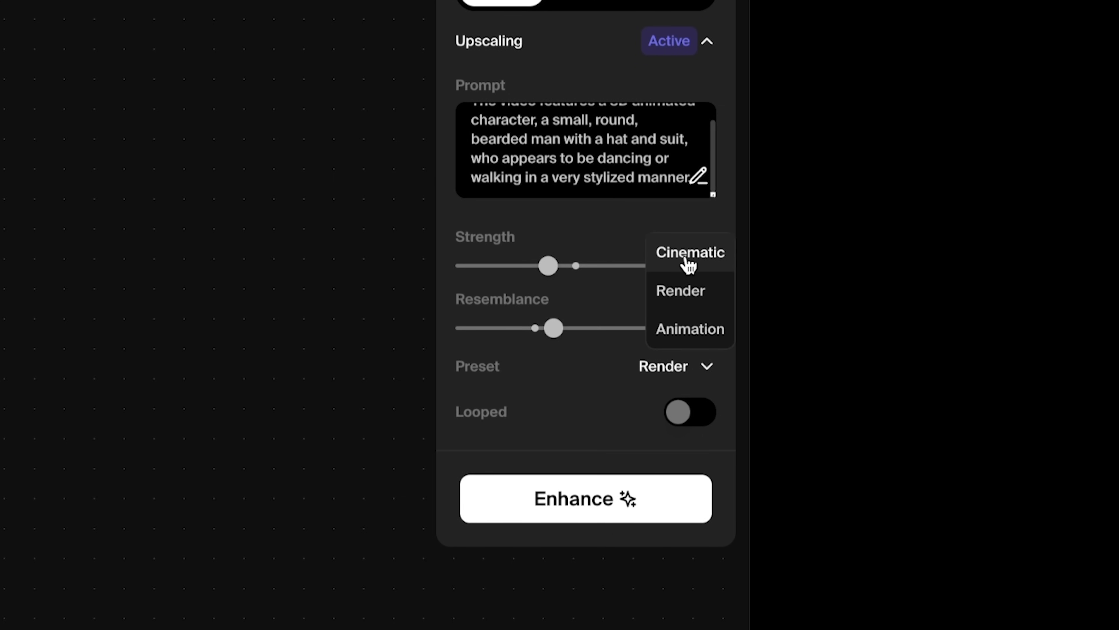
click(577, 501)
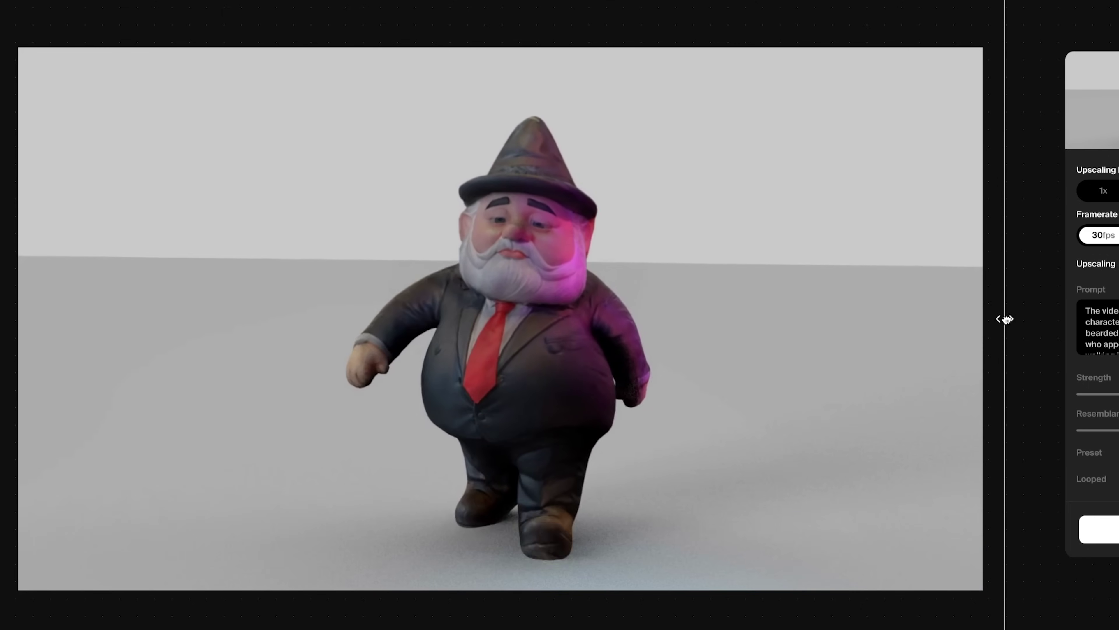
Step: Sweep the before/after divider across the enhanced gnome video to compare it with the original
drag(1006, 318, 13, 362)
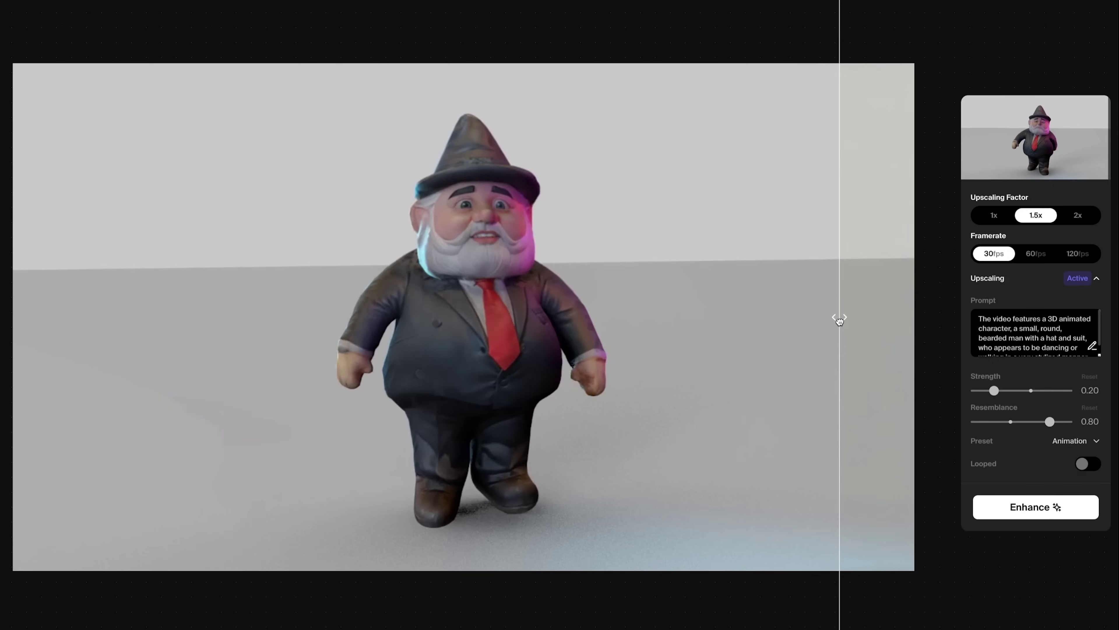
drag(617, 337, 46, 340)
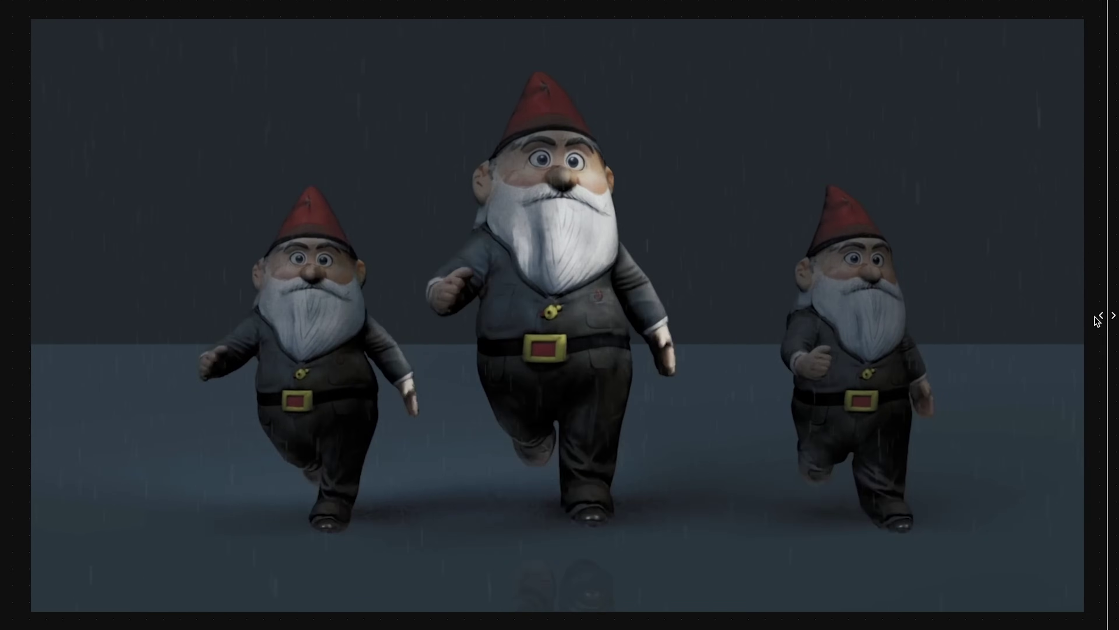
Step: Drag the compare slider in from the right edge across the three-gnome clip
drag(1099, 317, 6, 327)
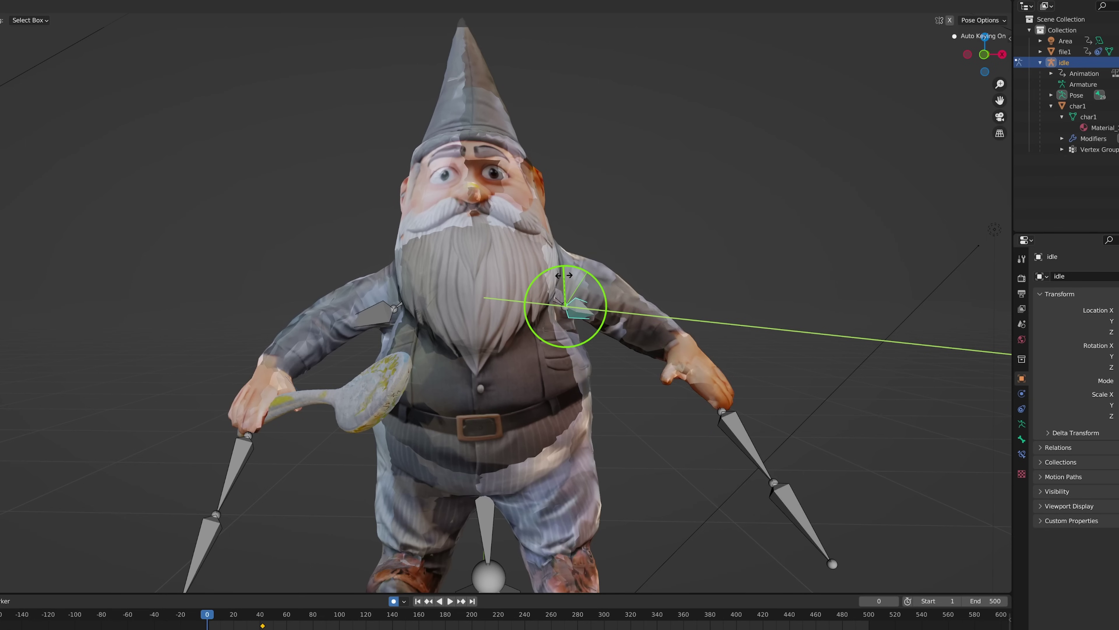
Step: Rotate the shoulder bone so the gnome's outstretched arm swings down toward its side
drag(564, 275, 572, 276)
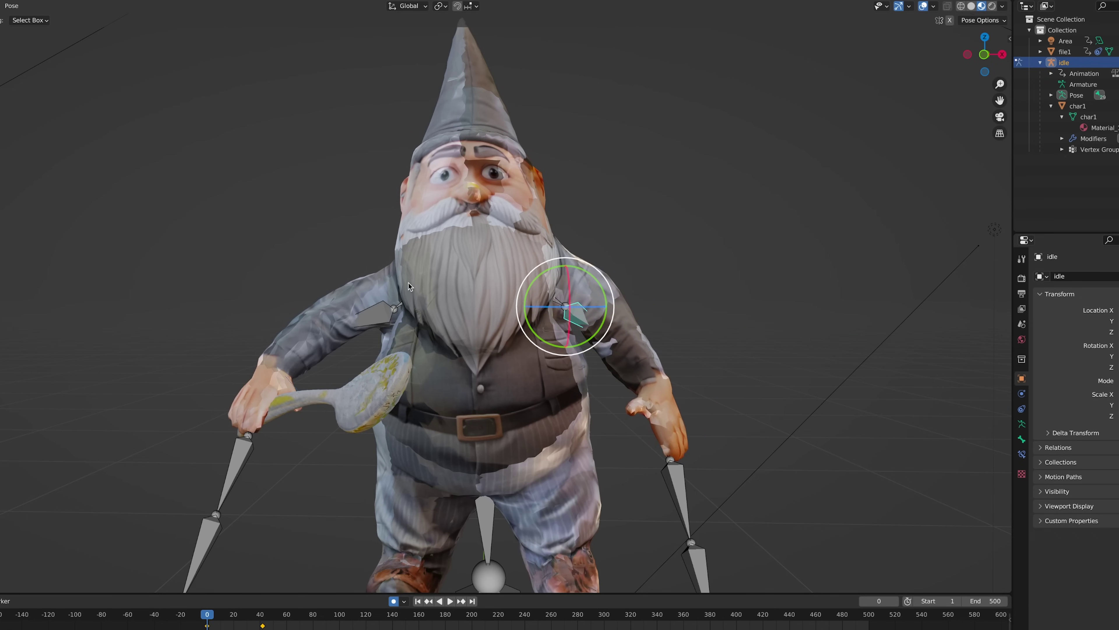